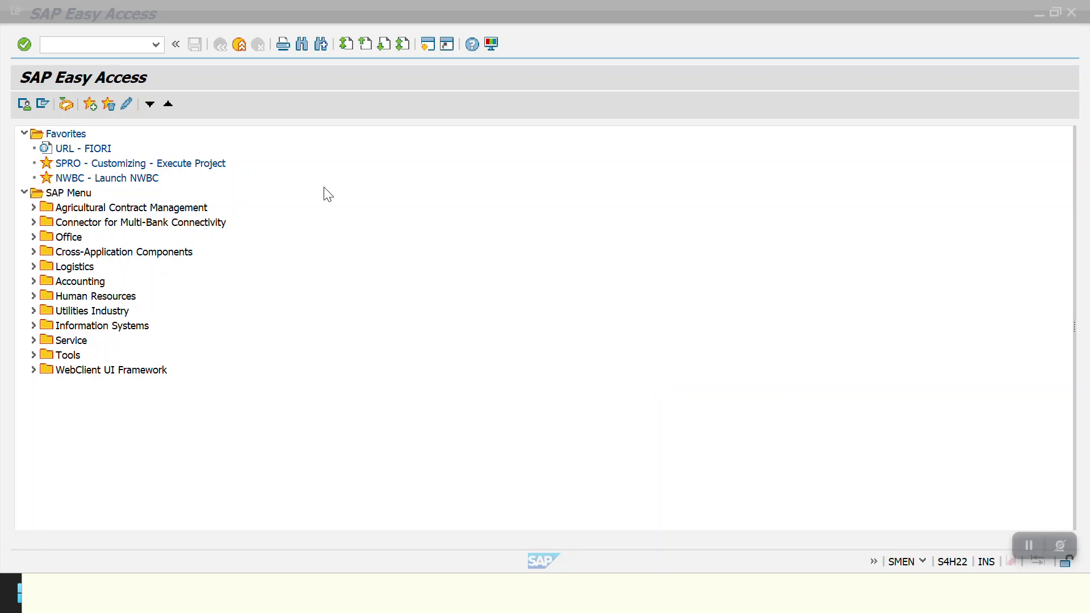
# Run transaction FBL5N and display the preset customer's open line items for company code 2000
pyautogui.click(84, 46)
pyautogui.write('/n')
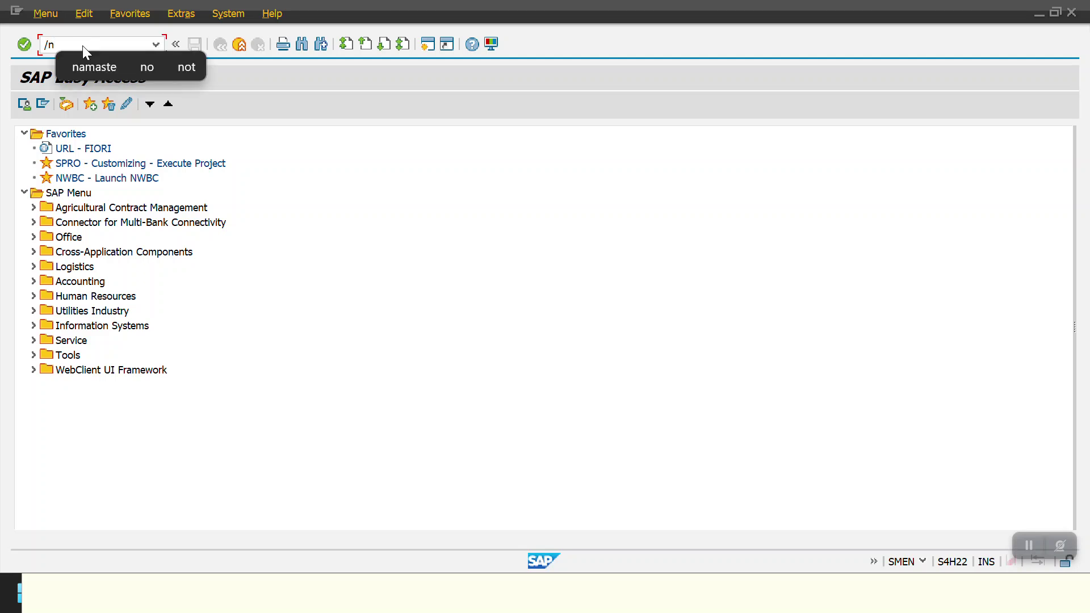
pyautogui.write('fbl5n')
pyautogui.press('Return')
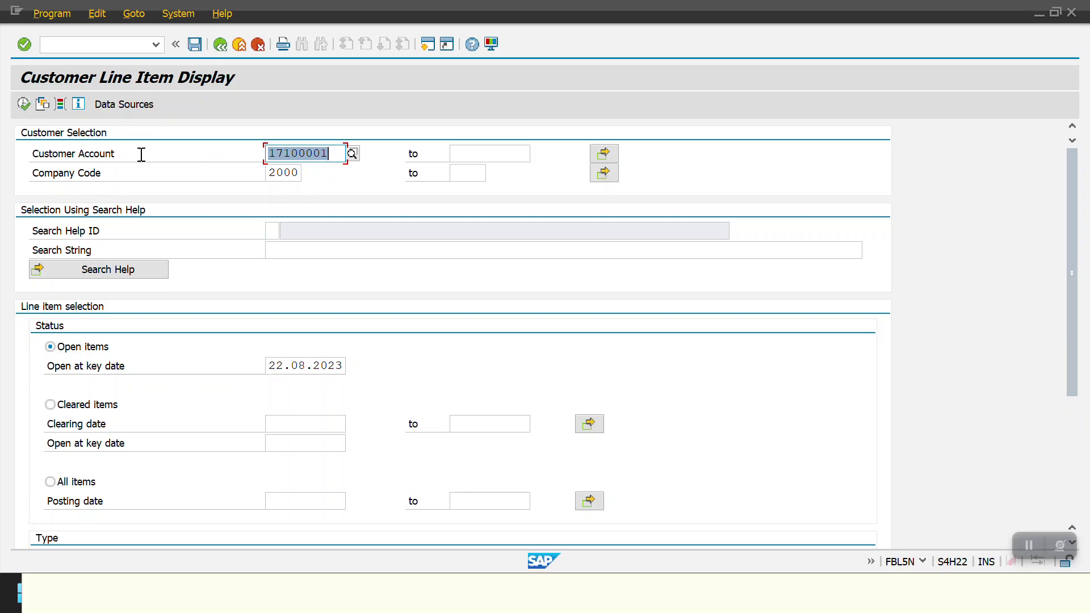
pyautogui.click(26, 105)
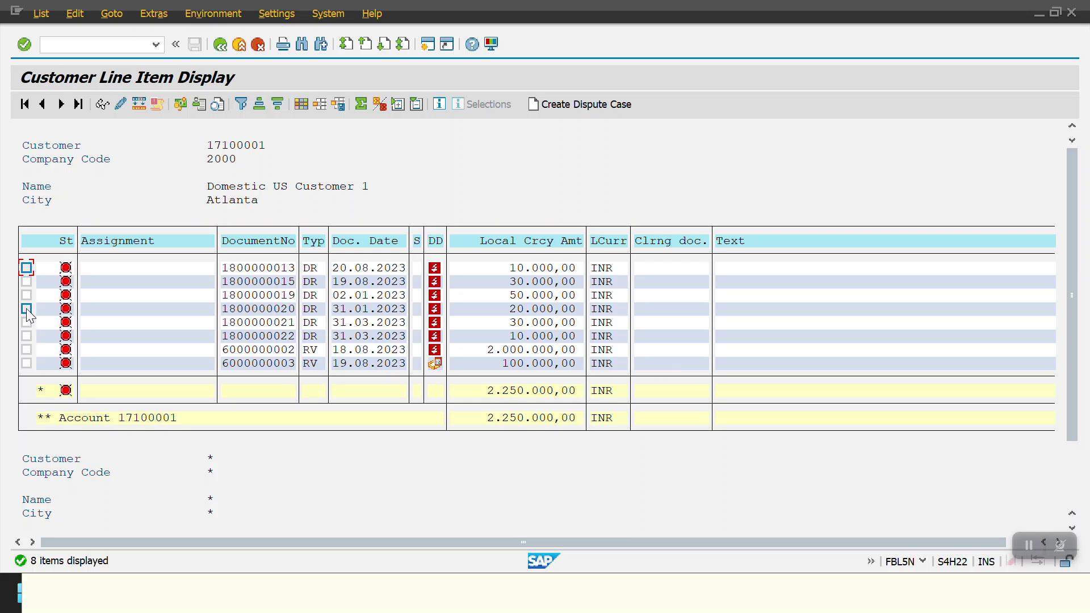
# Start a new dispute case for the customer's 50.000,00 INR line item dated 02.01.2023
pyautogui.click(528, 297)
pyautogui.click(26, 295)
pyautogui.click(590, 107)
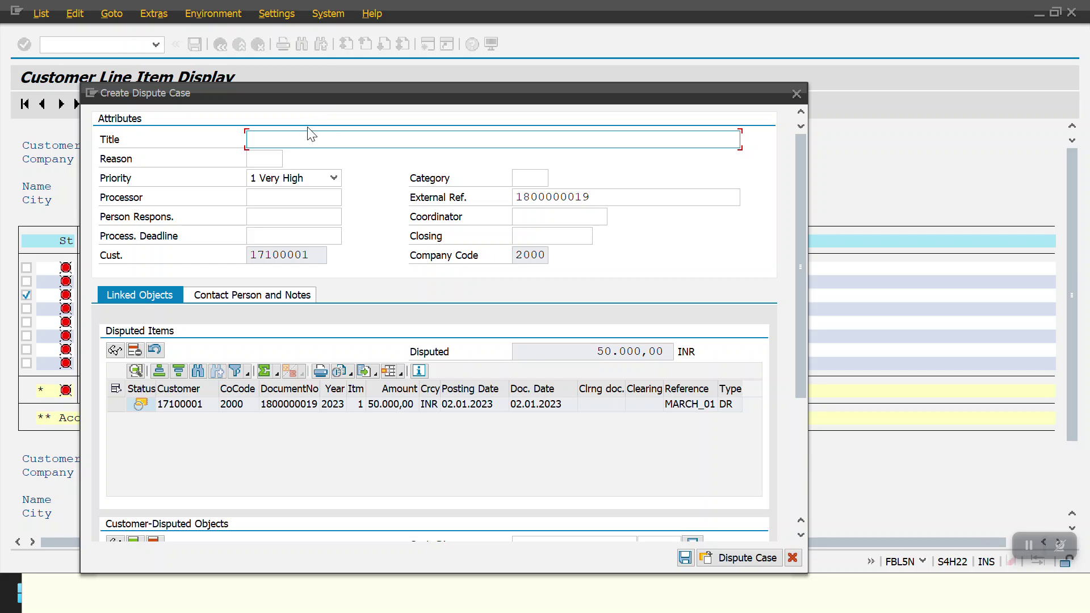
# Title the dispute case "Damaged Product" and set its reason to 0001 Damaged Goods with priority 1 Very High
pyautogui.write('Damaged Product')
pyautogui.click(272, 160)
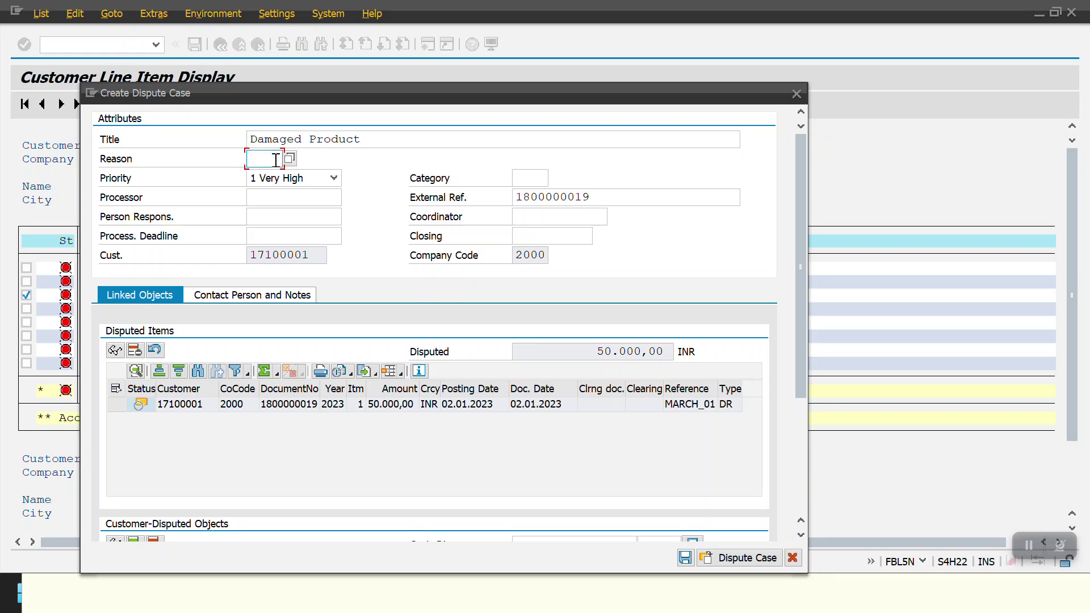
pyautogui.click(289, 159)
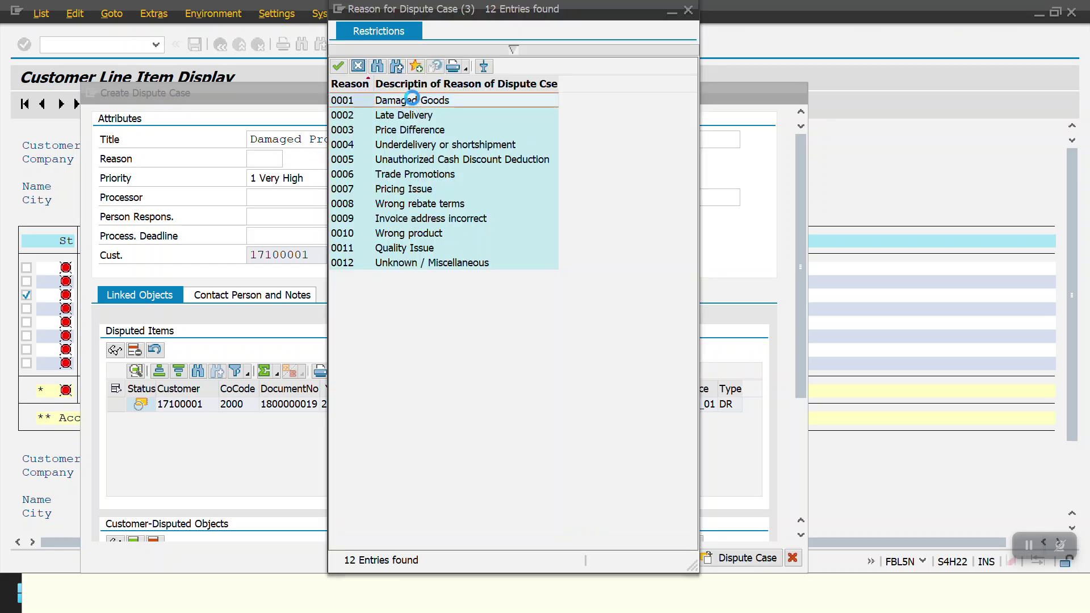
pyautogui.click(413, 100)
pyautogui.click(334, 179)
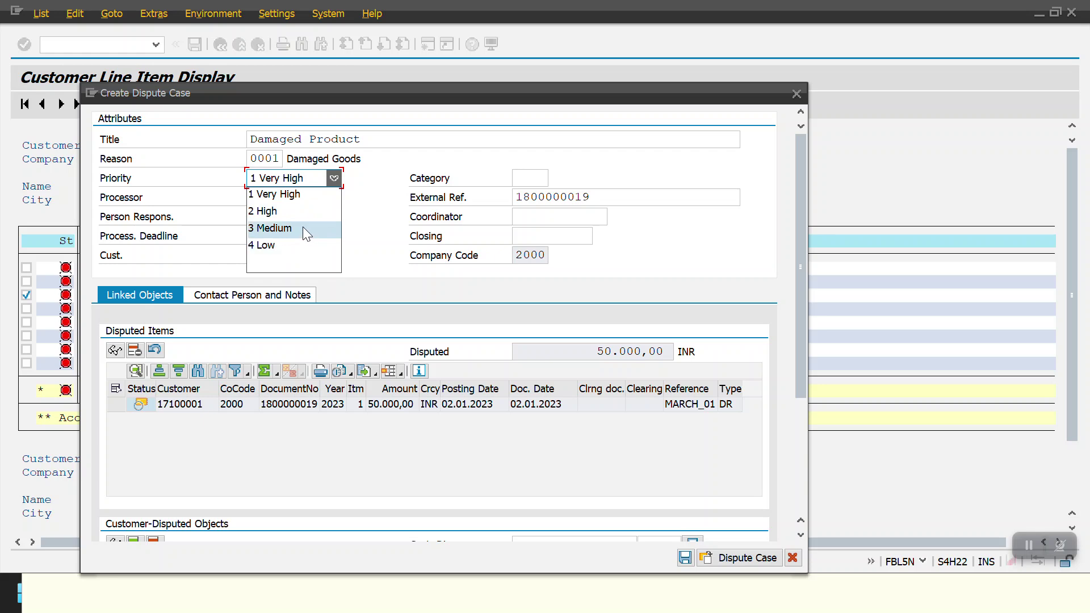
pyautogui.click(325, 195)
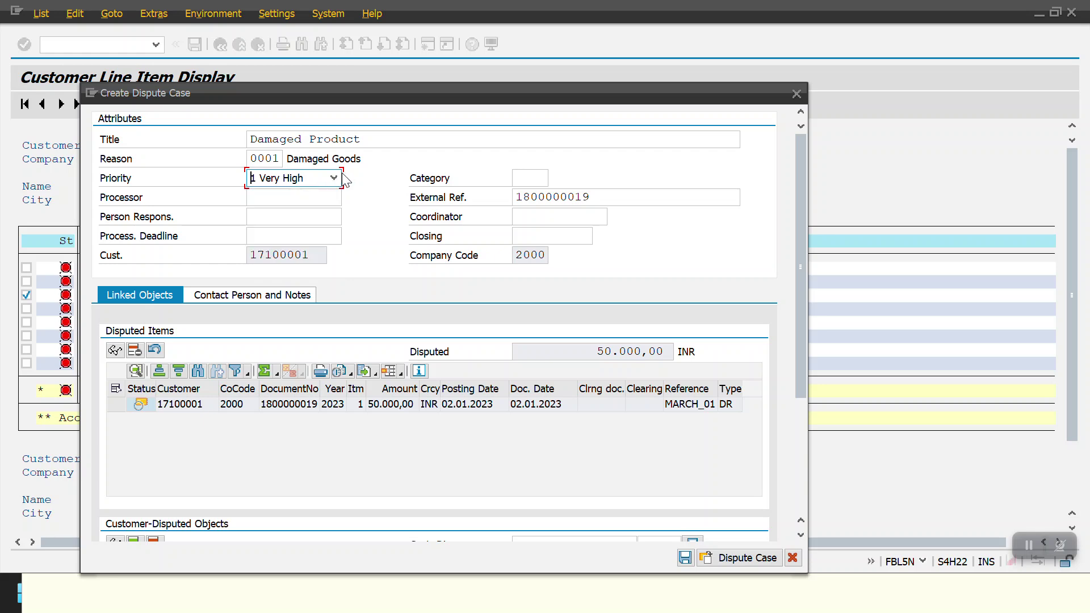
# Set the dispute category to 001 AR & Credit and enter the processor's user name
pyautogui.click(522, 178)
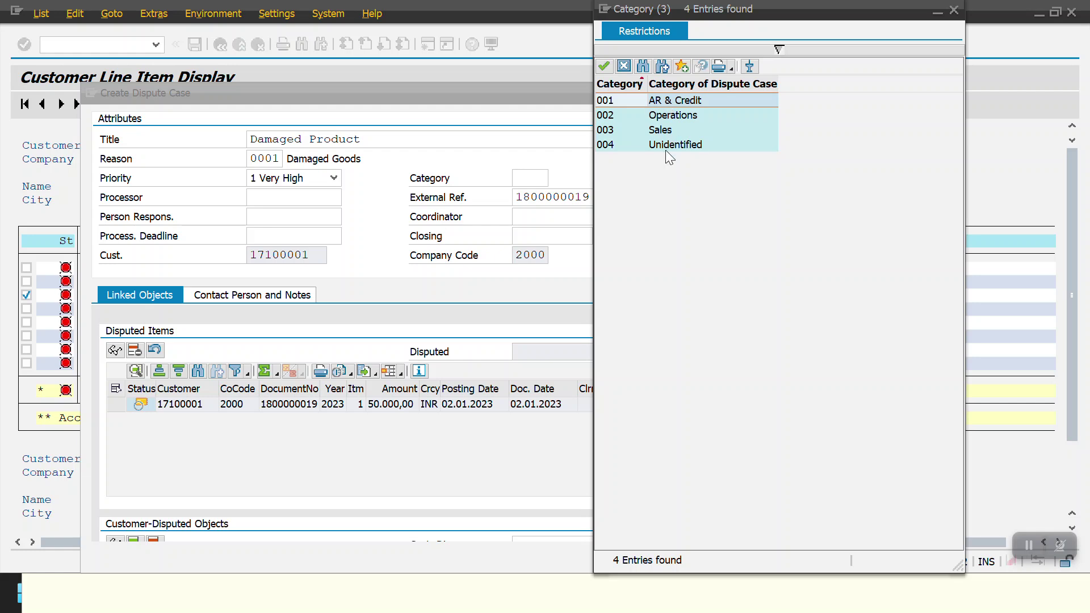
pyautogui.doubleClick(626, 105)
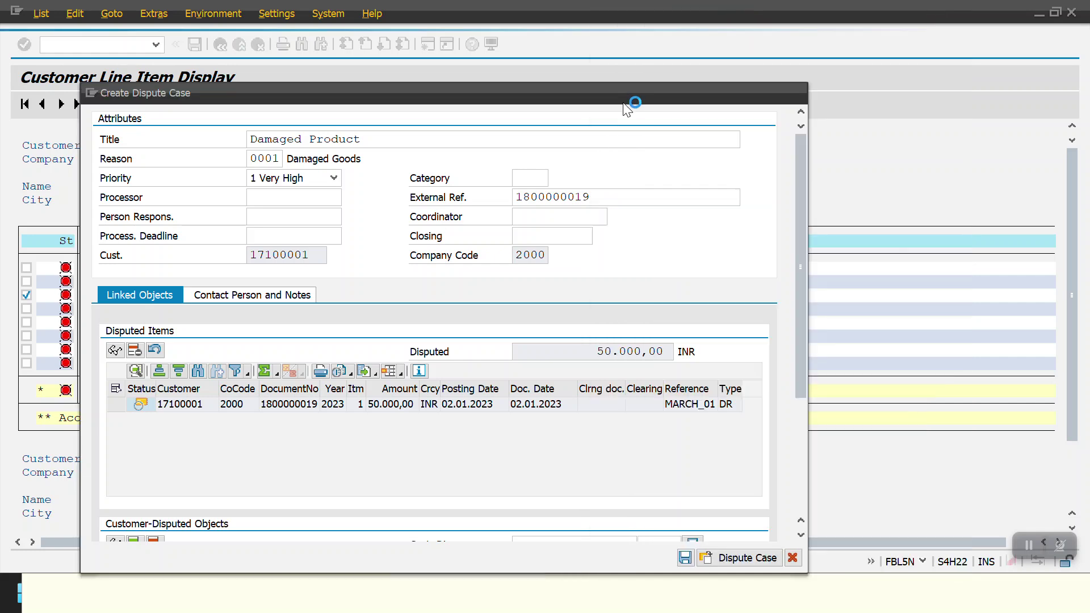
pyautogui.click(270, 197)
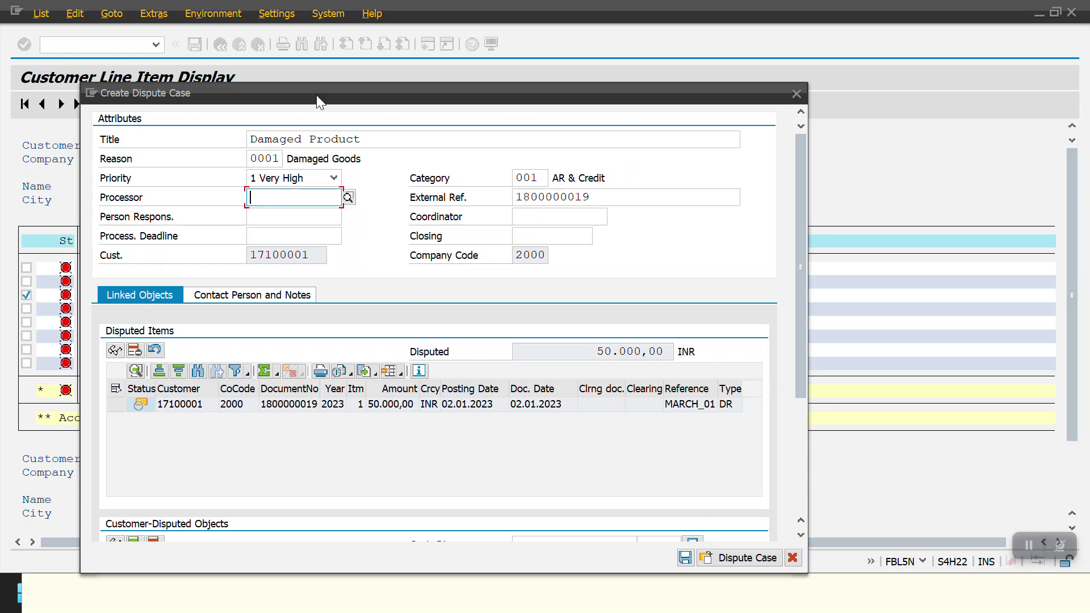
pyautogui.moveTo(318, 100); pyautogui.dragTo(377, 84)
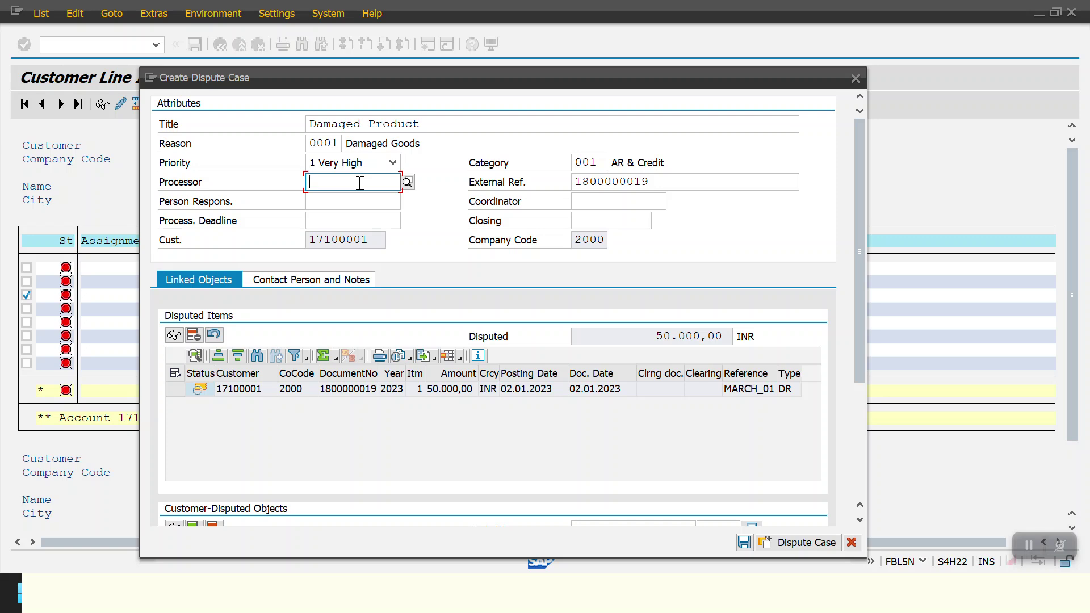
pyautogui.write('irfan')
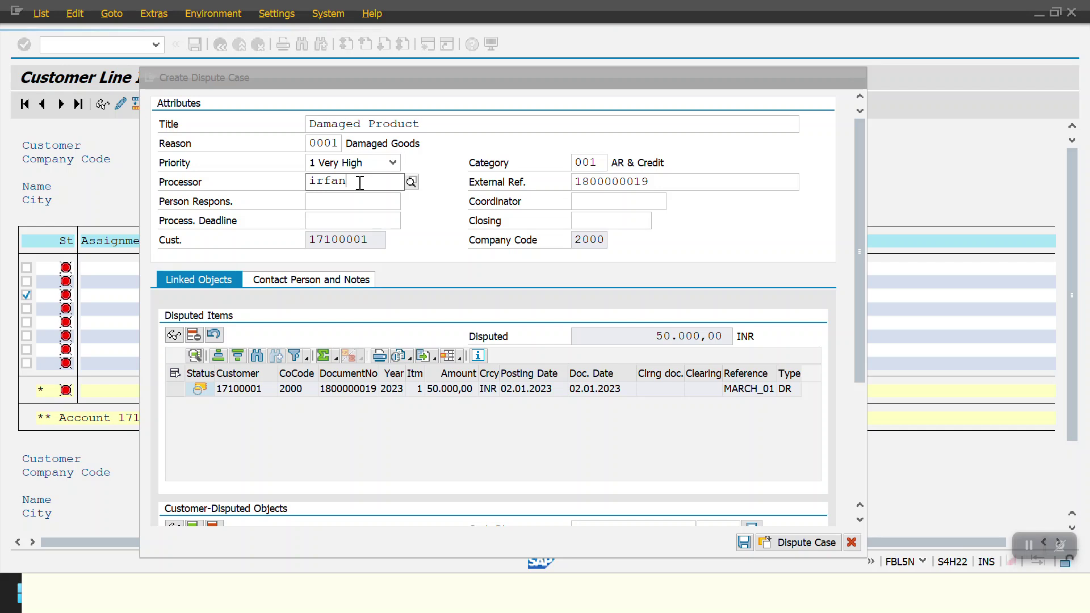
pyautogui.click(170, 218)
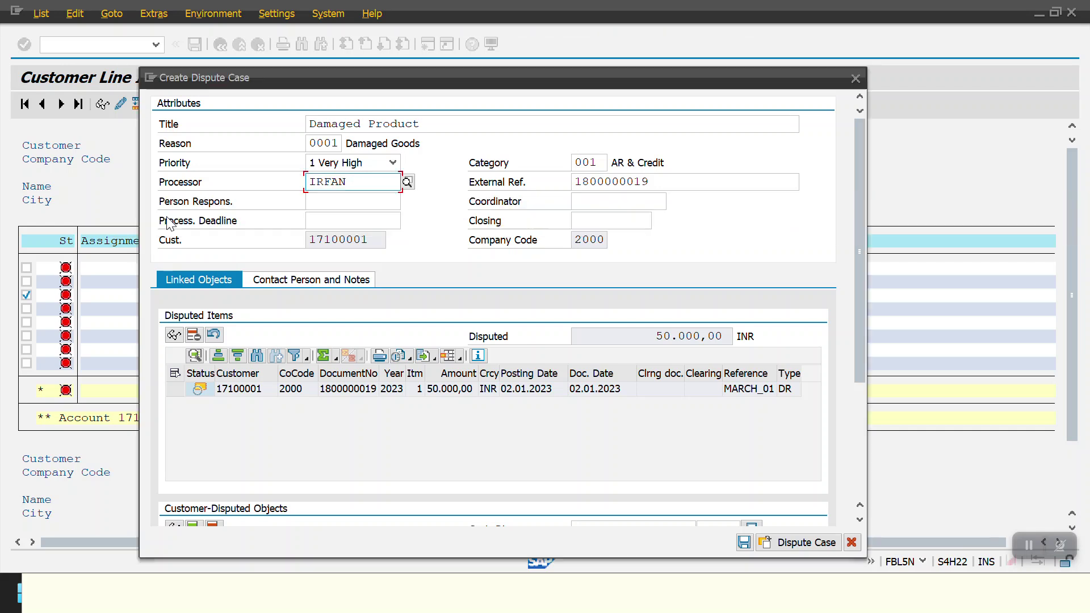
# Try entering "x person" as the person responsible for the dispute case
pyautogui.click(342, 205)
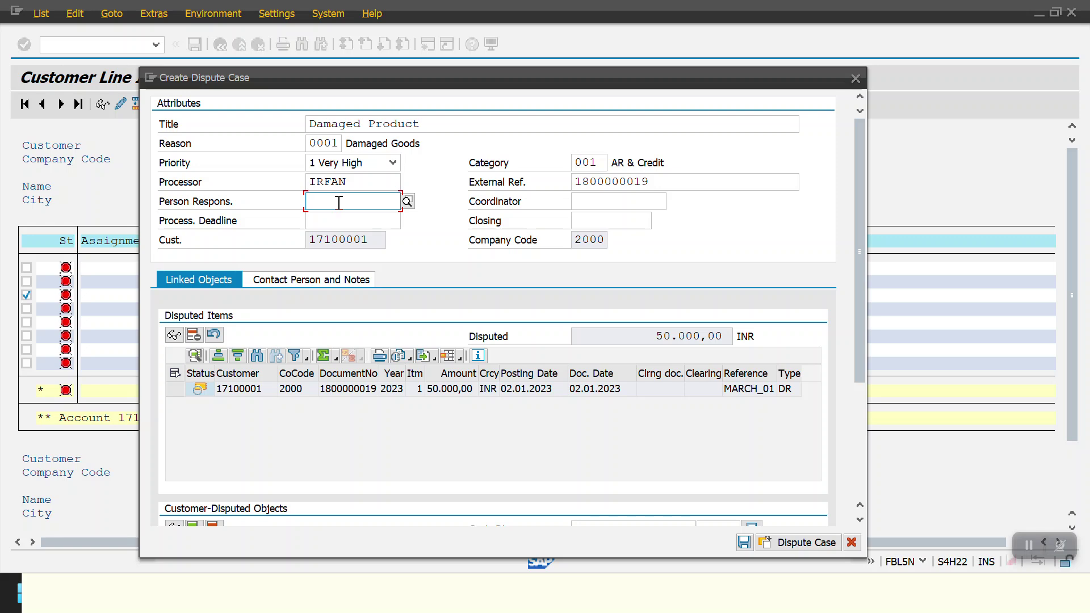
pyautogui.write('x')
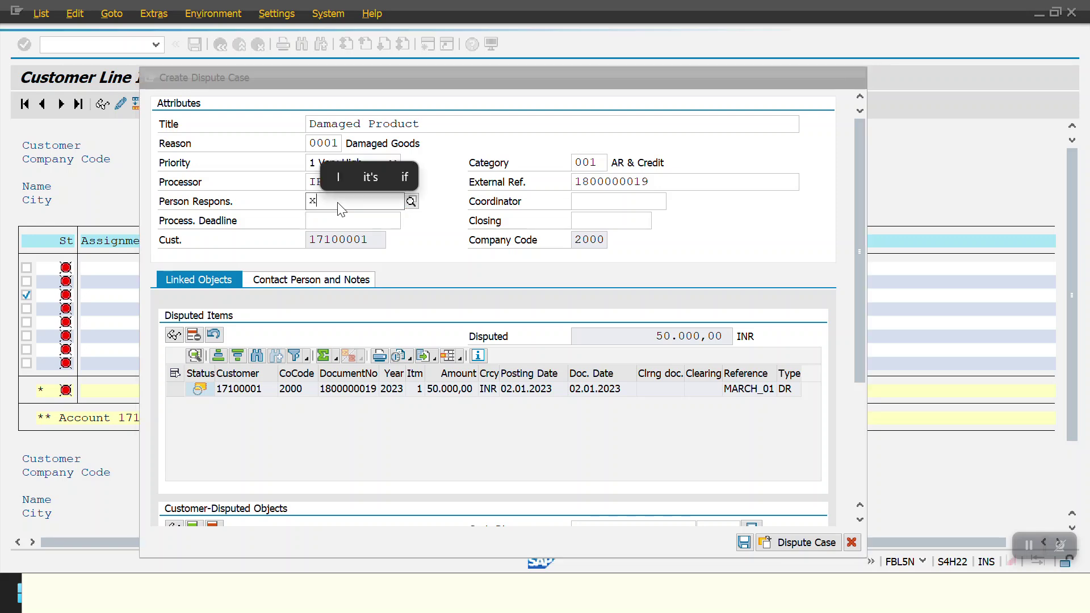
pyautogui.write(' person')
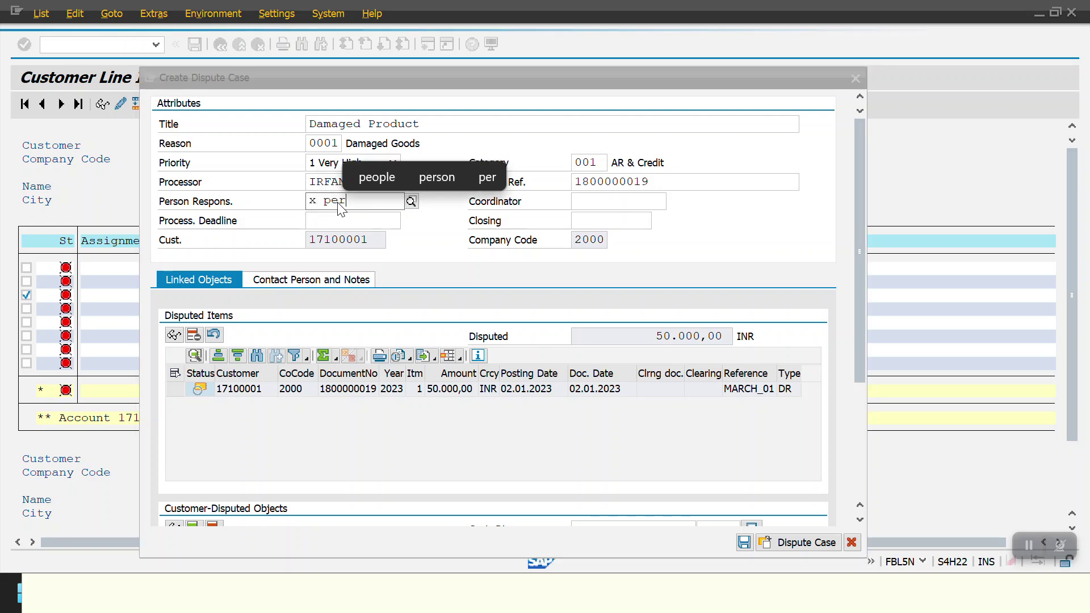
pyautogui.click(430, 224)
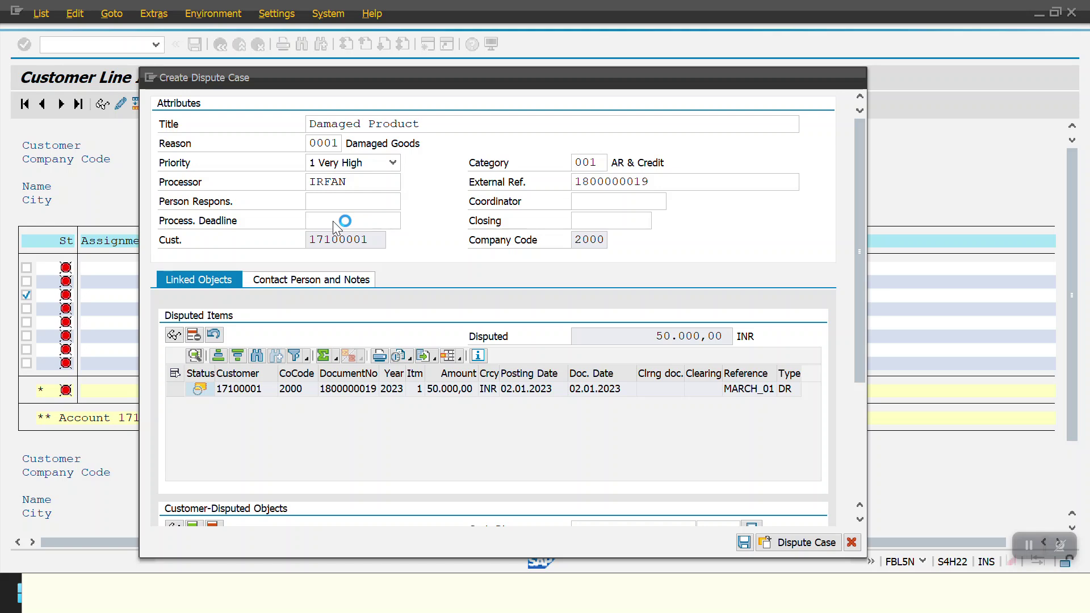
pyautogui.write('x person')
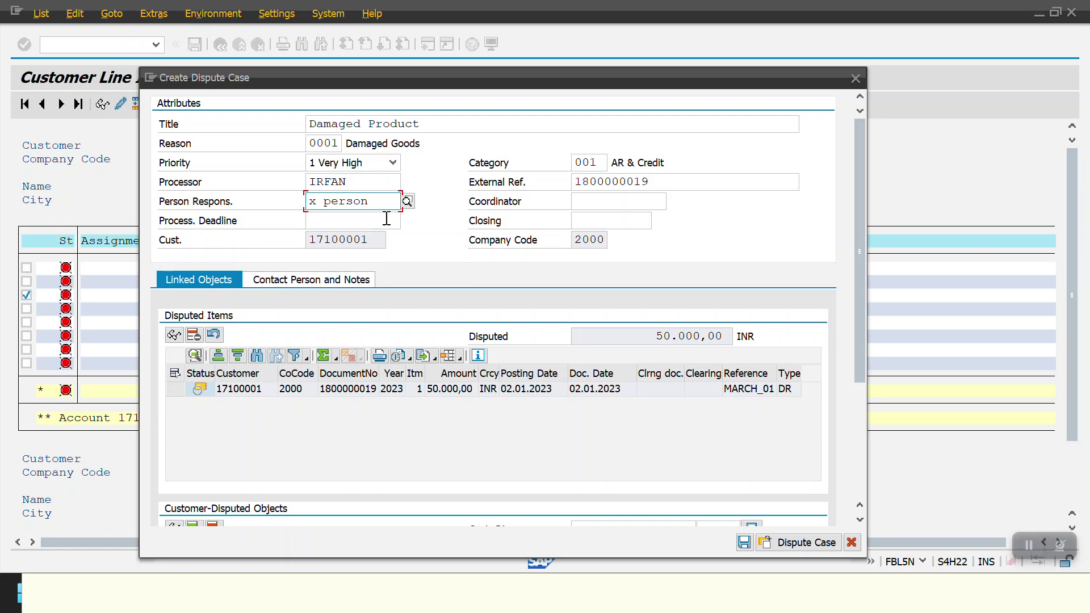
# Set both the processing deadline and the closing date of the dispute case to 31.08.2023
pyautogui.click(337, 221)
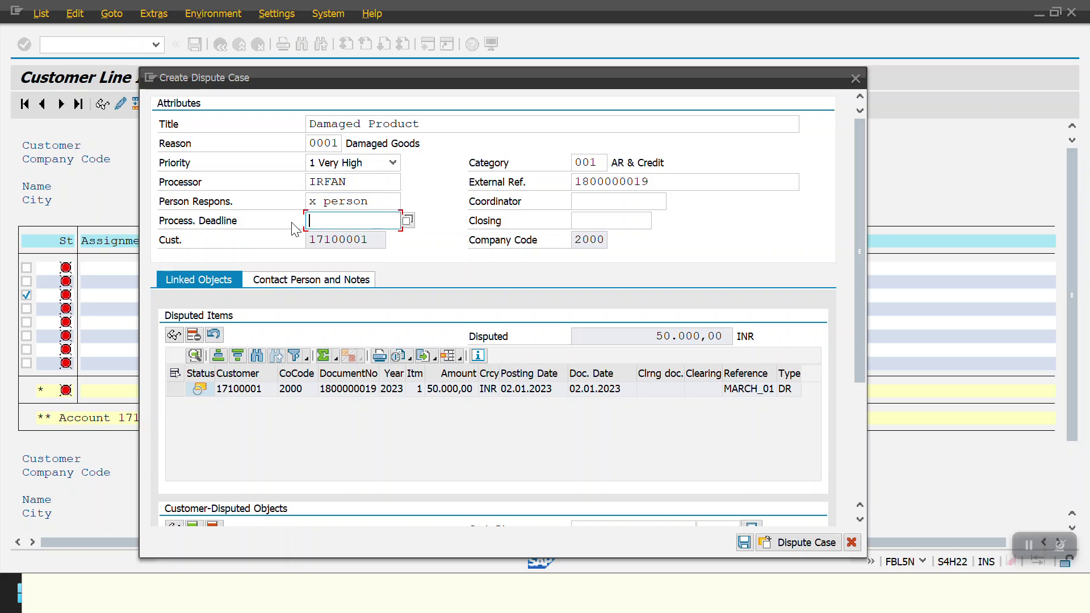
pyautogui.press('BackSpace')
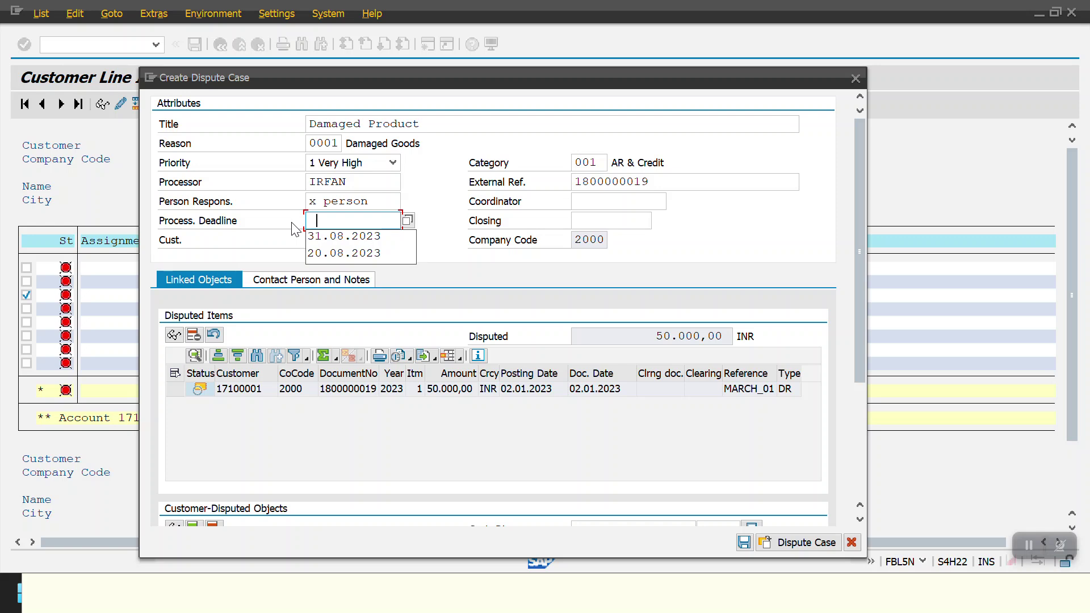
pyautogui.click(327, 236)
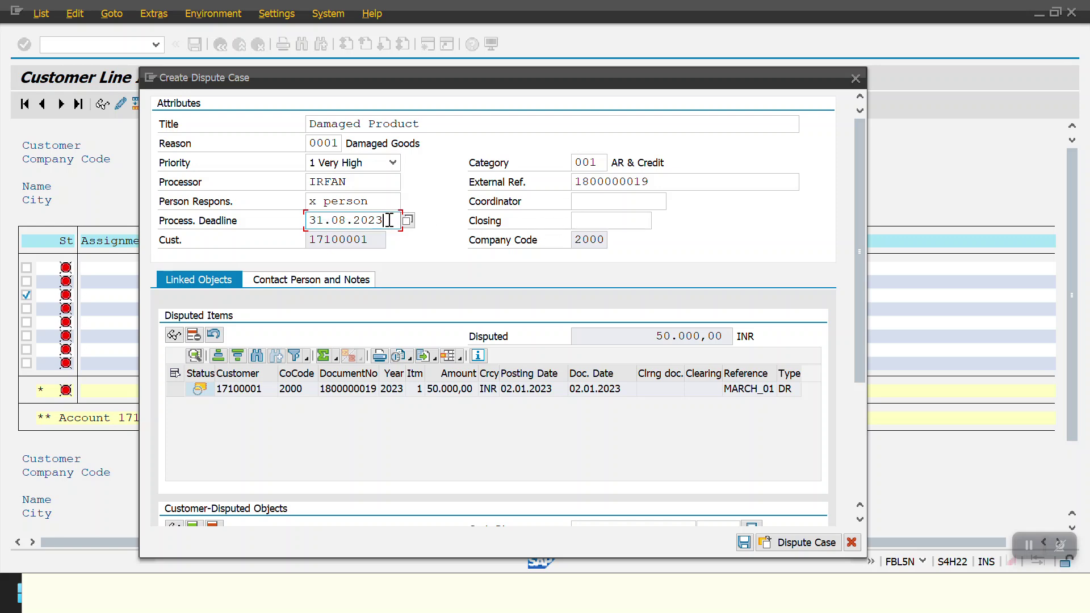
pyautogui.moveTo(392, 220); pyautogui.dragTo(268, 224)
pyautogui.hotkey('ctrl', 'c')
pyautogui.click(594, 221)
pyautogui.hotkey('ctrl', 'v')
# Compare the dispute's linked item with the selected line item in the list, and examine the contact person and notes section
pyautogui.moveTo(449, 78); pyautogui.dragTo(709, 68)
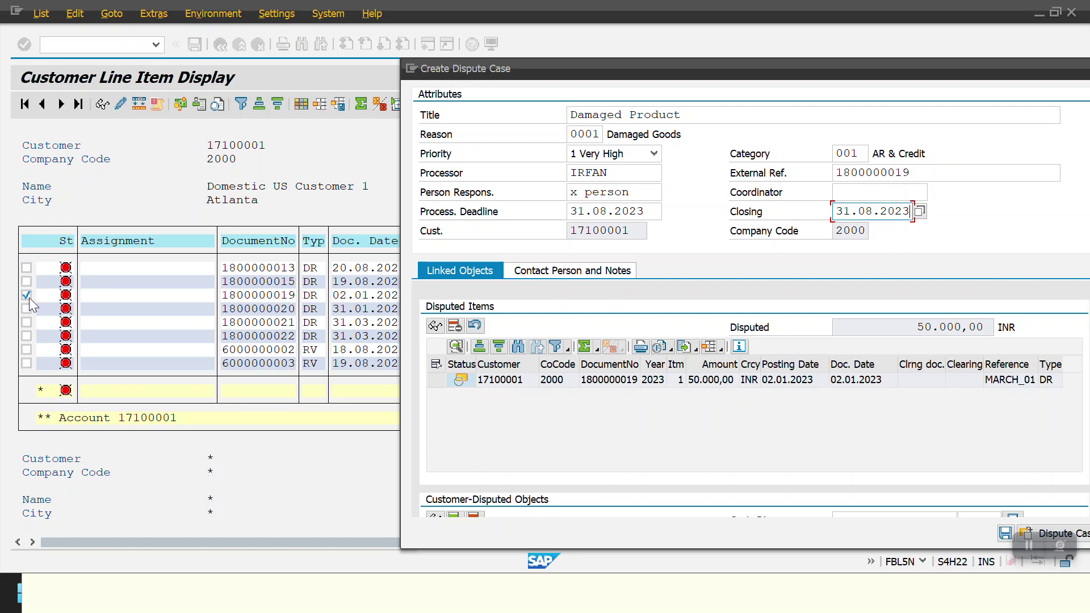
pyautogui.moveTo(582, 71); pyautogui.dragTo(273, 89)
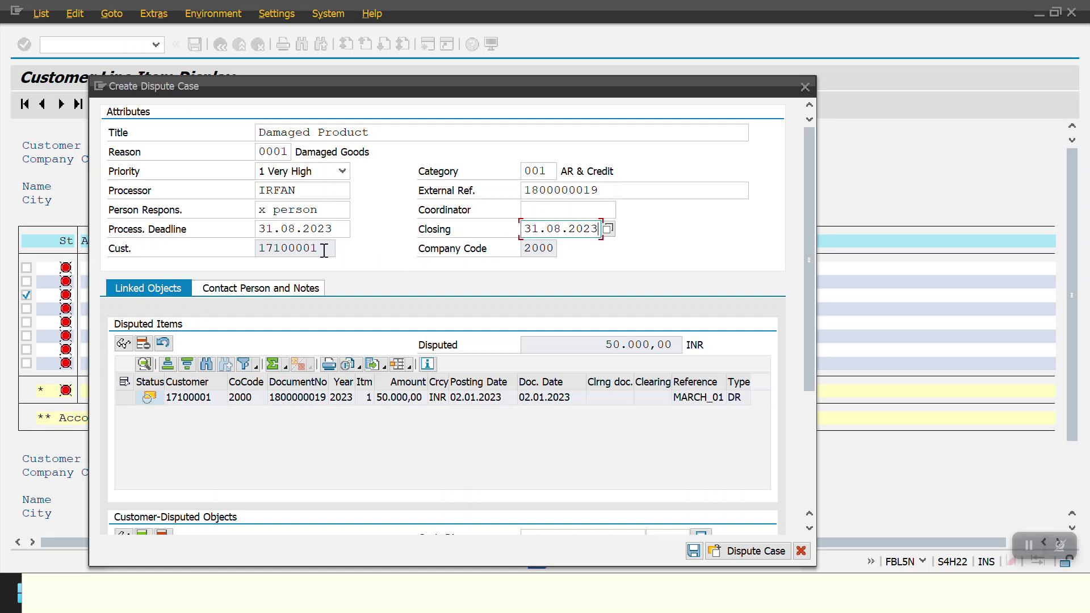
pyautogui.moveTo(451, 85); pyautogui.dragTo(656, 85)
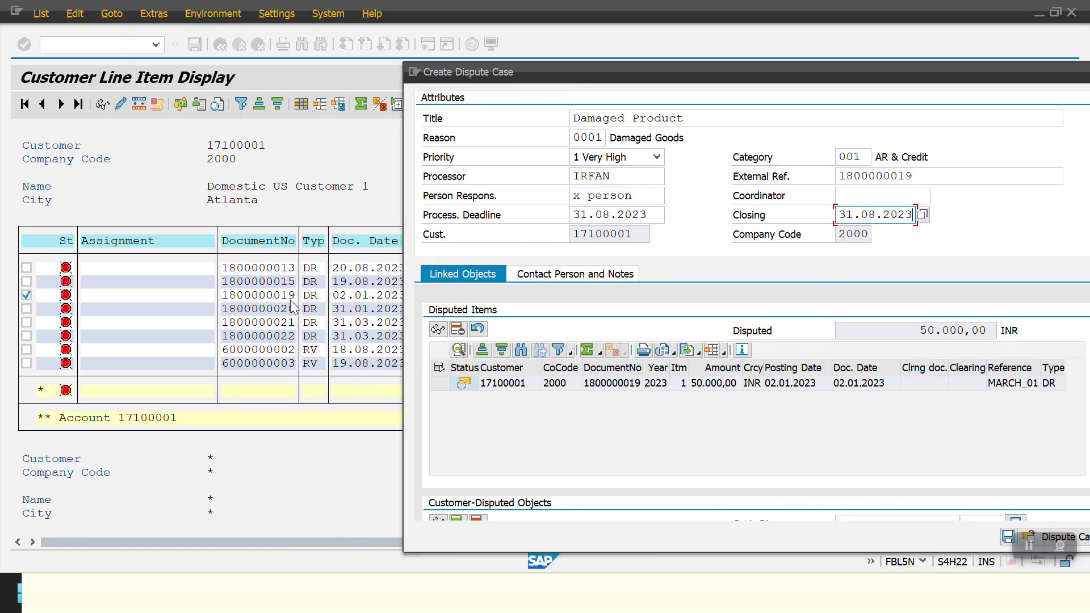
pyautogui.moveTo(760, 67); pyautogui.dragTo(512, 70)
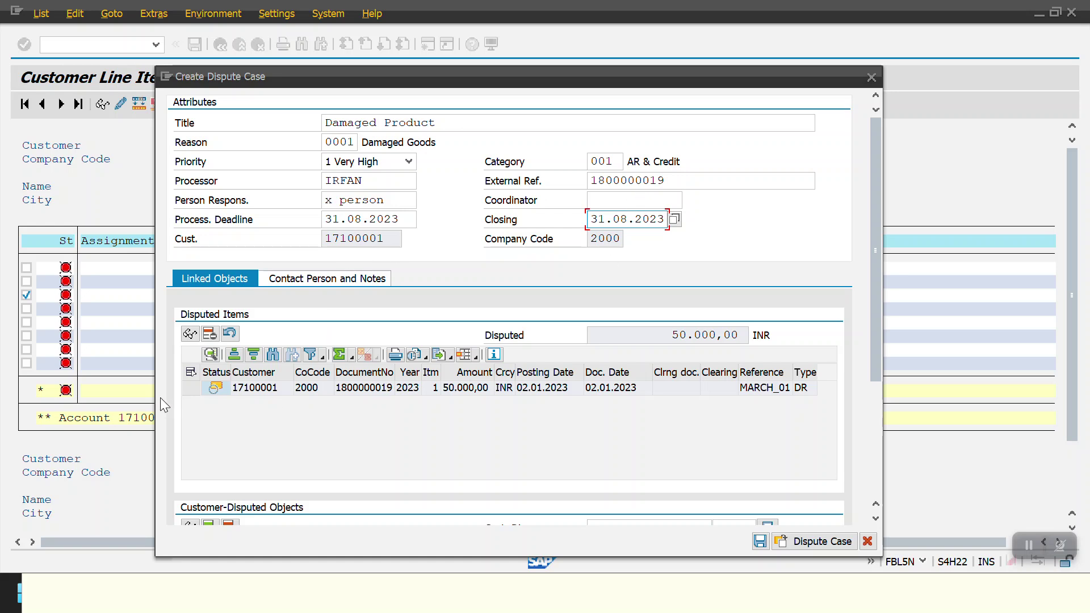
pyautogui.click(191, 388)
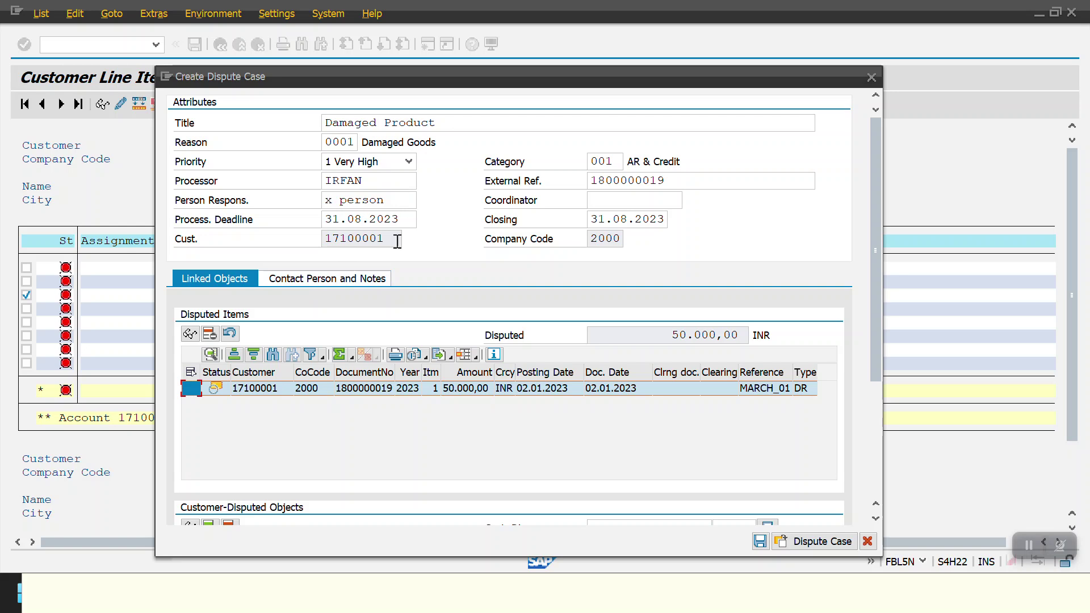
pyautogui.click(333, 280)
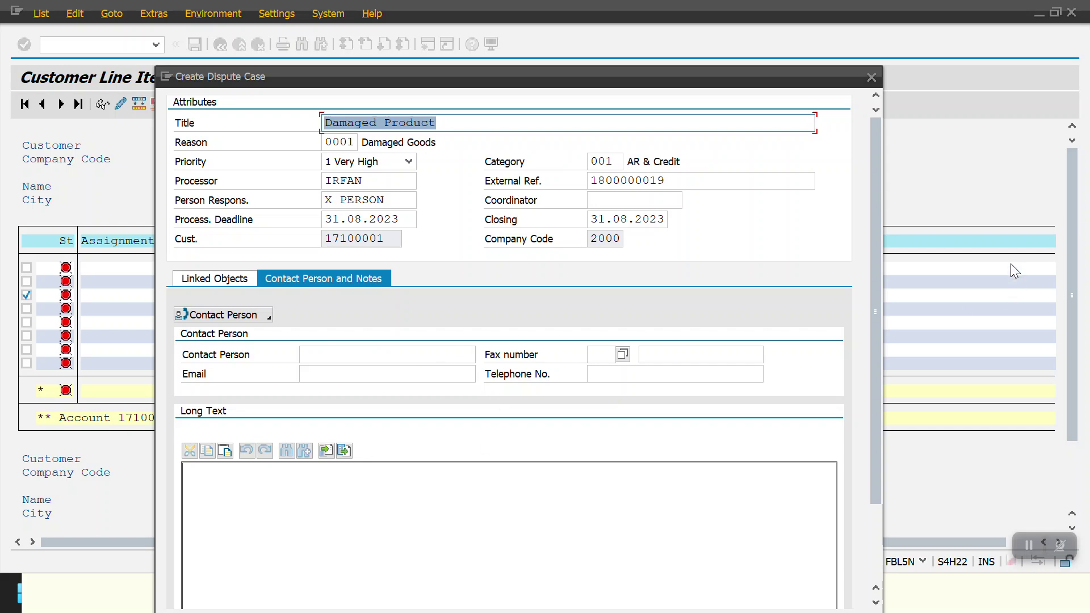
pyautogui.moveTo(878, 212); pyautogui.dragTo(880, 323)
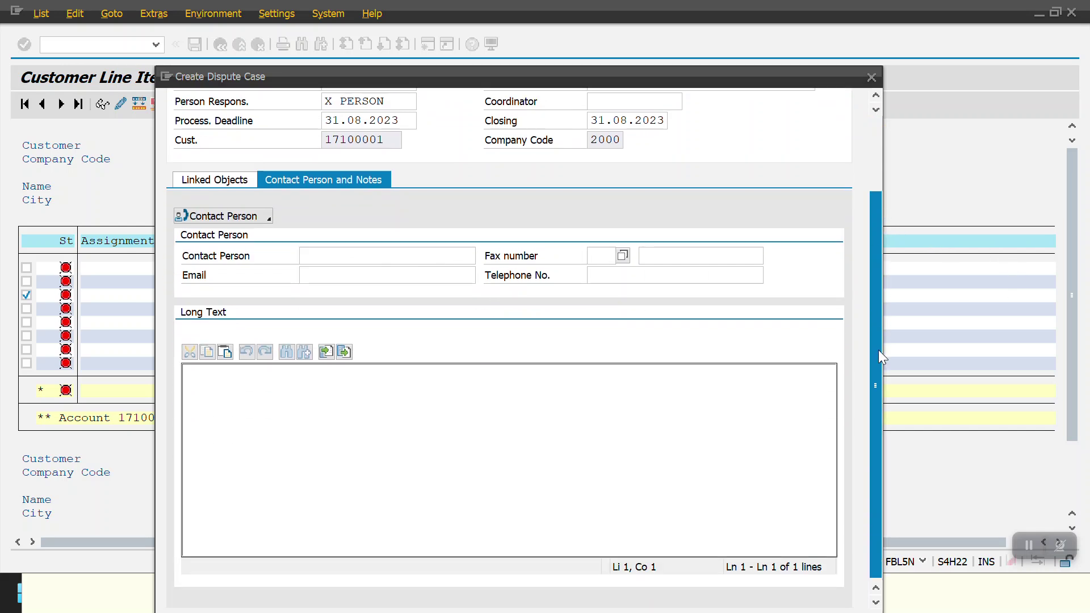
# Clear the person responsible and save the dispute case
pyautogui.moveTo(591, 77); pyautogui.dragTo(596, 10)
pyautogui.click(764, 558)
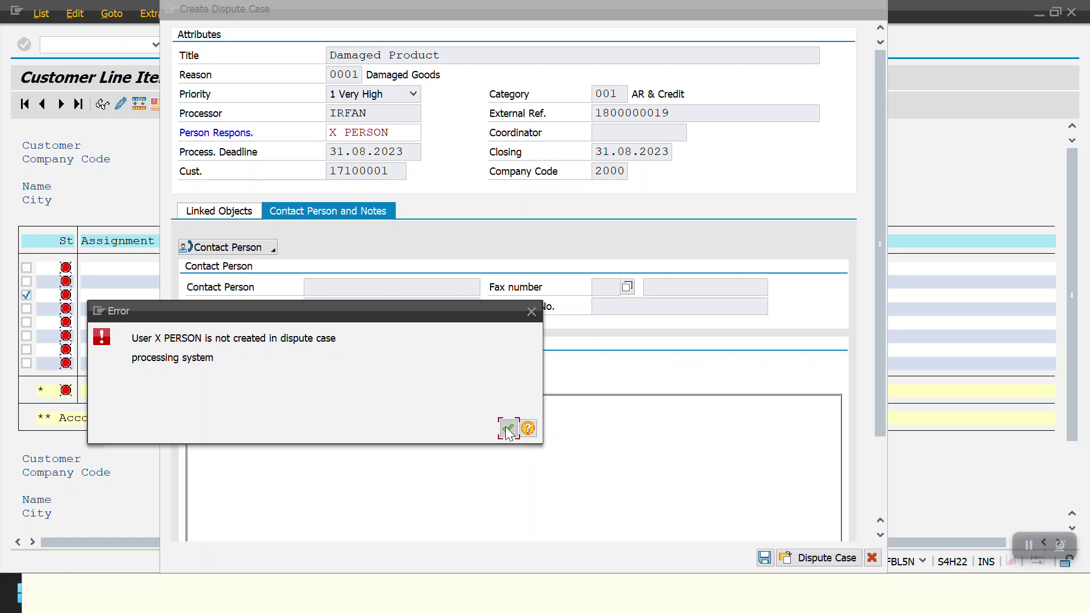
pyautogui.click(508, 429)
pyautogui.press('Delete')
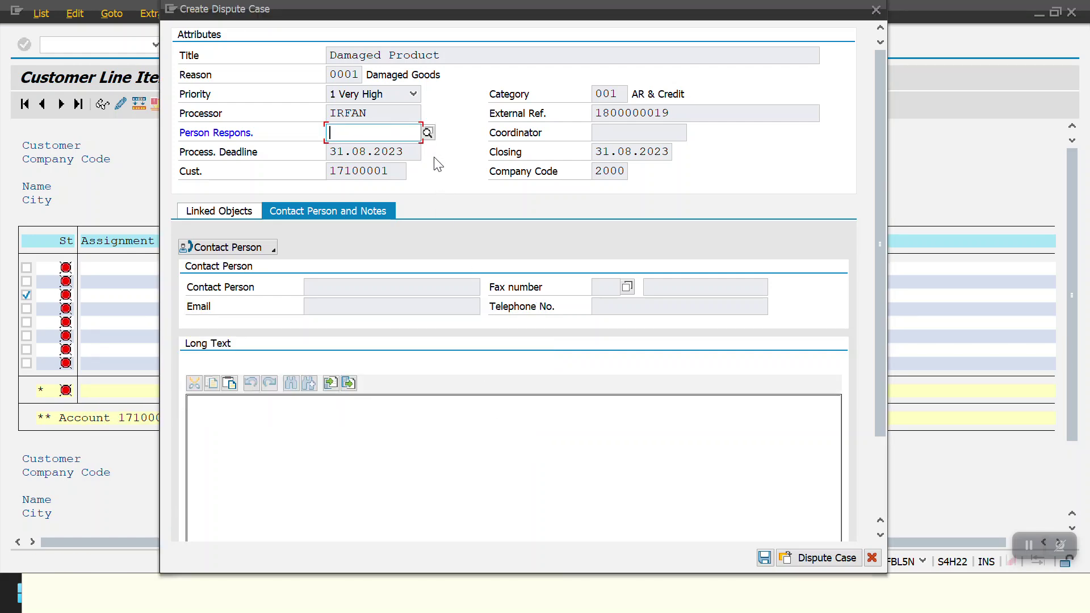
pyautogui.click(763, 559)
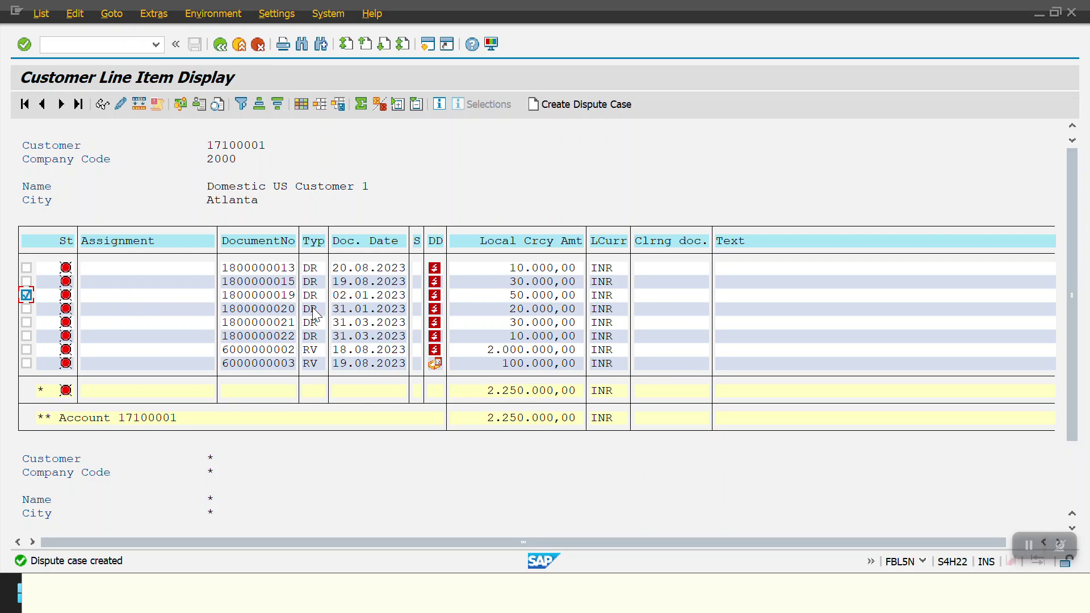
# Open the disputed 50.000,00 INR line item and check the dispute case linked to it
pyautogui.doubleClick(265, 295)
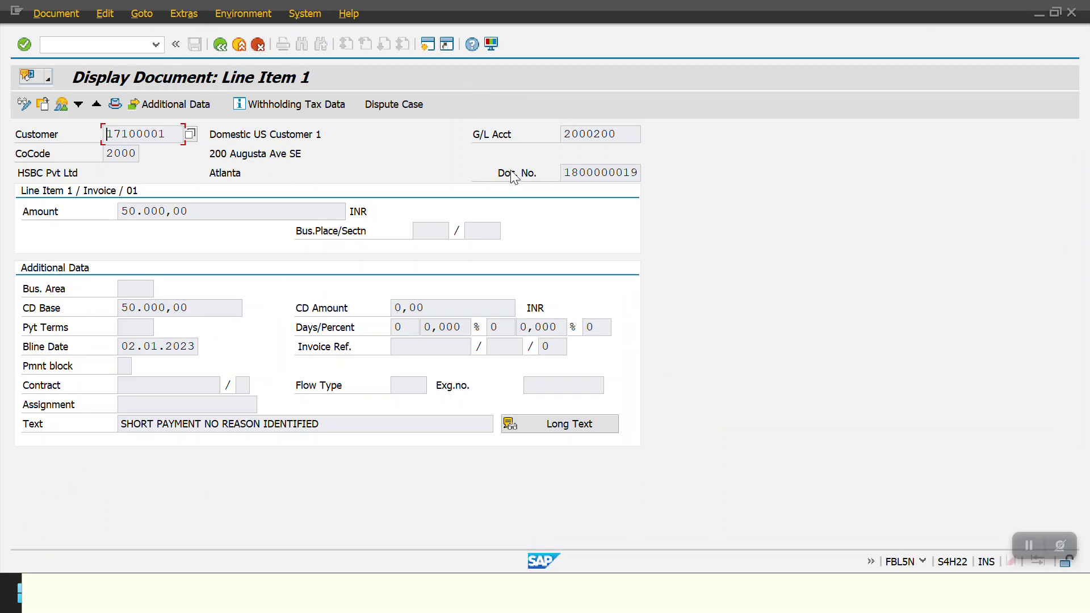
pyautogui.click(387, 108)
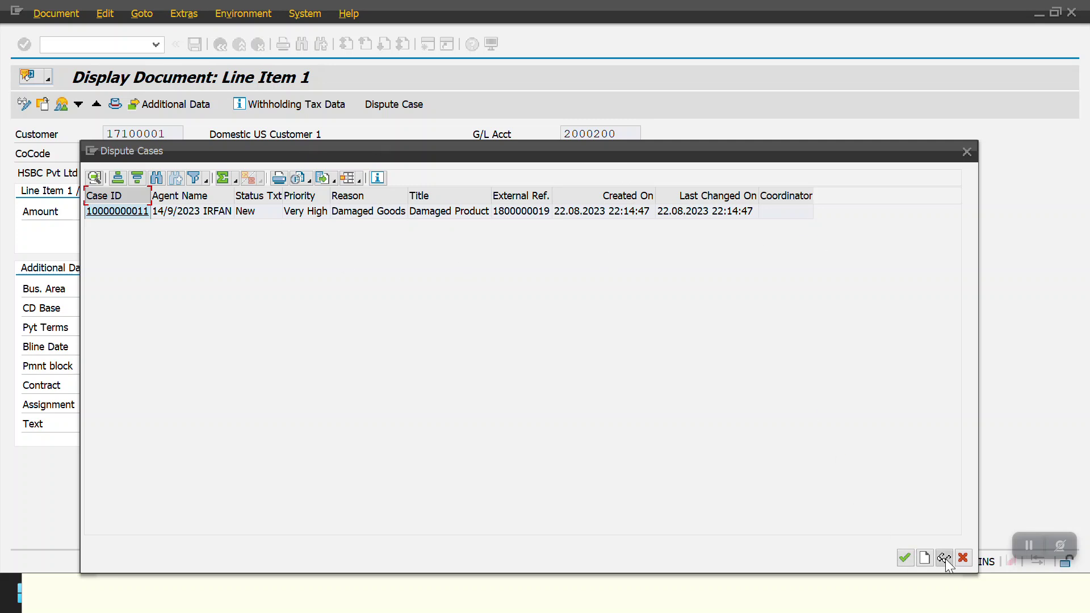
pyautogui.click(963, 558)
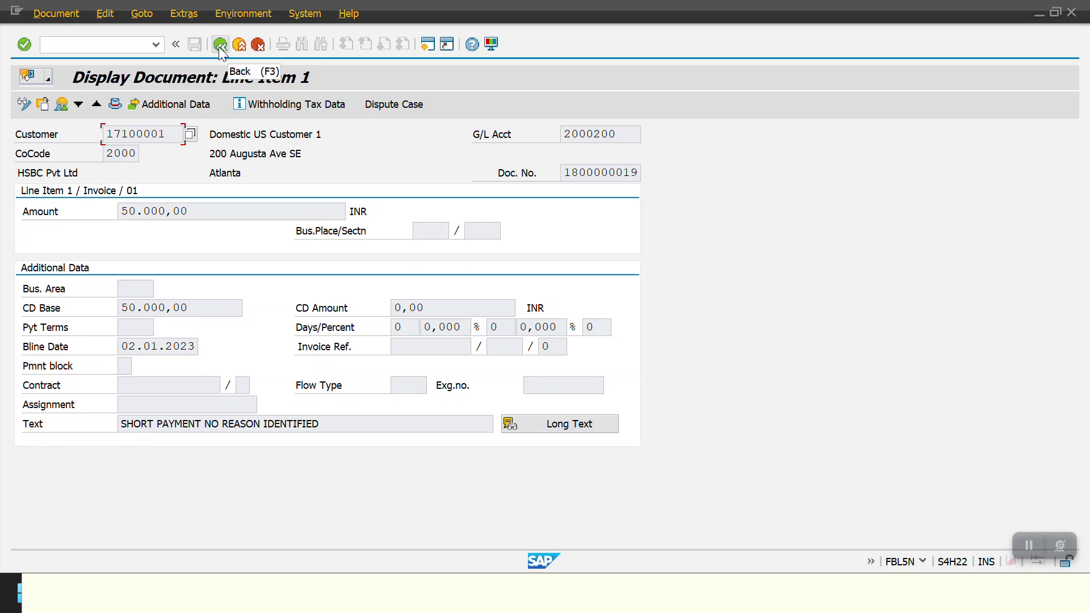
# Return to the customer line item list and copy the document number of the 20.000,00 INR item dated 31.01.2023
pyautogui.click(219, 47)
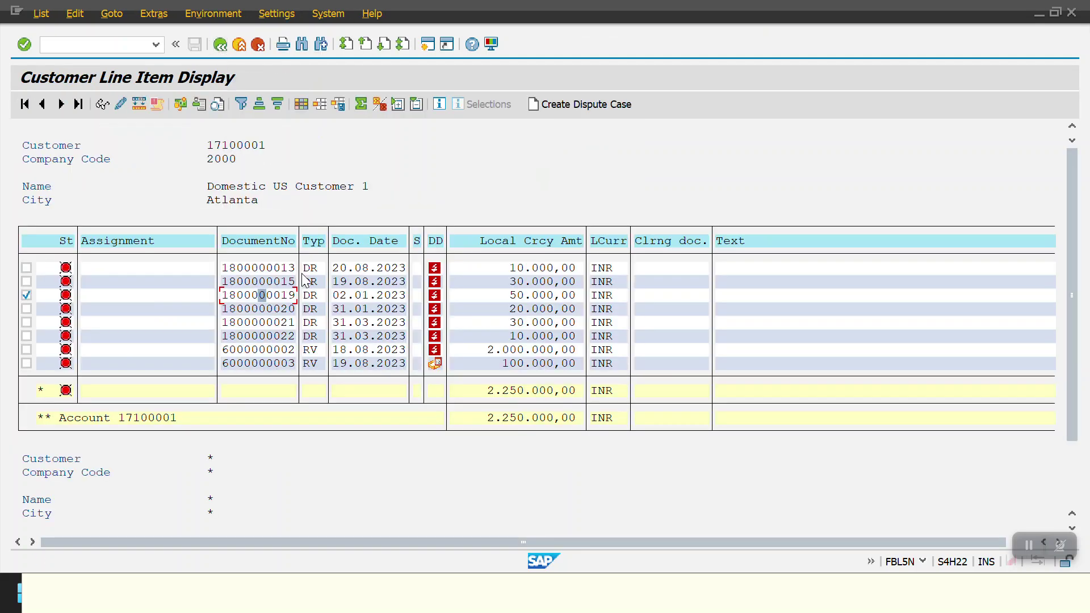
pyautogui.click(267, 307)
pyautogui.hotkey('ctrl', 'y')
pyautogui.moveTo(225, 307); pyautogui.dragTo(297, 308)
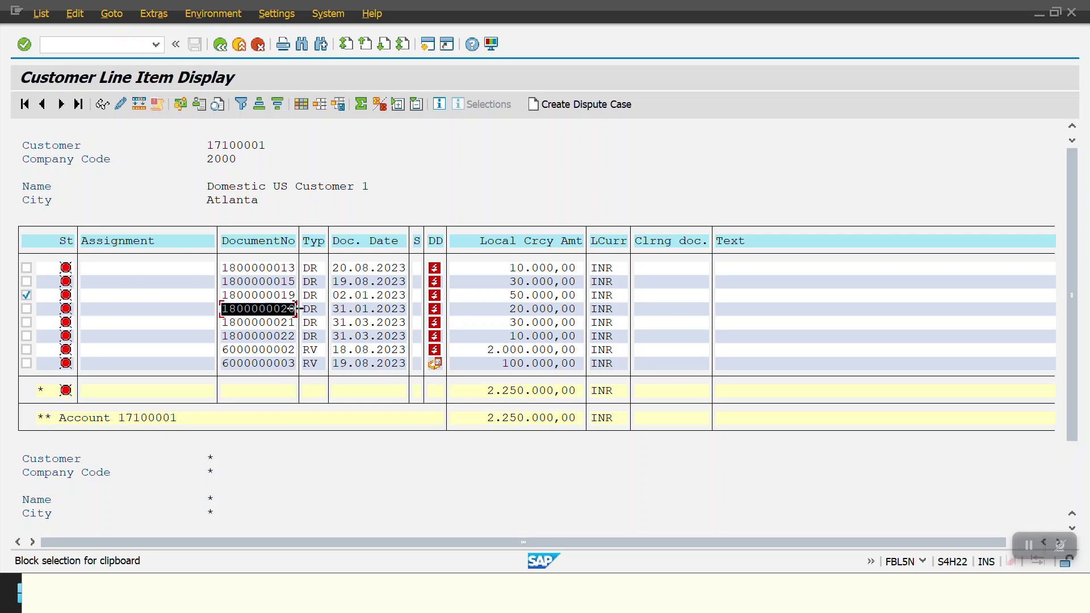
pyautogui.hotkey('ctrl', 'c')
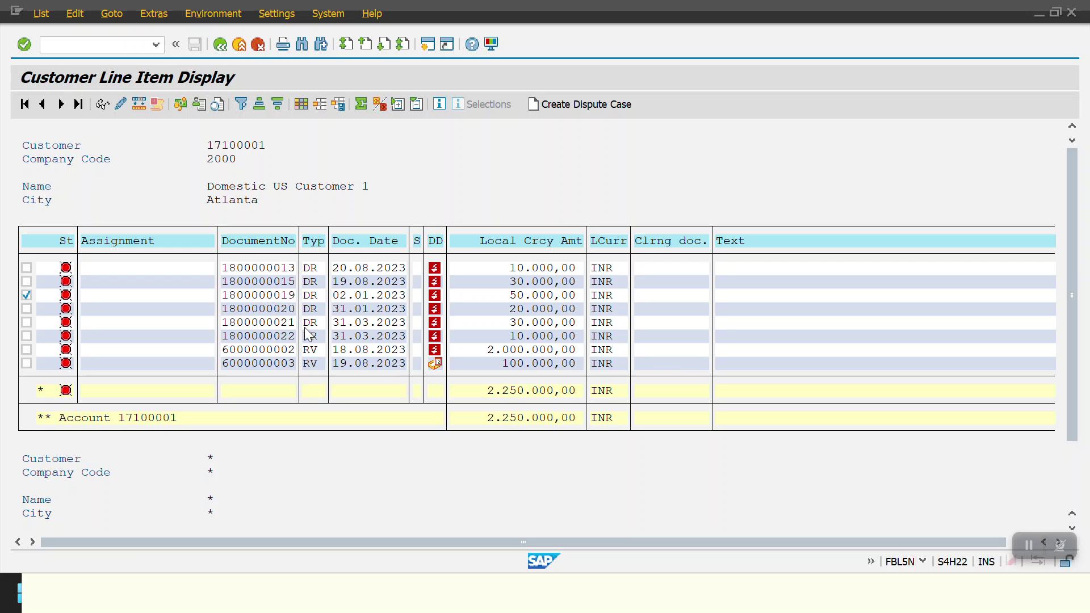
# Open the document display transaction FB03 in the session showing SAP Easy Access
pyautogui.hotkey('shift', 'F3')
pyautogui.write('f')
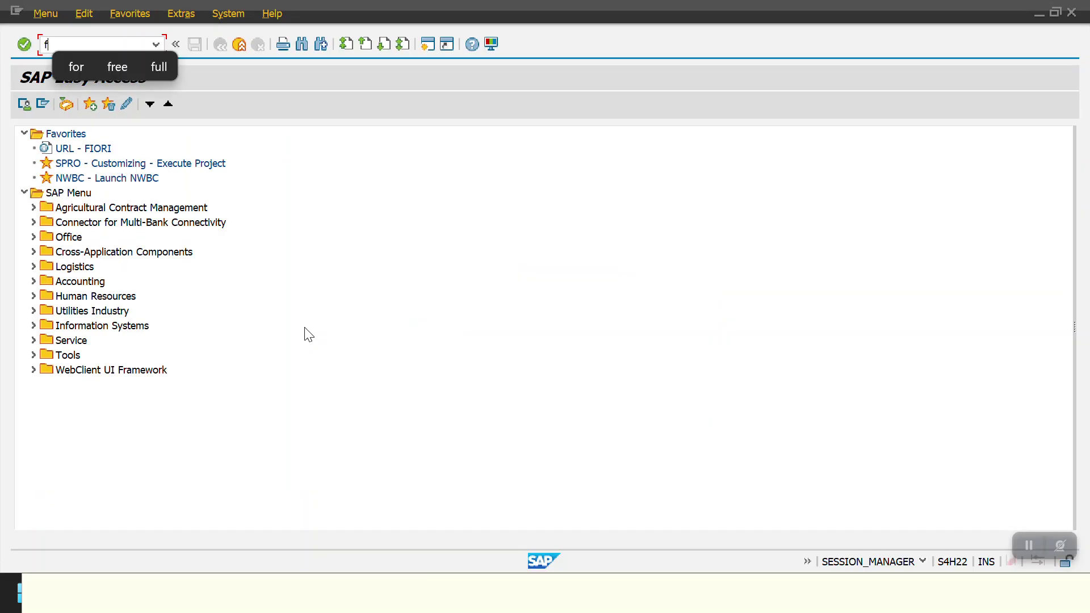
pyautogui.write('bl')
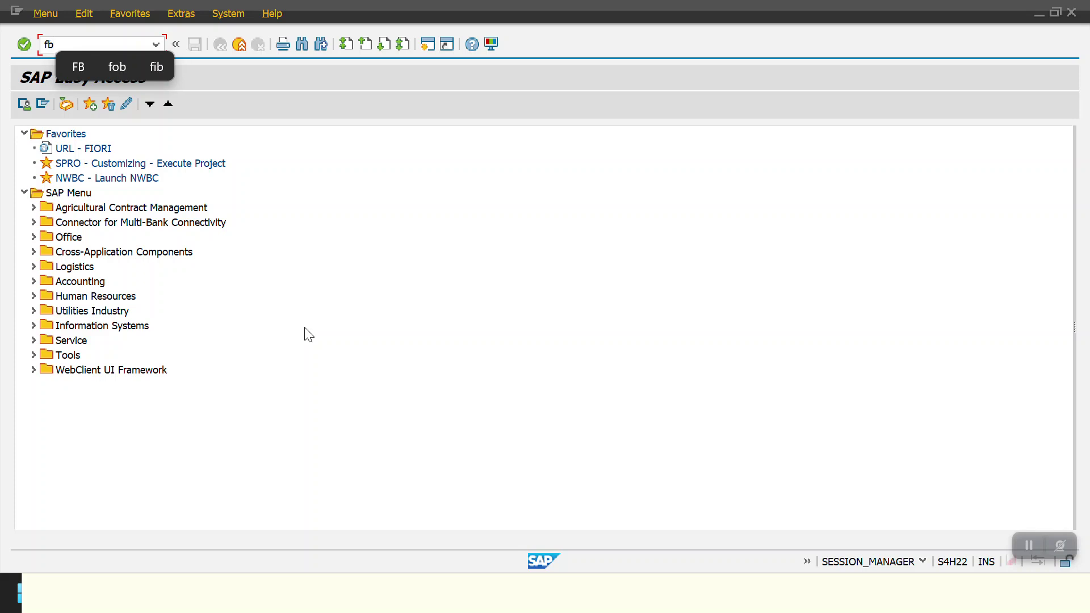
pyautogui.press('Return')
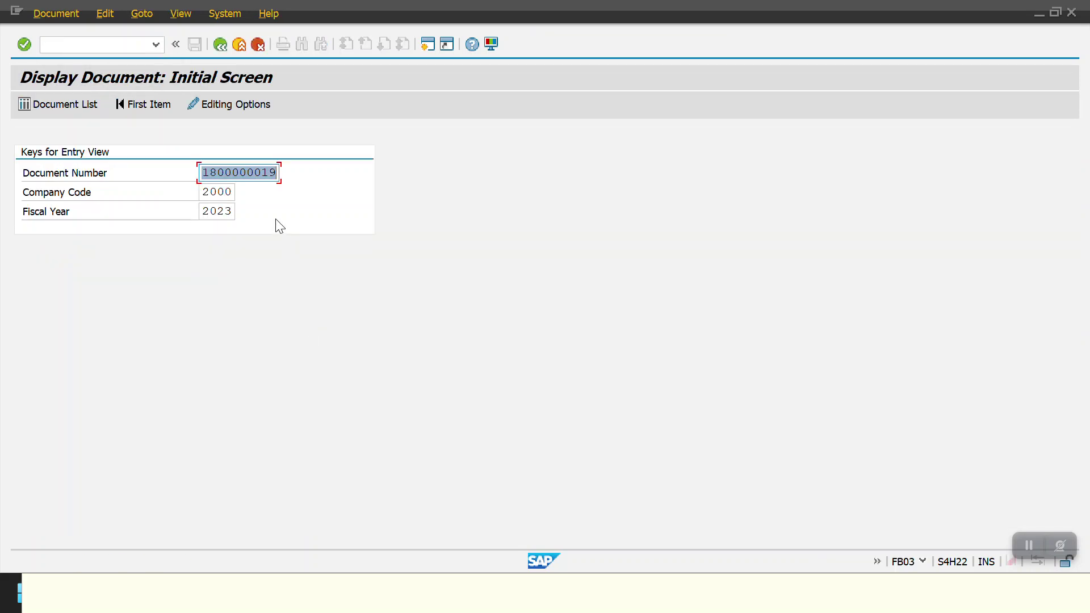
pyautogui.hotkey('ctrl', 'v')
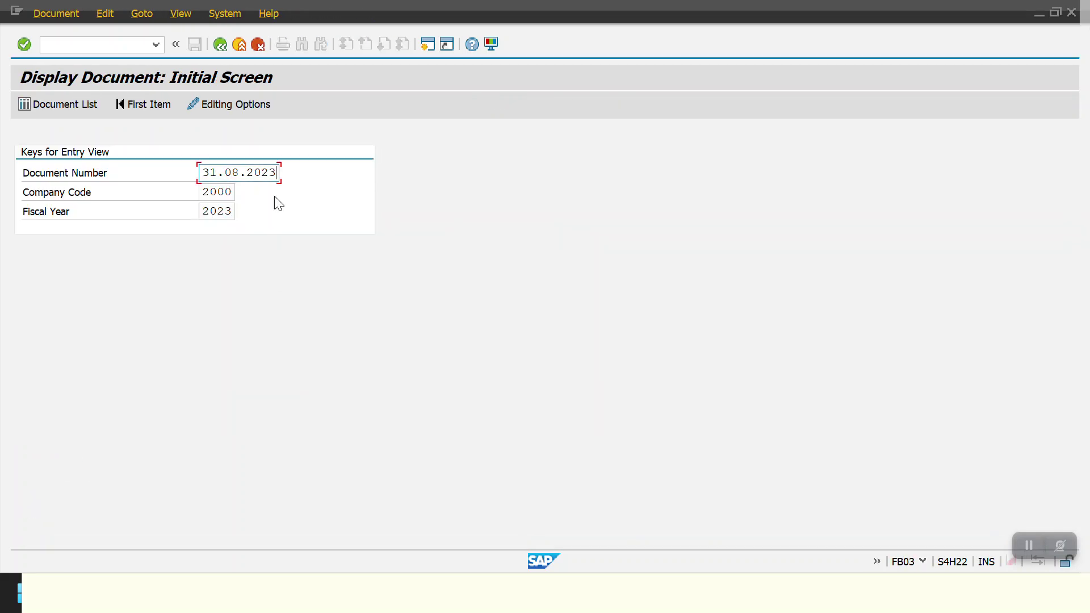
pyautogui.hotkey('shift', 'Home')
pyautogui.press('BackSpace')
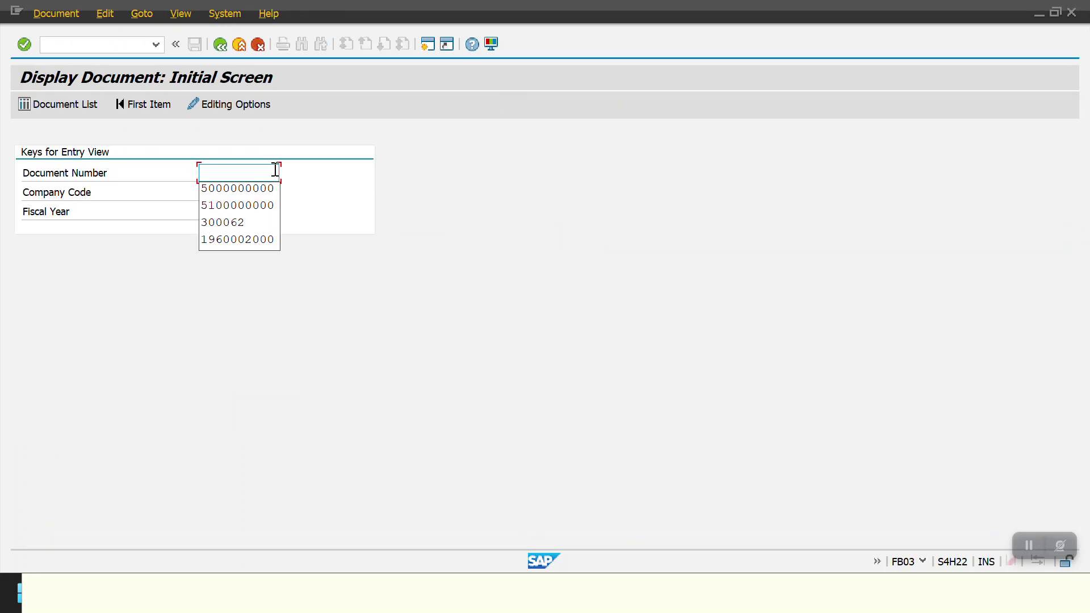
pyautogui.write('18')
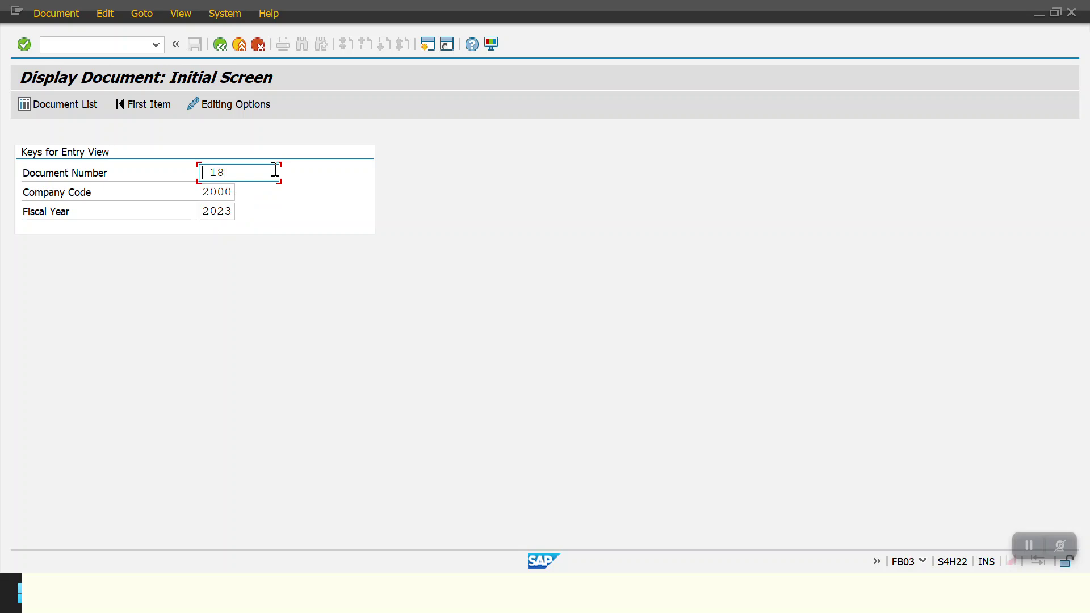
pyautogui.write('18')
pyautogui.press('Return')
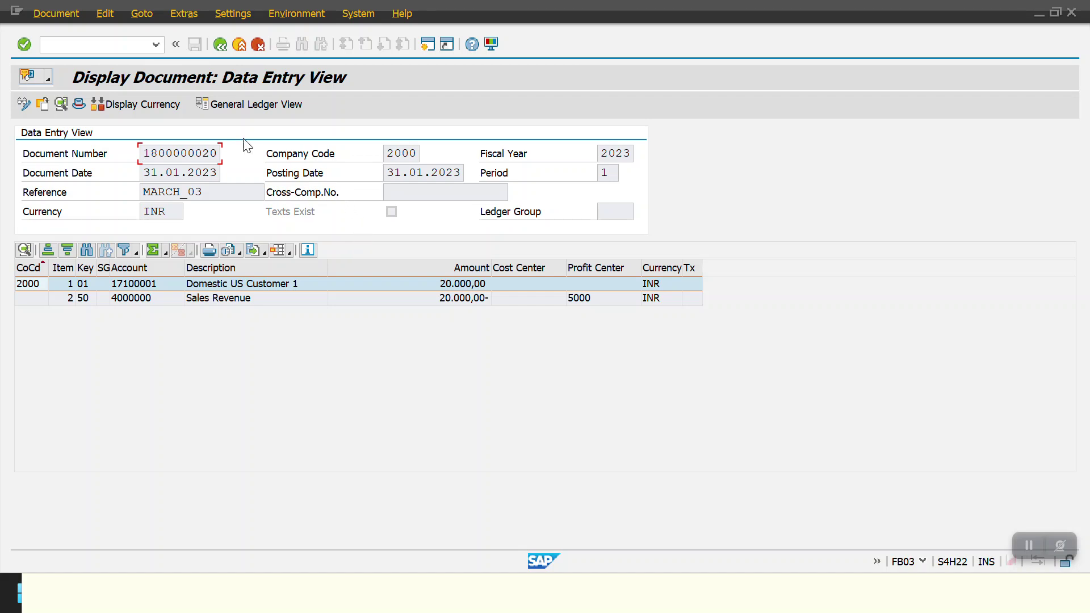
# Open the document's Accounts Receivables item from the General Ledger View and start creating a dispute case for it
pyautogui.click(231, 105)
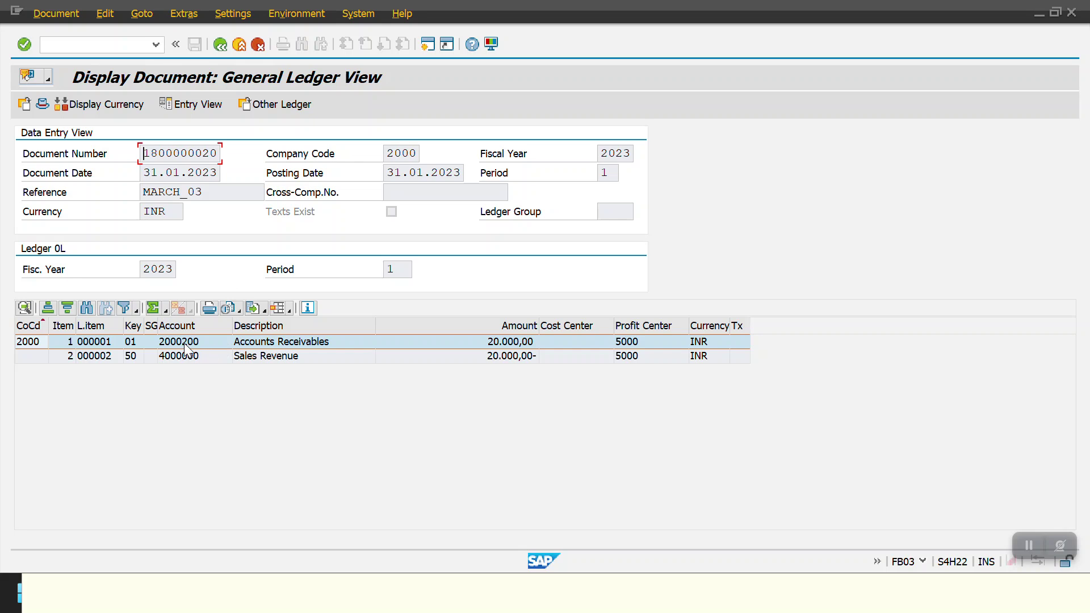
pyautogui.doubleClick(189, 342)
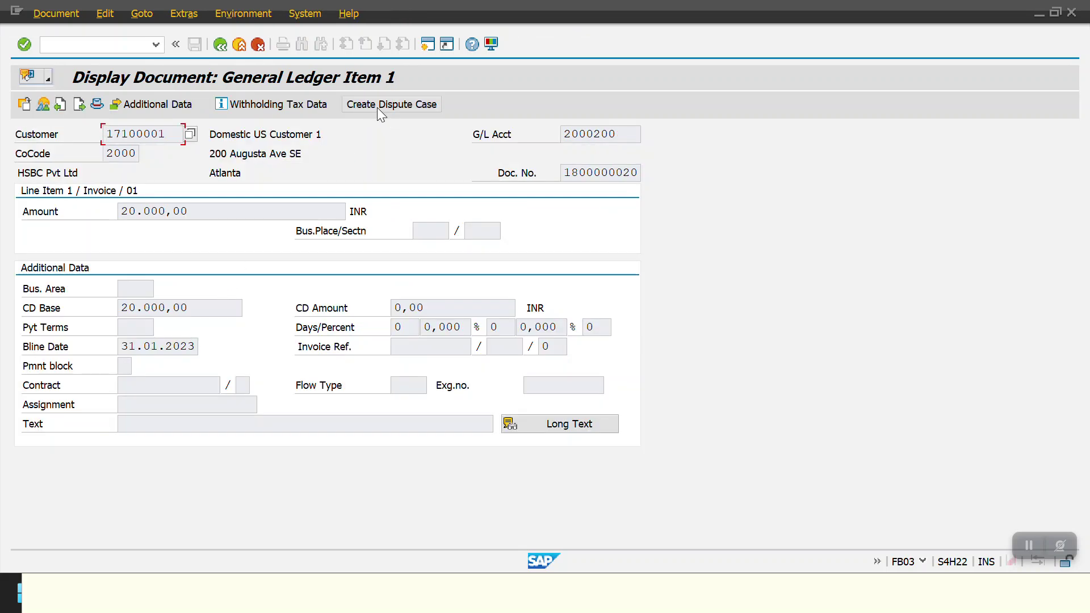
pyautogui.click(407, 106)
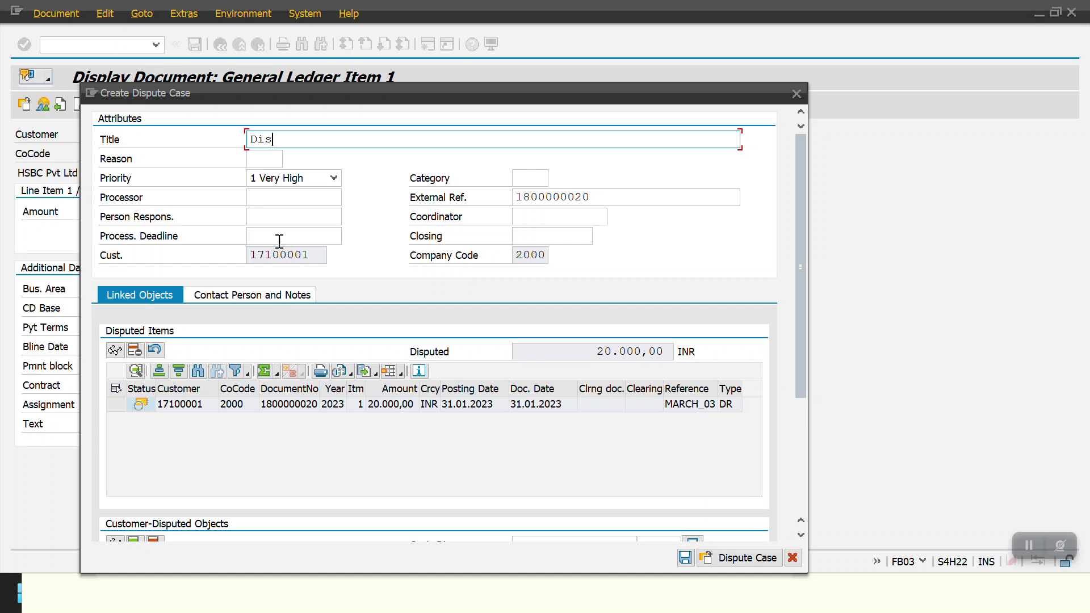
# Title the dispute case Damaged Goods, set reason 0001 and category 001, and assign the processor
pyautogui.write('aged Good')
pyautogui.click(263, 159)
pyautogui.write('0001')
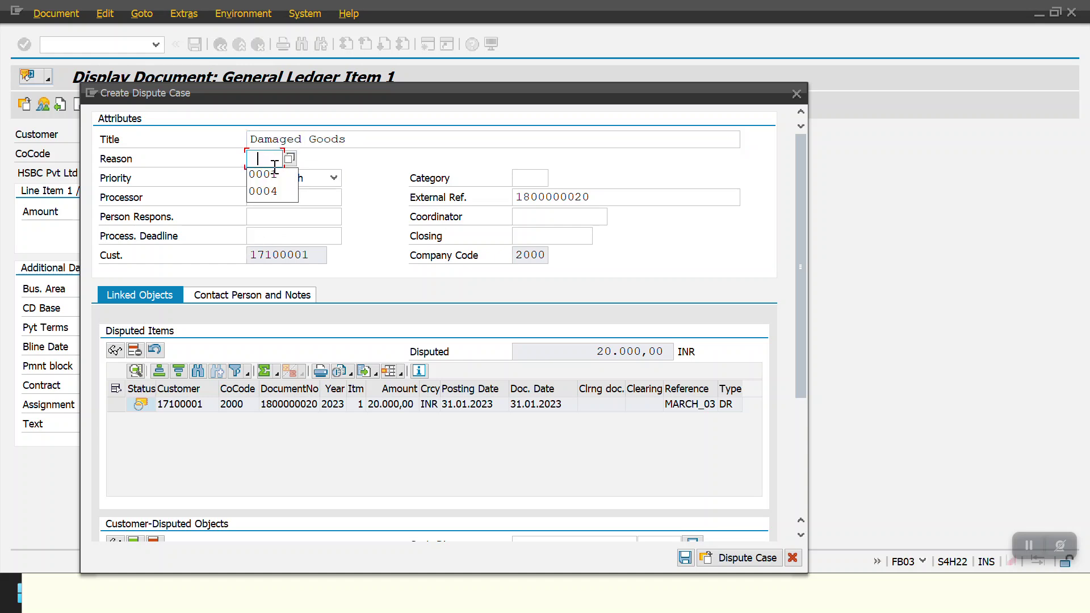
pyautogui.click(534, 177)
pyautogui.write('001')
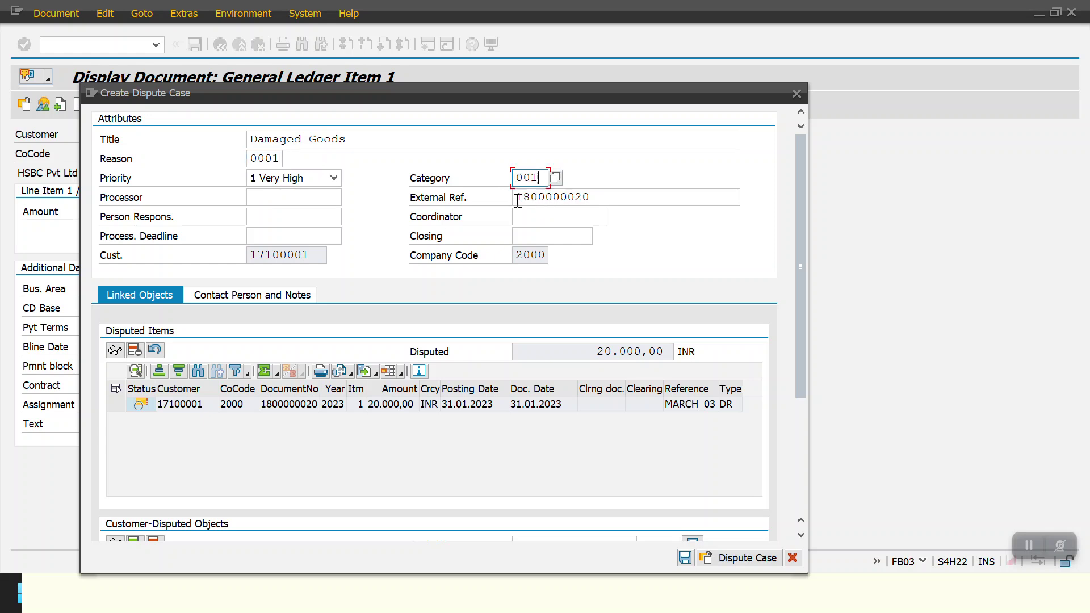
pyautogui.click(283, 193)
pyautogui.click(297, 211)
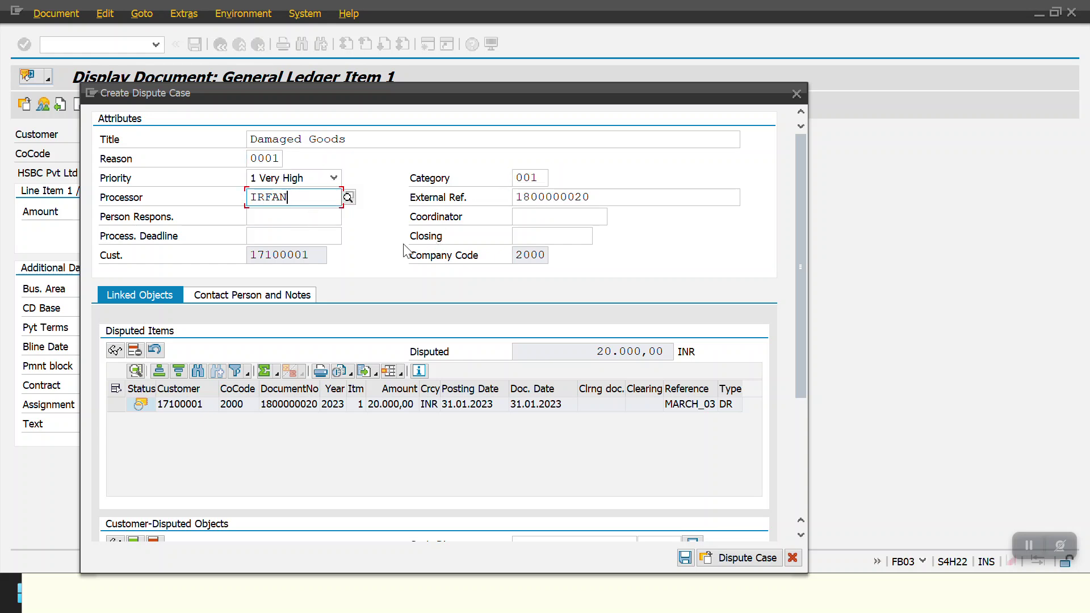
# Set the processing deadline and closing date to 31.08.2023 and save the dispute case
pyautogui.click(270, 235)
pyautogui.click(282, 252)
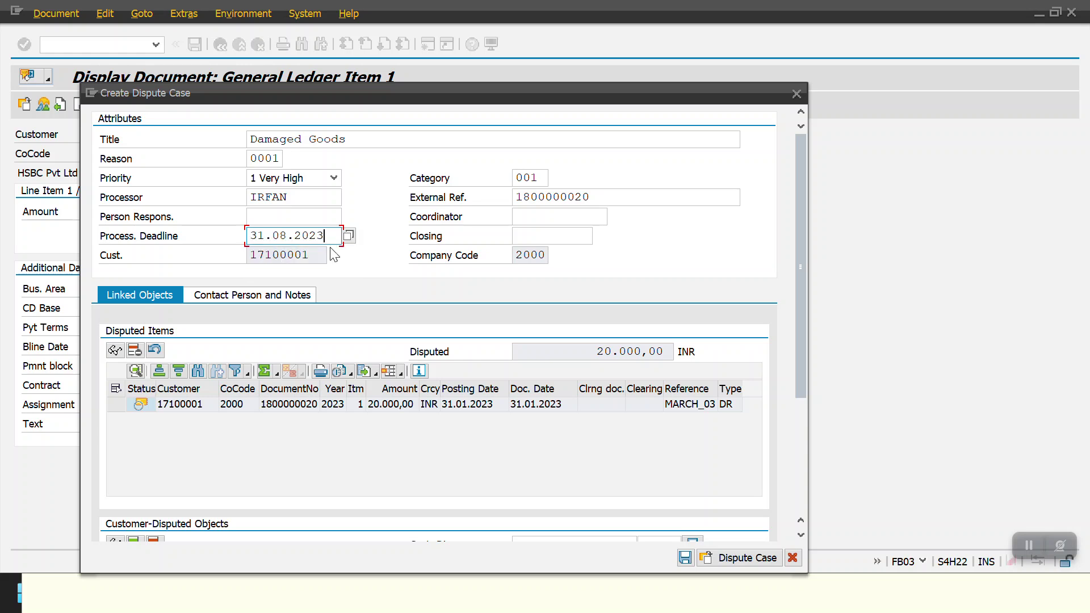
pyautogui.click(526, 240)
pyautogui.click(556, 255)
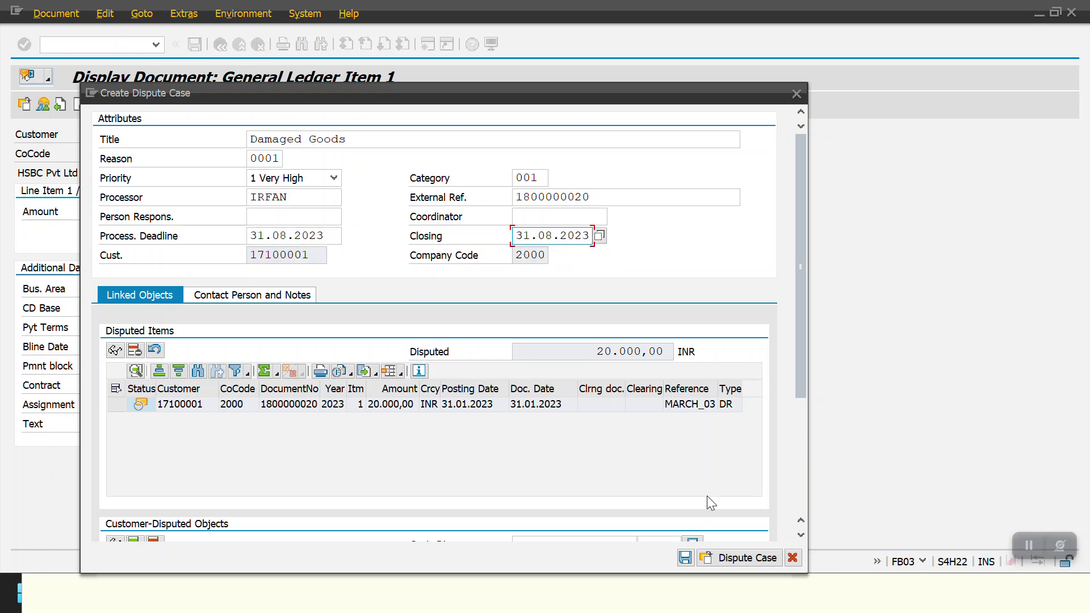
pyautogui.click(686, 558)
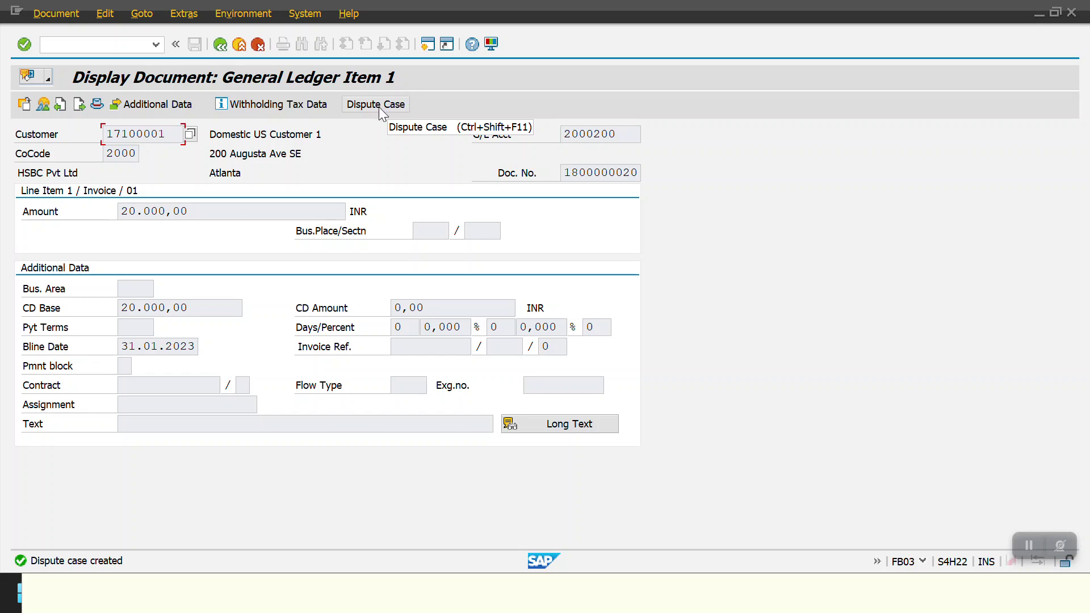
# Leave the document display and return to SAP Easy Access
pyautogui.click(224, 49)
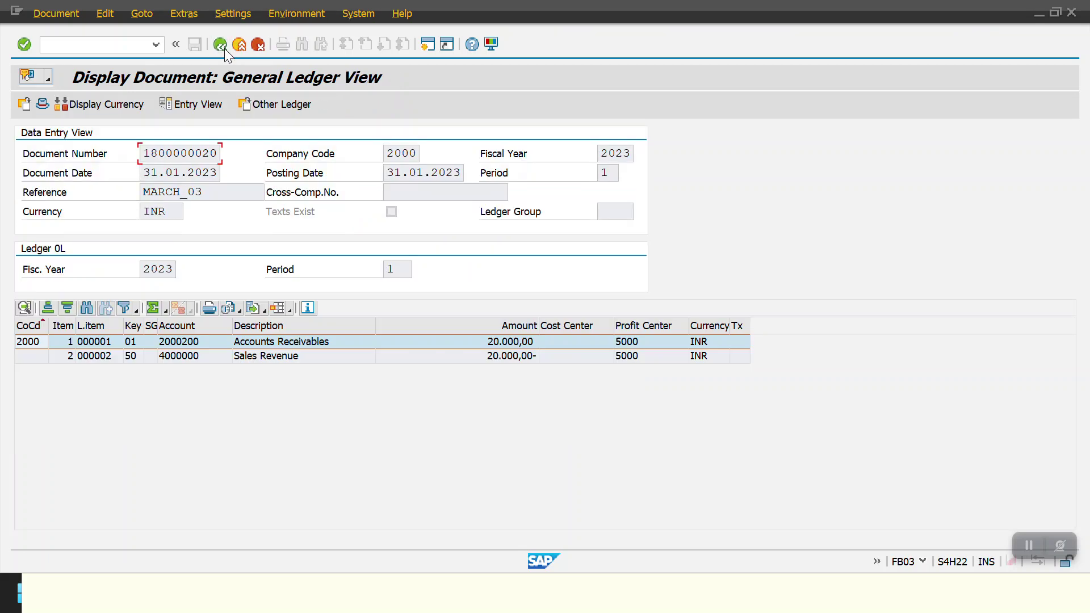
pyautogui.click(220, 44)
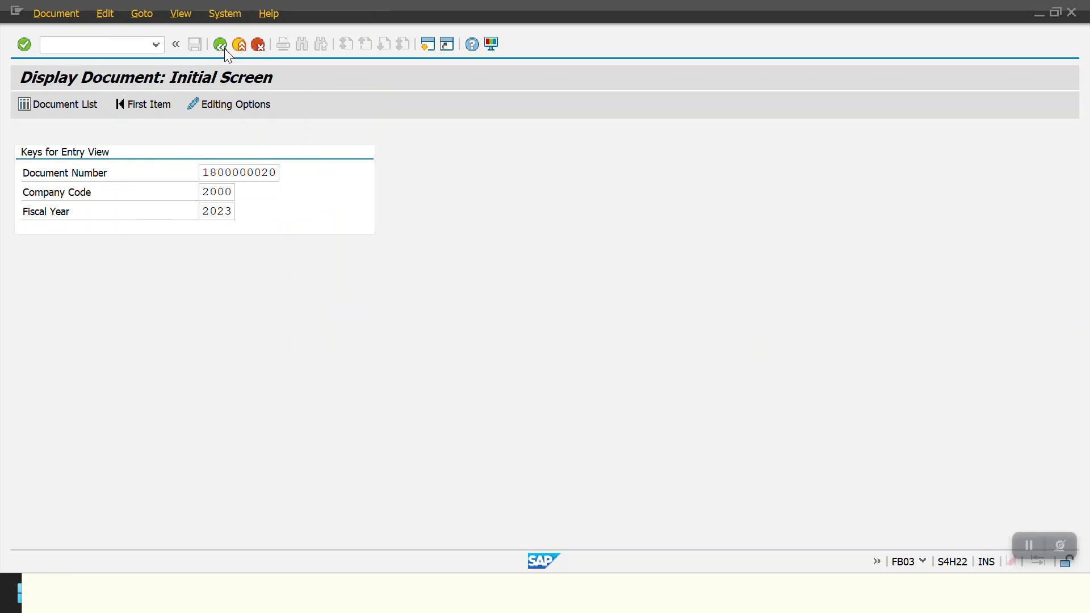
pyautogui.click(220, 44)
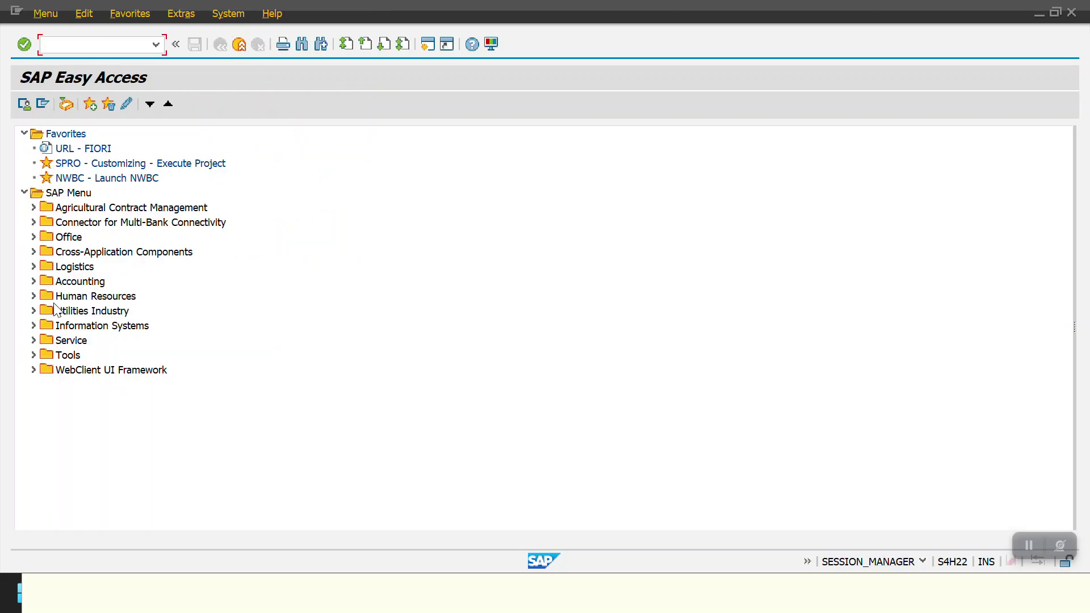
# Start FDM_AUTO_CREATE, Automatic Creation of Dispute Cases, from Dispute Management's Periodic Processing in Accounting
pyautogui.click(34, 281)
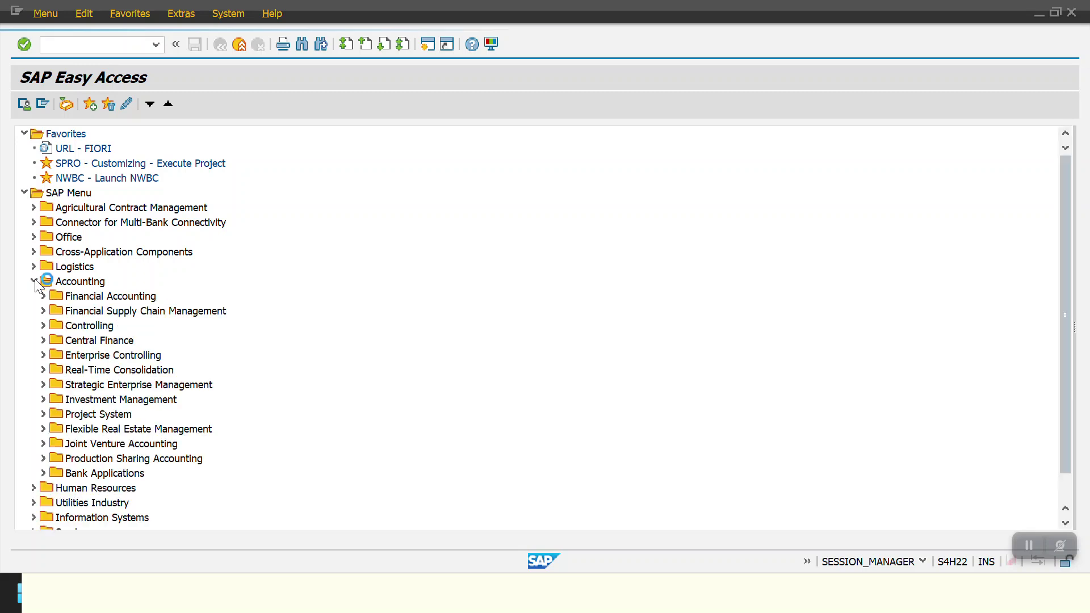
pyautogui.click(43, 312)
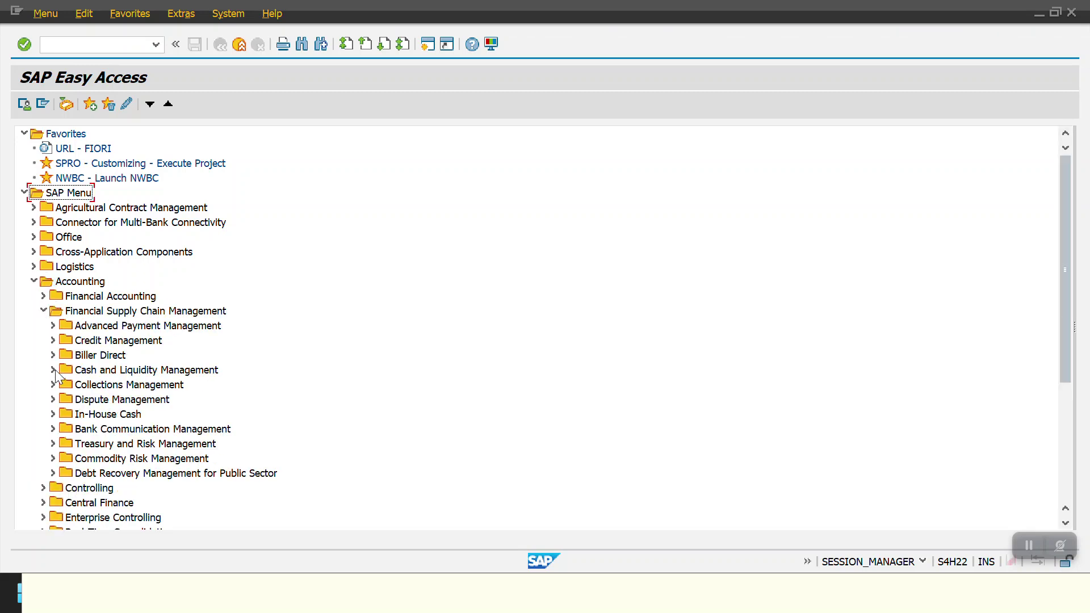
pyautogui.click(53, 399)
pyautogui.scroll(-3, 166, 392)
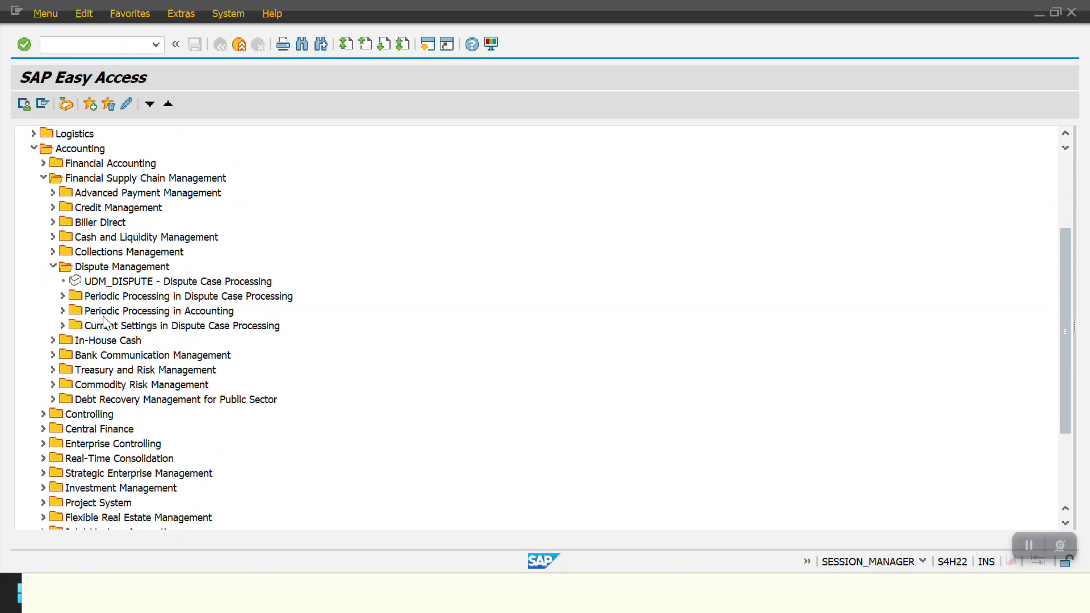
pyautogui.click(62, 310)
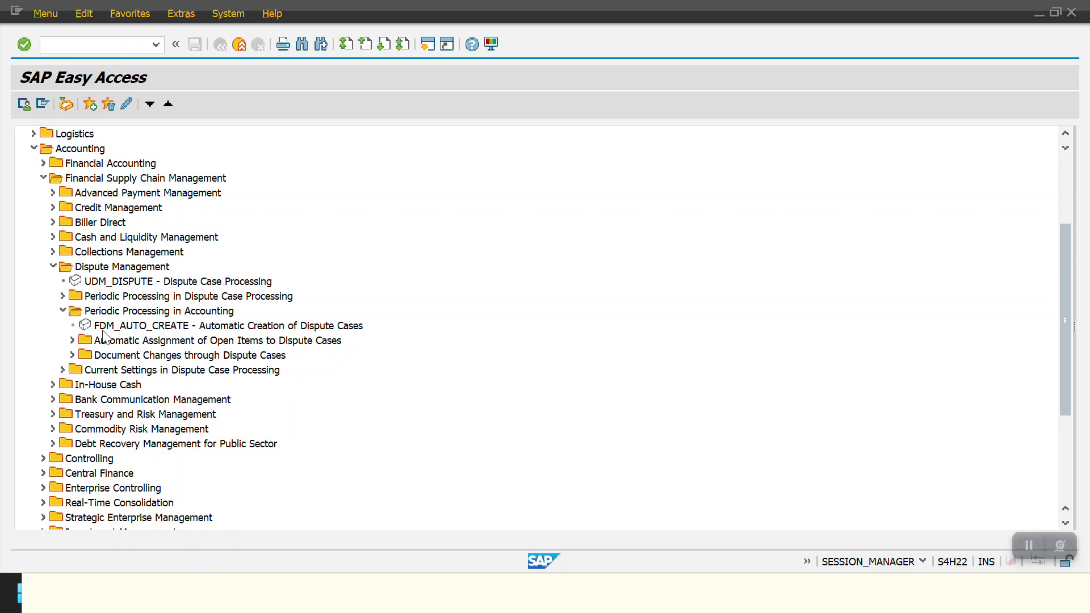
pyautogui.doubleClick(164, 326)
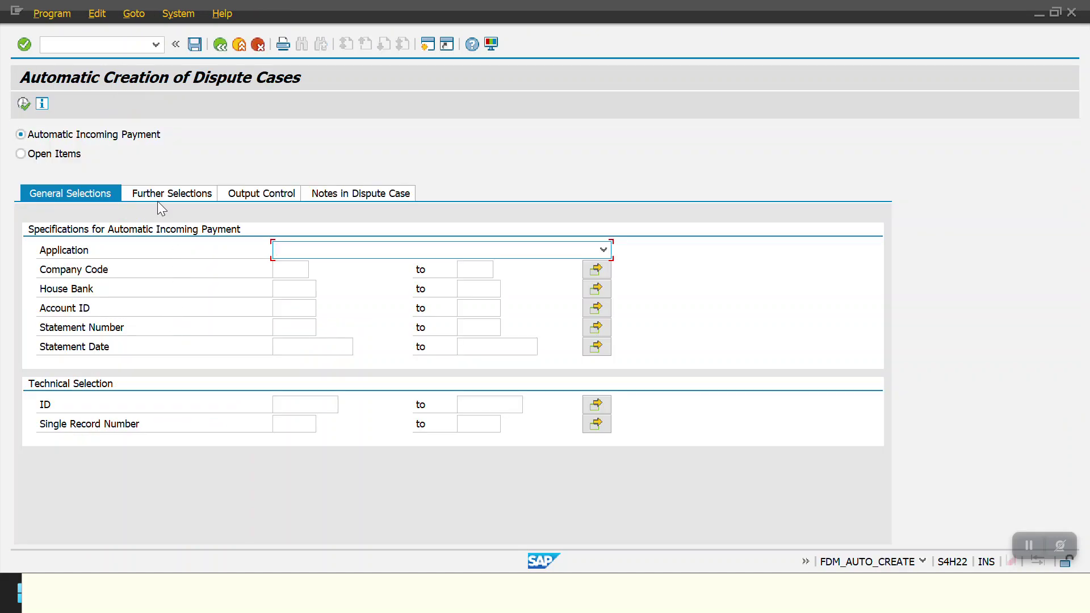
# Base the automatic dispute creation on open items, restricted to company code 2000 and document type DR
pyautogui.click(61, 155)
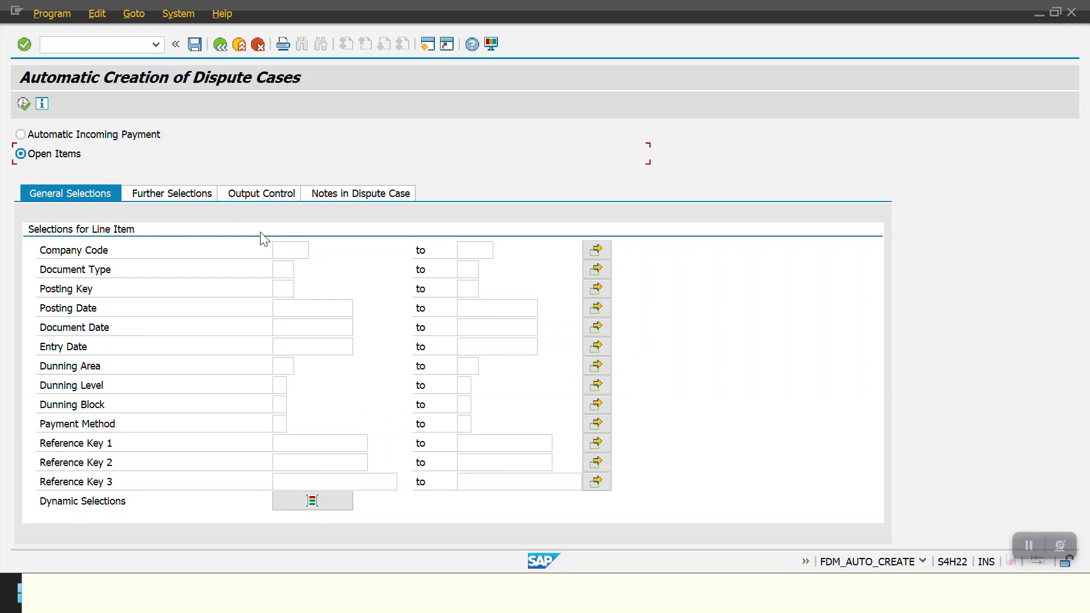
pyautogui.click(291, 255)
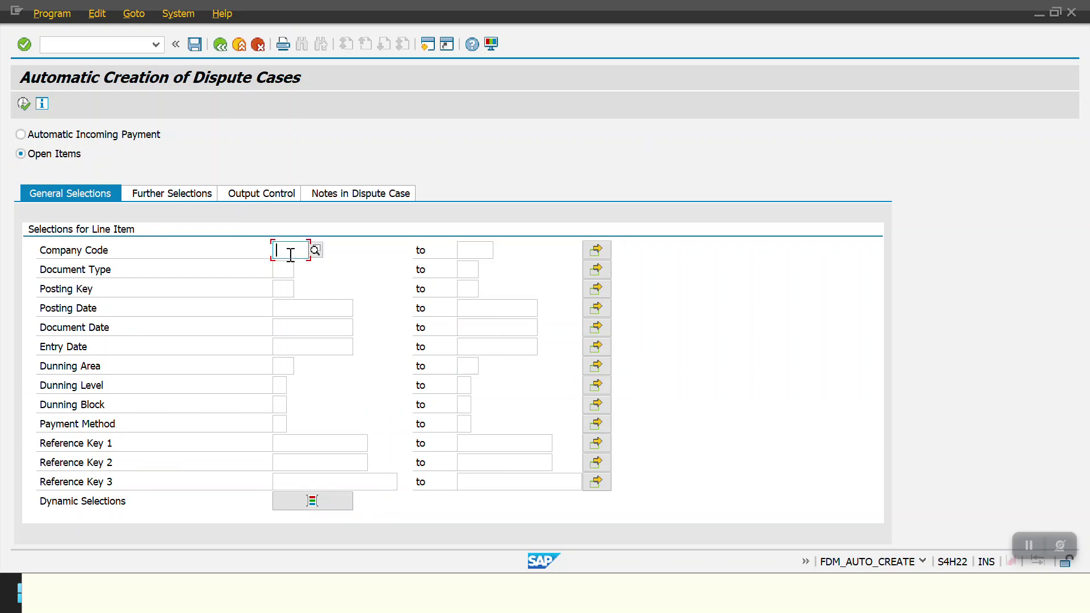
pyautogui.click(300, 269)
pyautogui.click(291, 267)
pyautogui.write('DR')
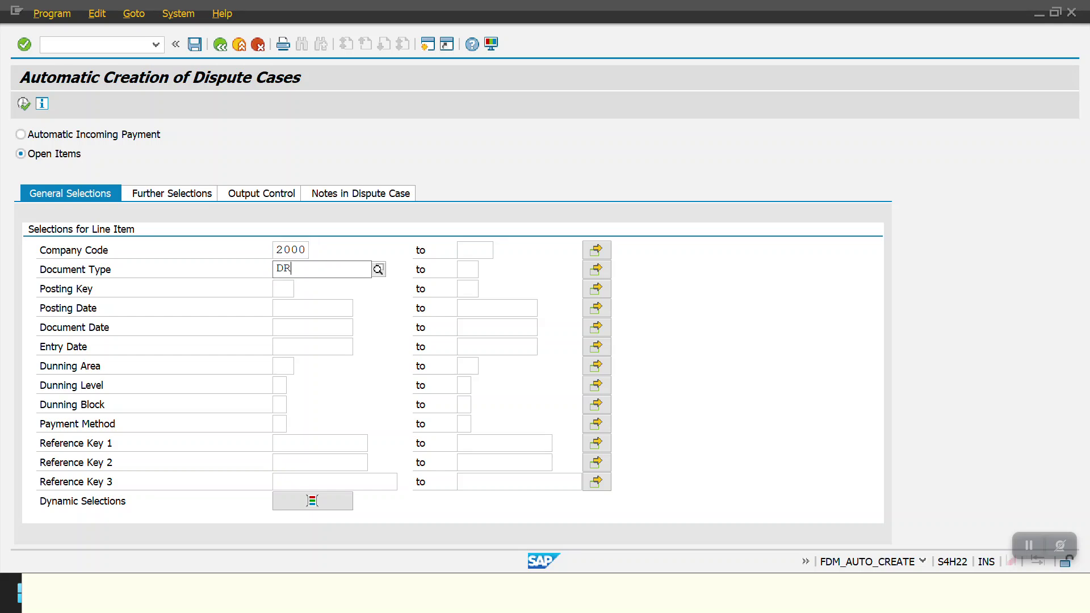
pyautogui.click(302, 301)
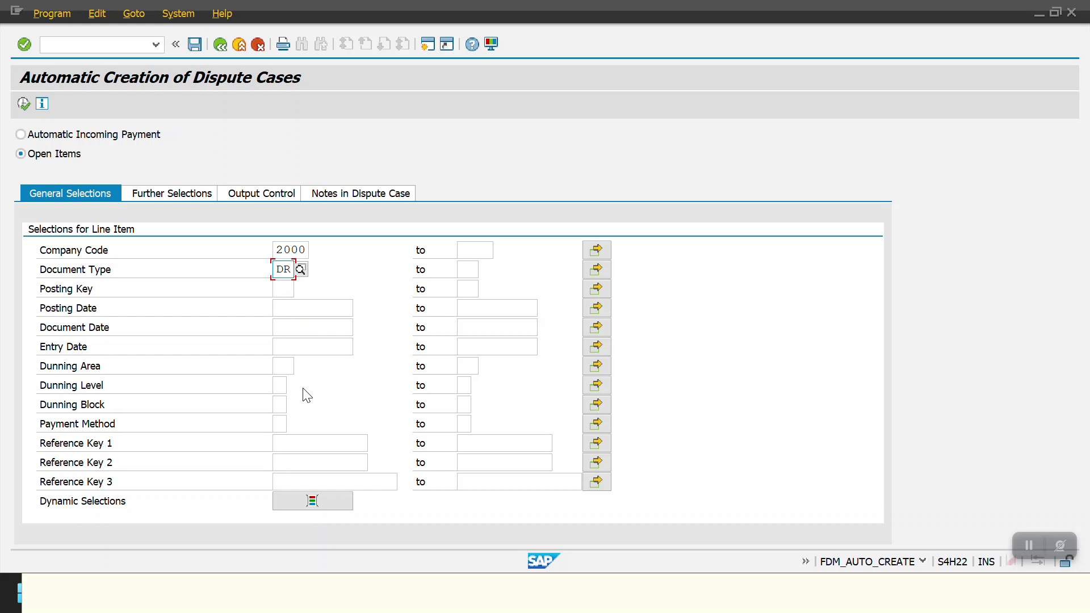
# Examine the two open DR items dated 31.03.2023 in the FBL5N list to choose documents for the Document Number selection
pyautogui.click(161, 196)
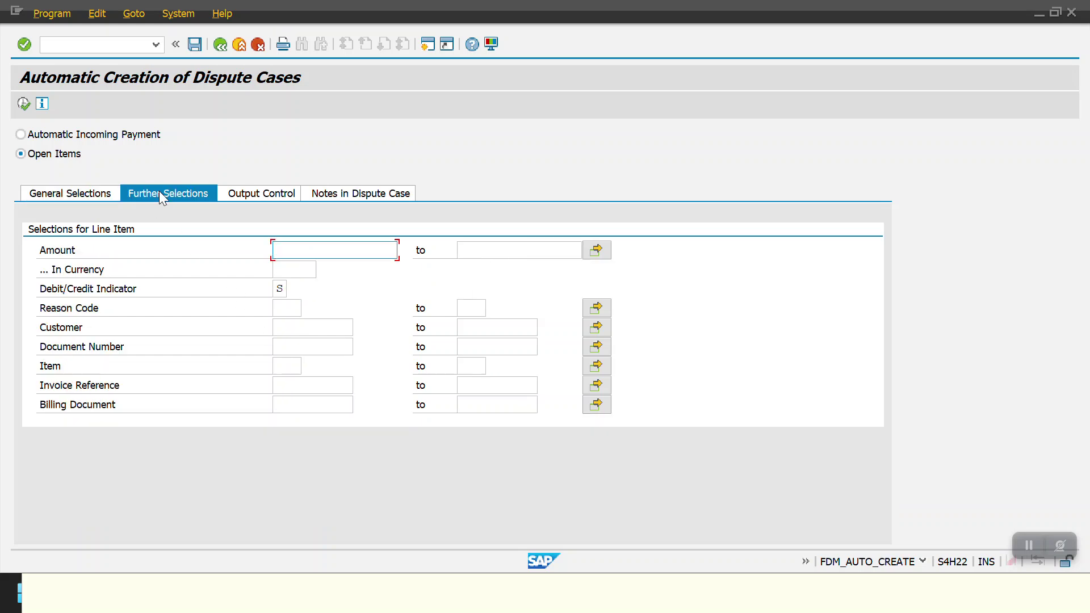
pyautogui.click(304, 347)
pyautogui.hotkey('alt', 'Tab')
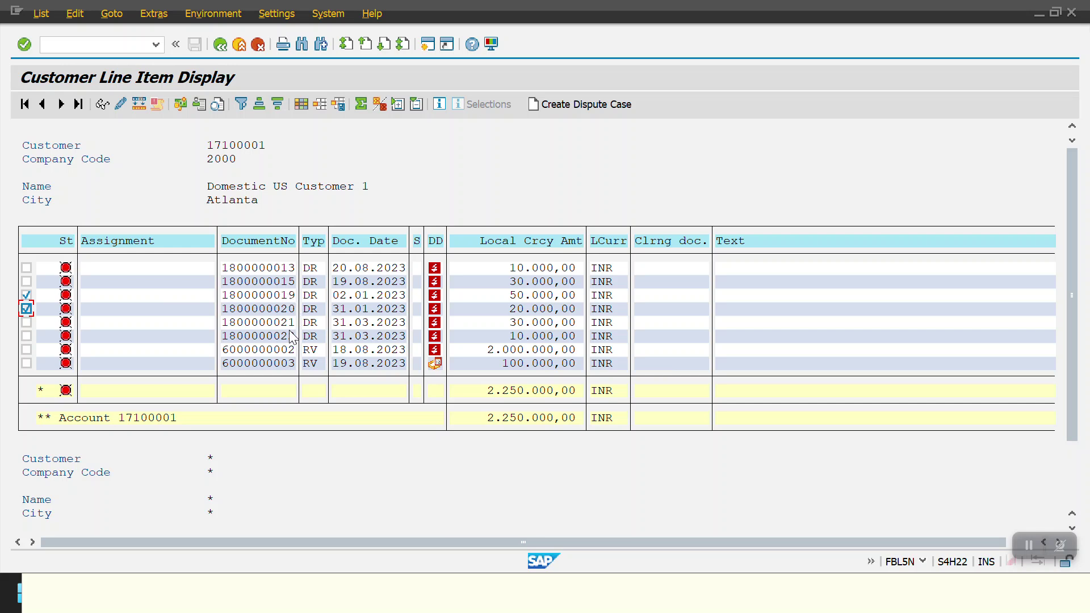
pyautogui.doubleClick(264, 323)
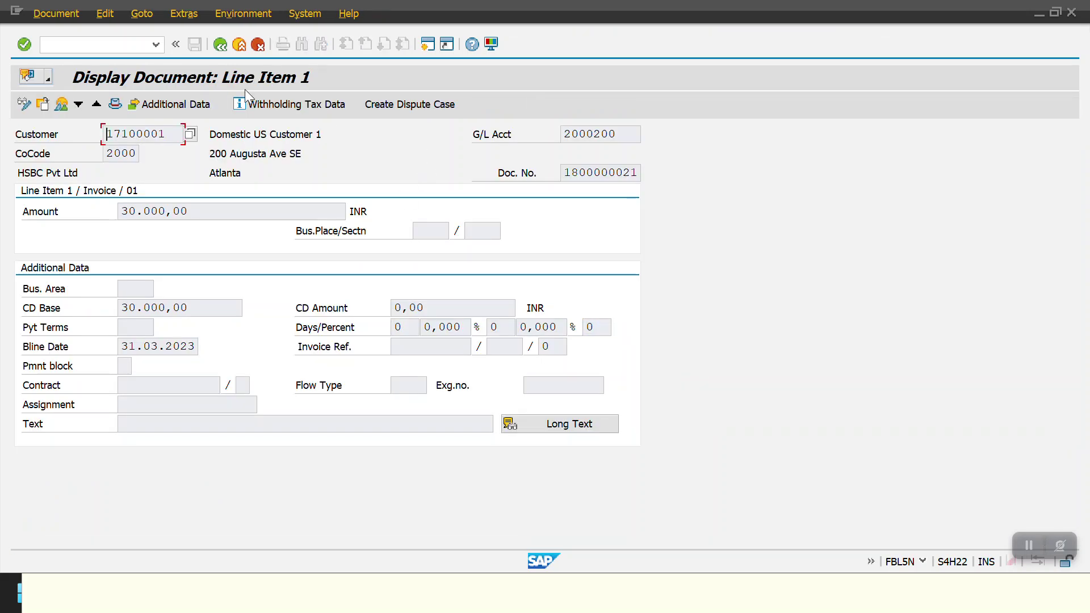
pyautogui.click(221, 44)
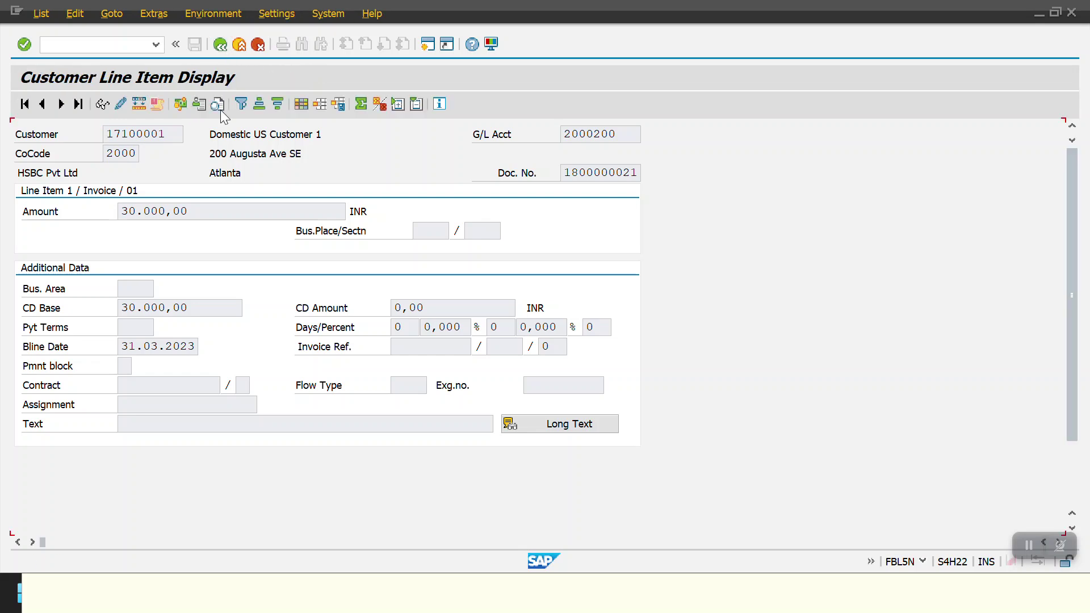
pyautogui.doubleClick(260, 337)
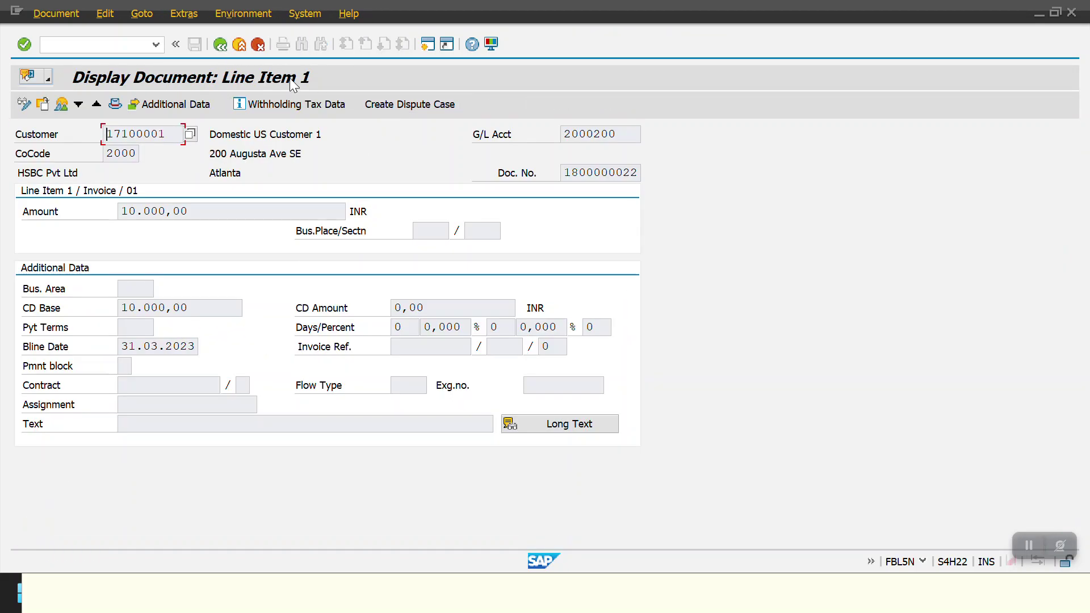
pyautogui.click(218, 45)
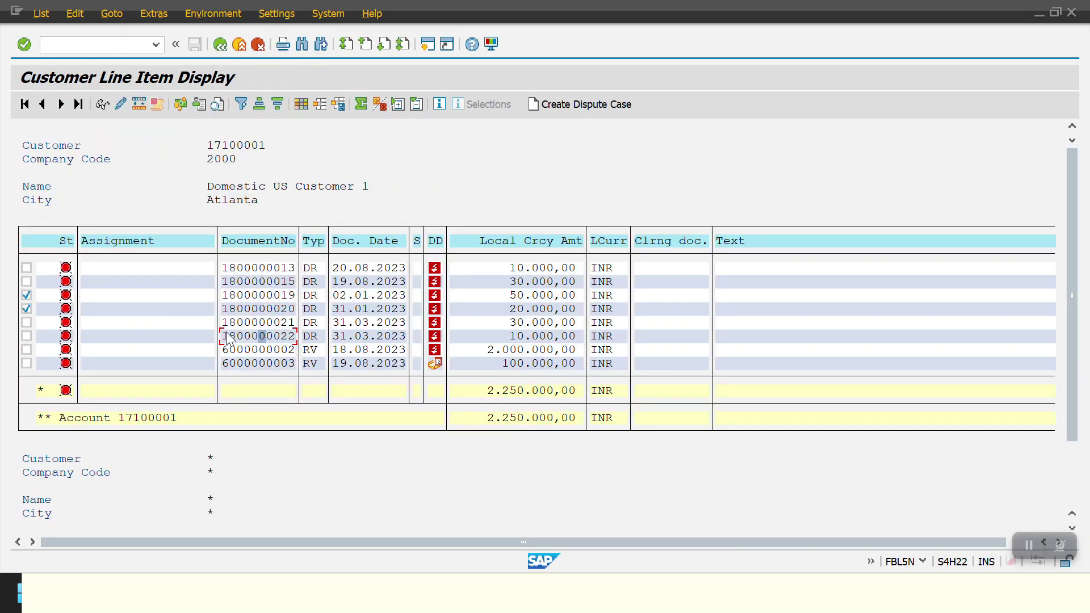
# Copy the document numbers of the two 31.03.2023 items and open the multiple selection for Document Number in FDM_AUTO_CREATE
pyautogui.click(239, 322)
pyautogui.moveTo(221, 322); pyautogui.dragTo(301, 337)
pyautogui.hotkey('ctrl', 'c')
pyautogui.hotkey('alt', 'Tab')
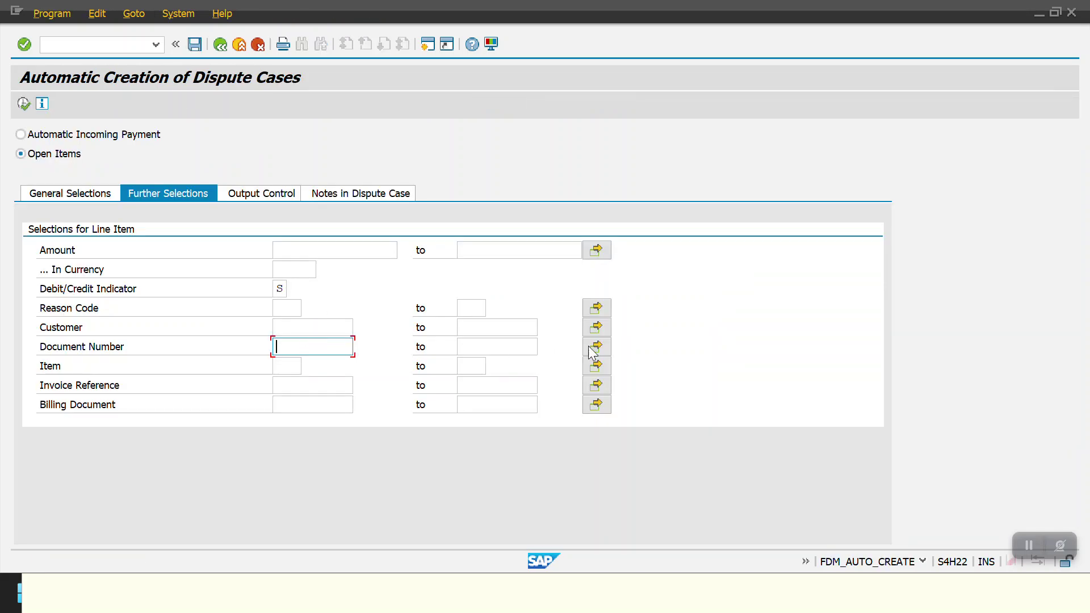
pyautogui.click(597, 346)
pyautogui.hotkey('ctrl', 'v')
pyautogui.hotkey('shift', 'Home')
pyautogui.press('BackSpace')
pyautogui.write('18000000')
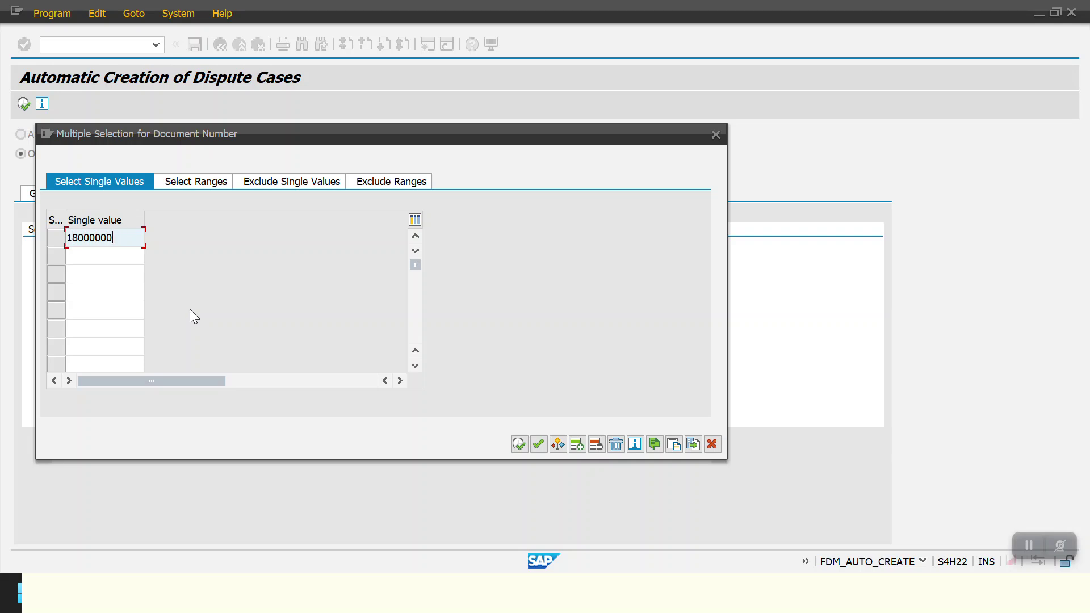
pyautogui.press('BackSpace')
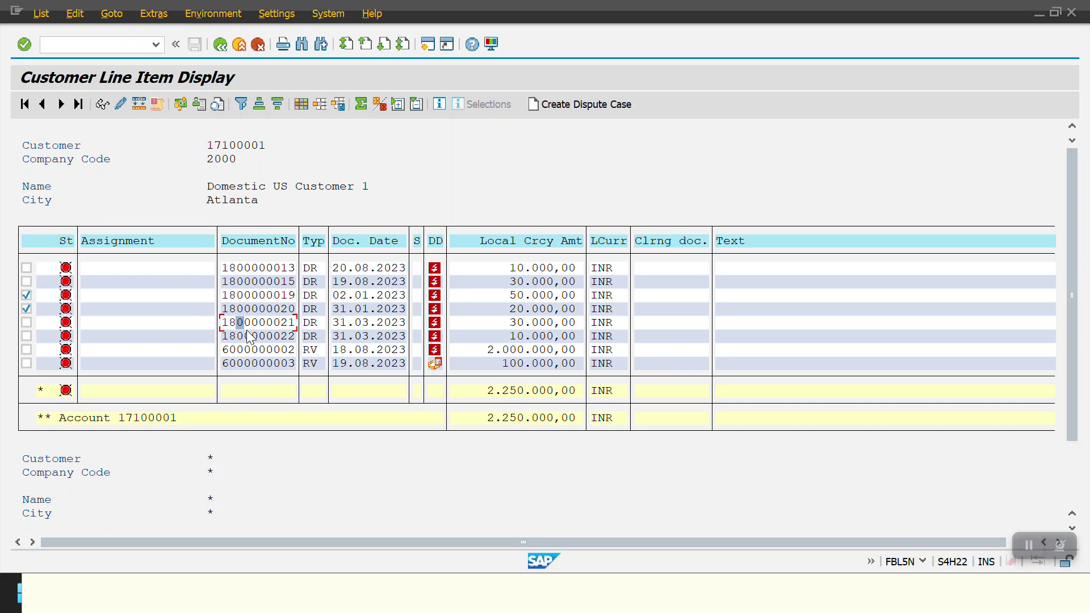
pyautogui.moveTo(221, 321); pyautogui.dragTo(293, 322)
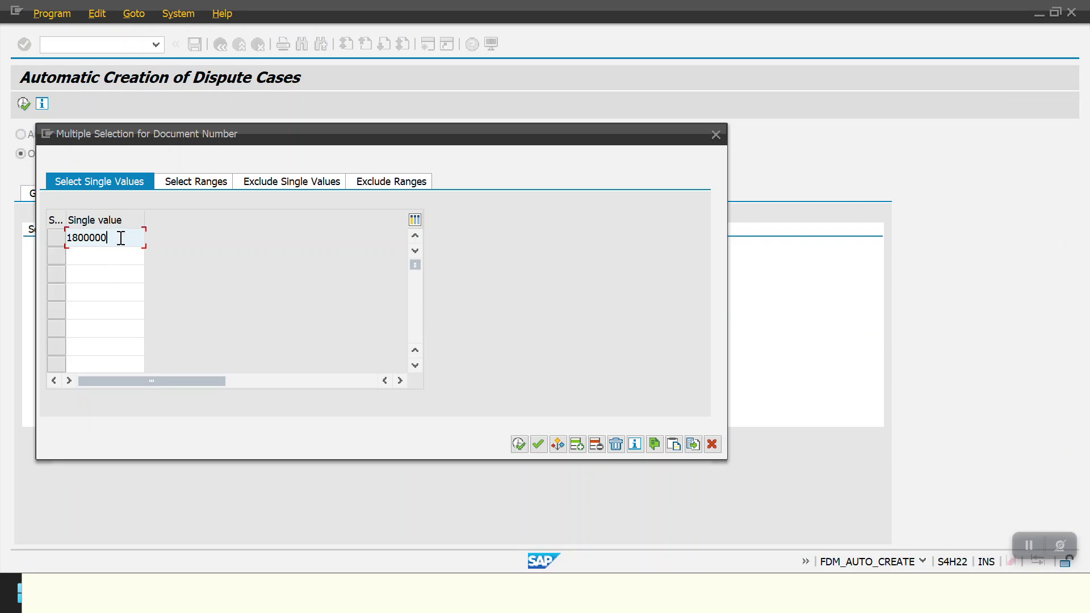
pyautogui.moveTo(121, 238); pyautogui.dragTo(63, 238)
pyautogui.hotkey('ctrl', 'v')
pyautogui.press('BackSpace')
pyautogui.press('BackSpace')
pyautogui.press('BackSpace')
pyautogui.press('BackSpace')
pyautogui.press('BackSpace')
pyautogui.press('BackSpace')
pyautogui.press('BackSpace')
pyautogui.press('BackSpace')
pyautogui.press('BackSpace')
pyautogui.press('BackSpace')
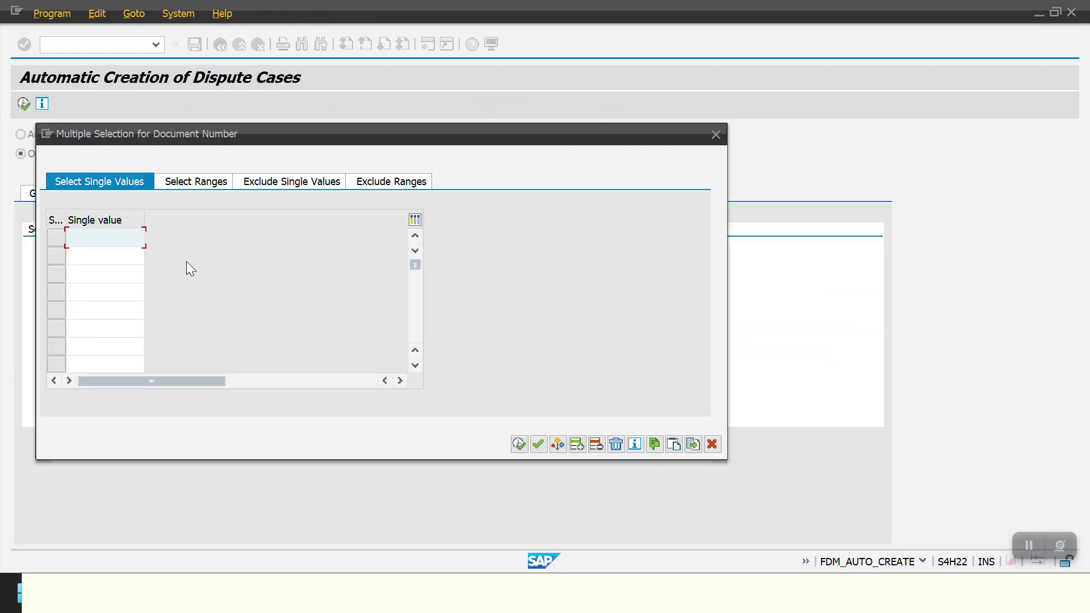
pyautogui.write('1')
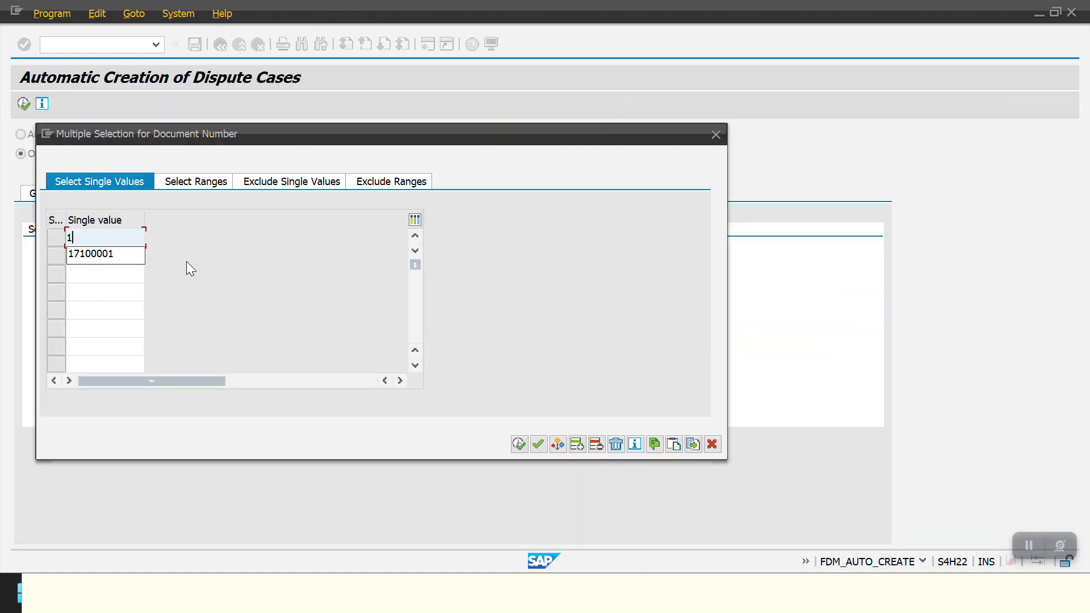
pyautogui.write('800000')
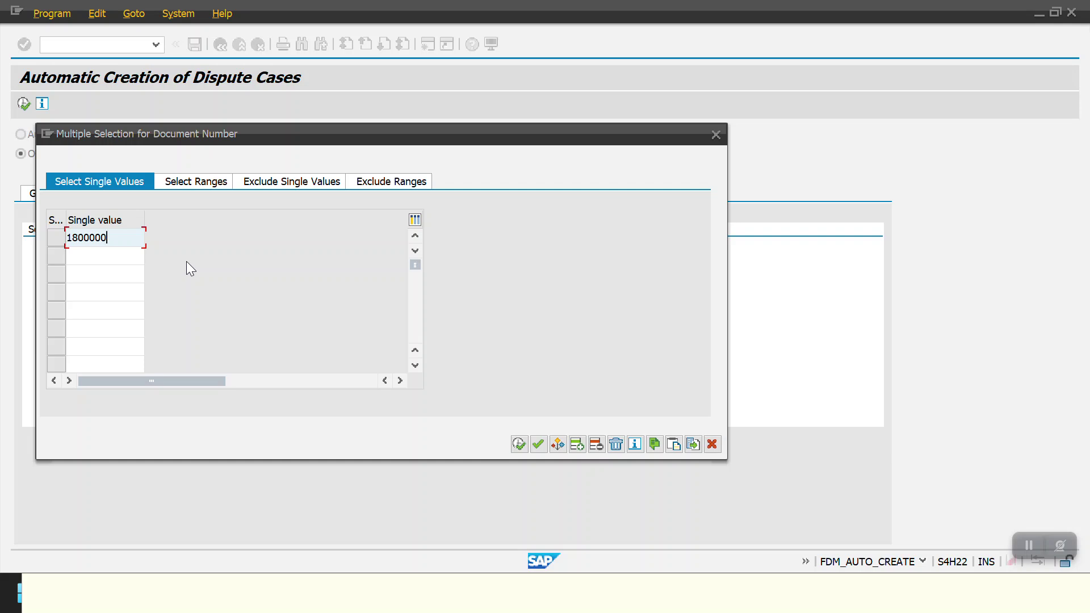
pyautogui.write('021')
pyautogui.click(128, 258)
pyautogui.hotkey('ctrl', 'v')
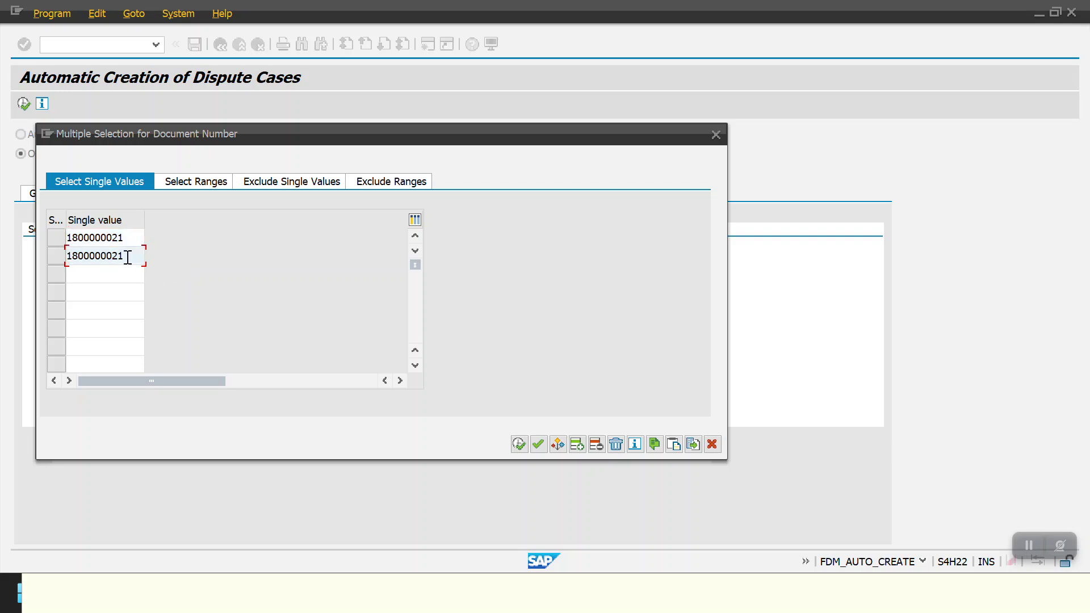
pyautogui.click(518, 444)
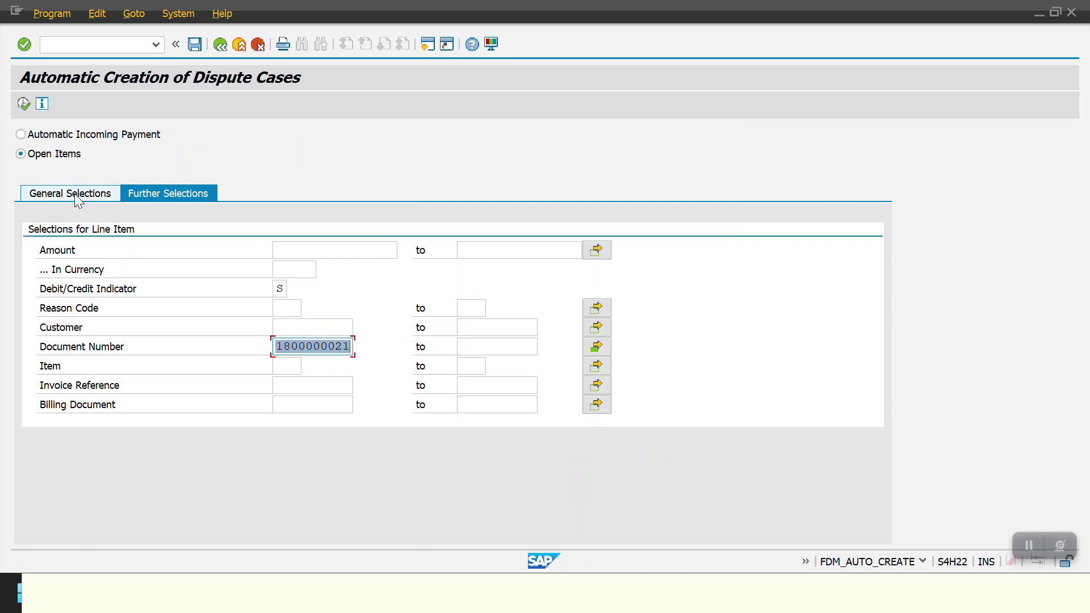
# Review the selections, execute the automatic dispute case creation as a test run, and return from its log
pyautogui.click(76, 194)
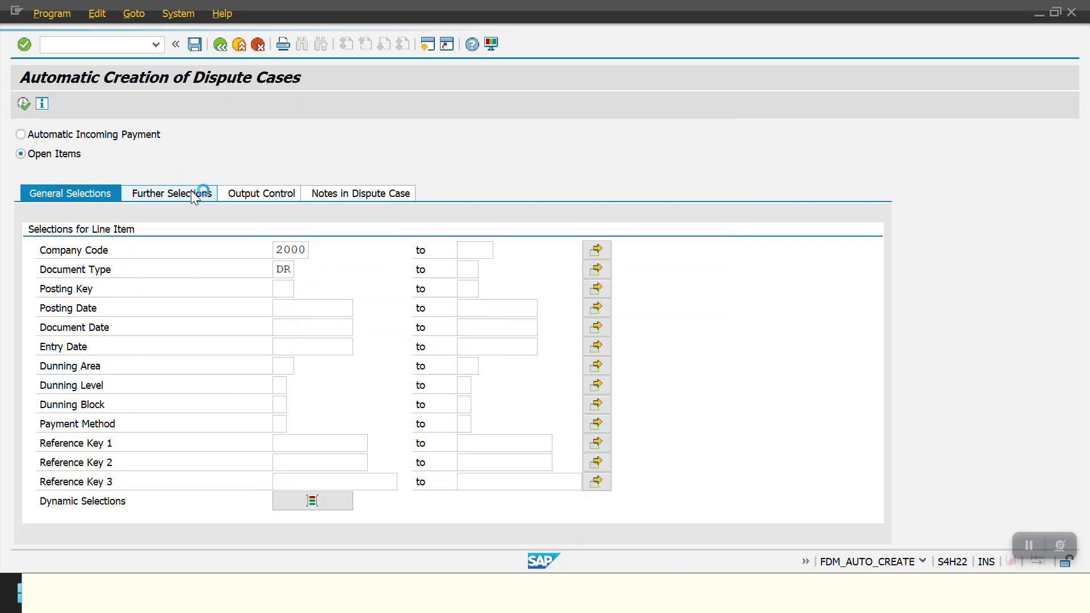
pyautogui.click(191, 193)
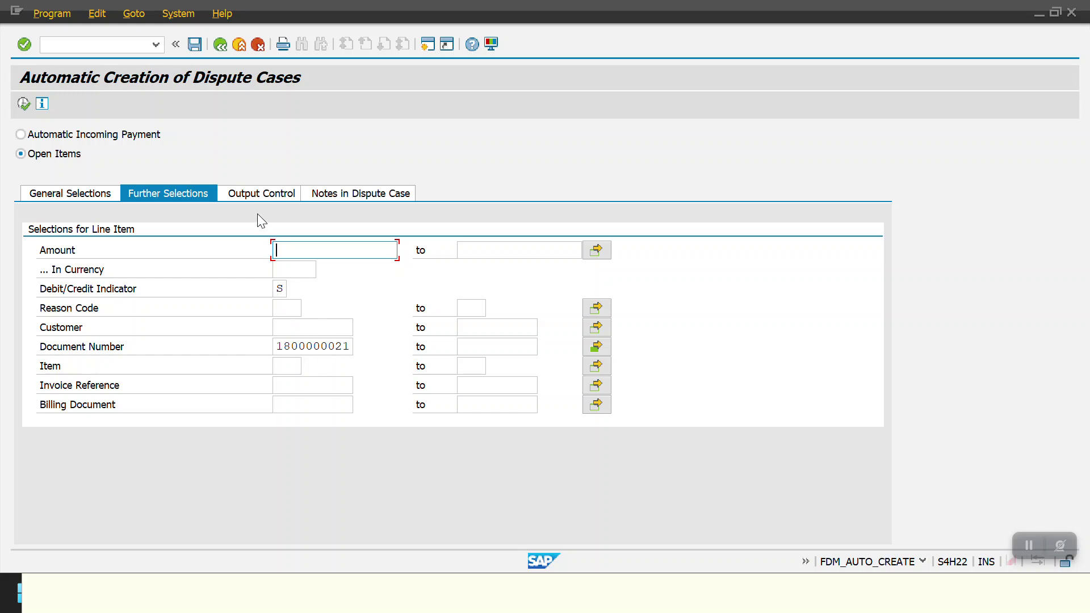
pyautogui.click(256, 193)
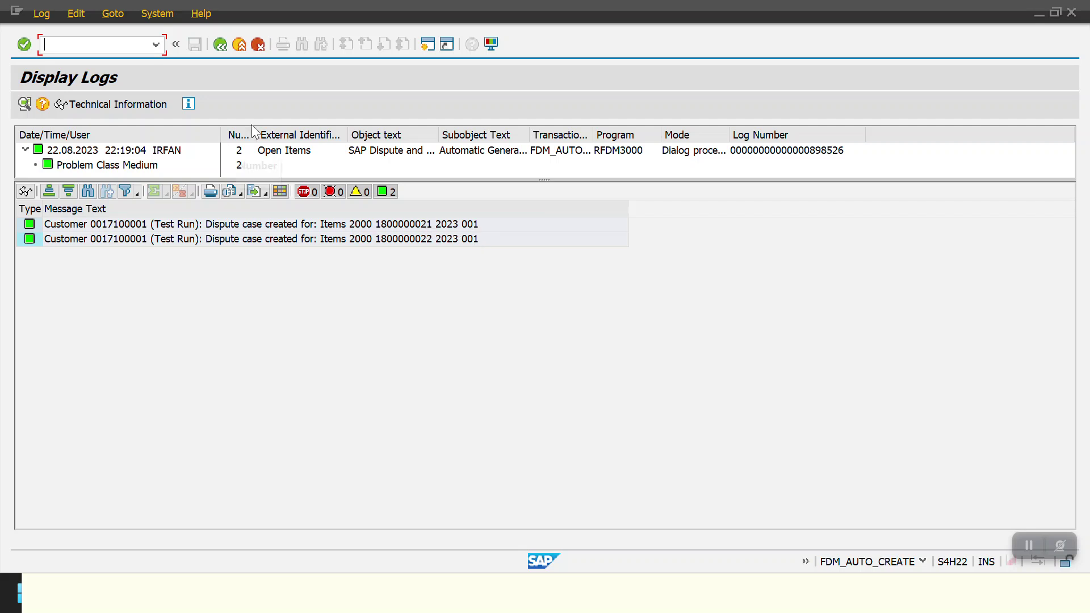
pyautogui.click(221, 44)
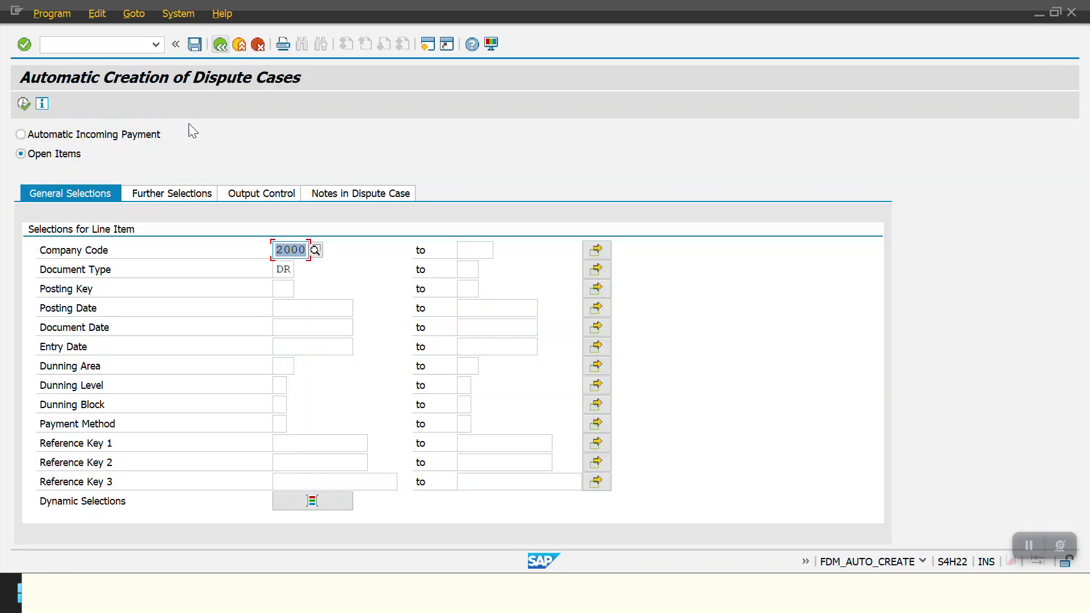
# Turn off Test Run in the output control settings and execute the automatic creation of dispute cases
pyautogui.click(265, 193)
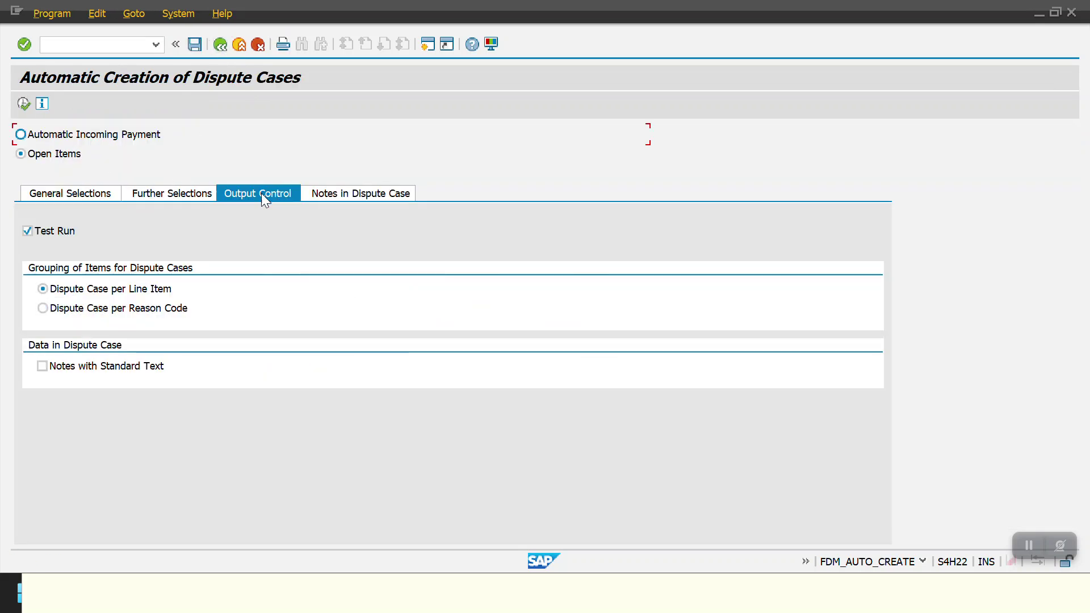
pyautogui.click(53, 231)
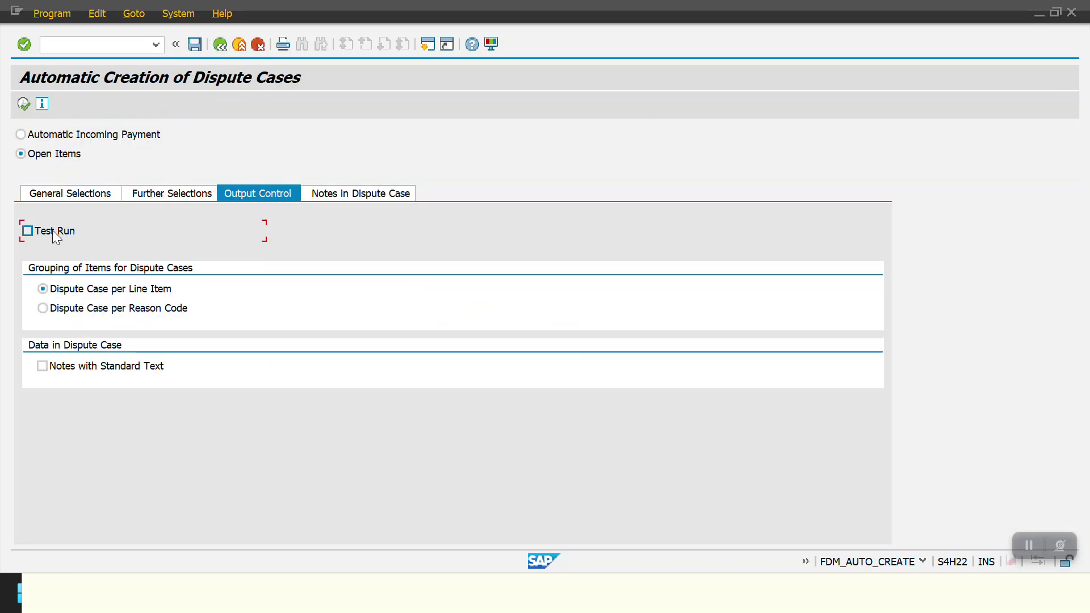
pyautogui.click(22, 103)
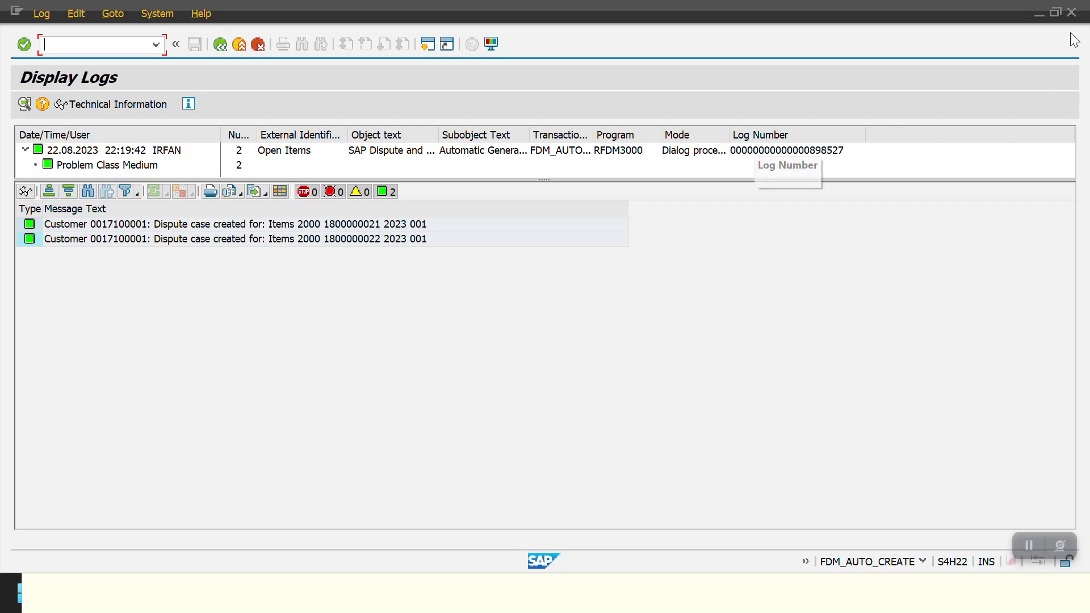
pyautogui.click(1045, 16)
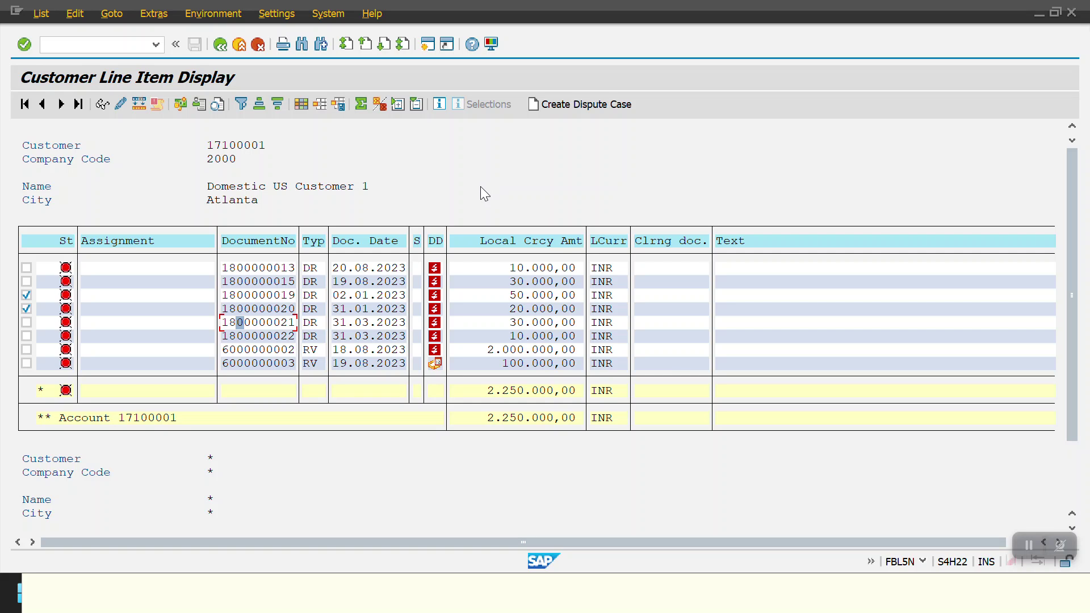
pyautogui.click(41, 13)
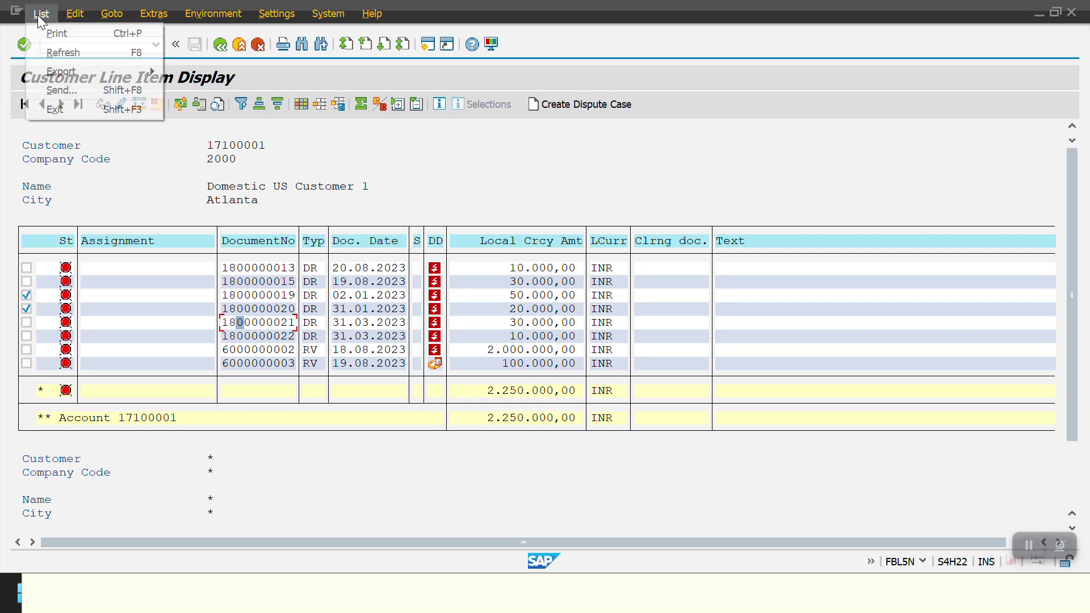
pyautogui.click(55, 51)
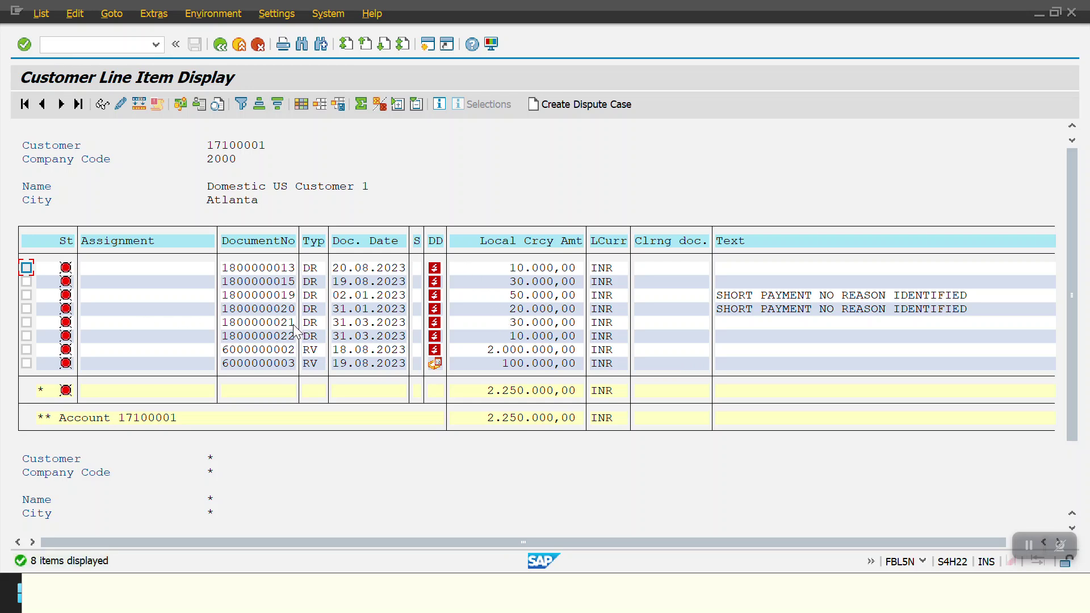
pyautogui.doubleClick(255, 322)
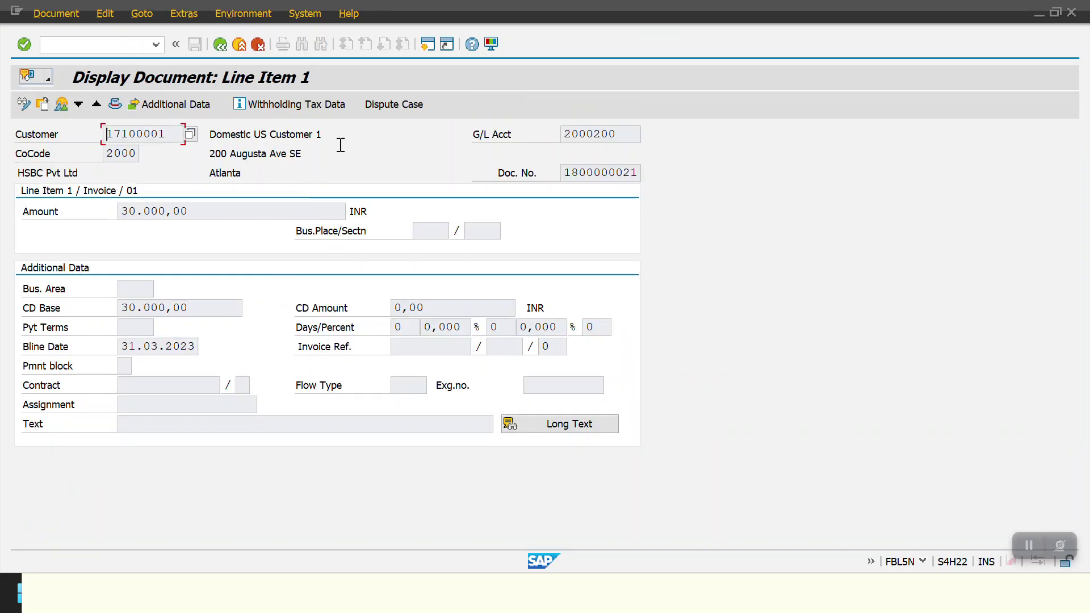
pyautogui.click(387, 105)
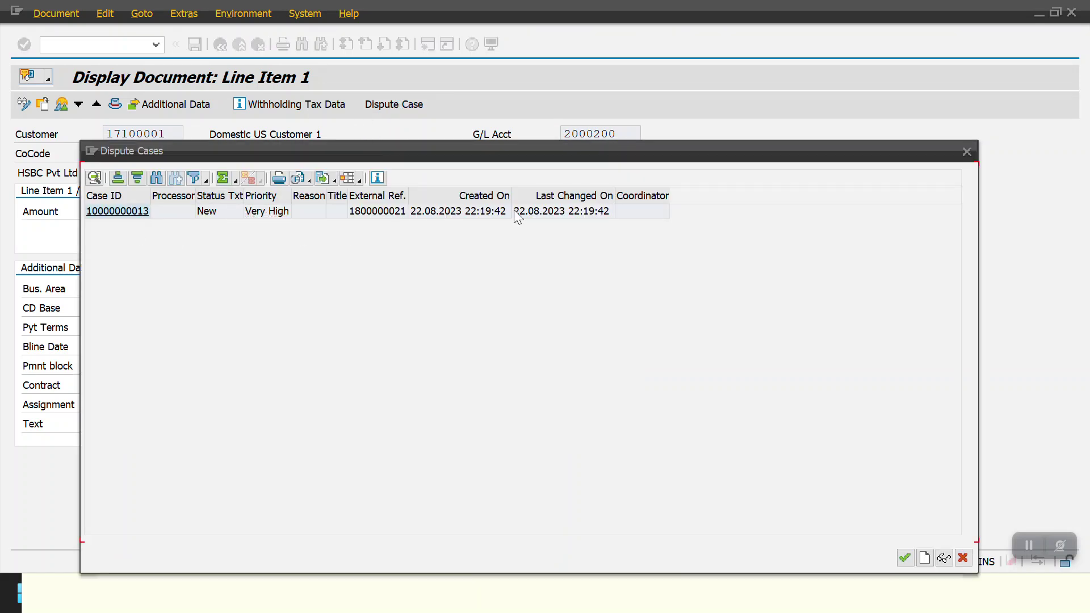
pyautogui.click(967, 151)
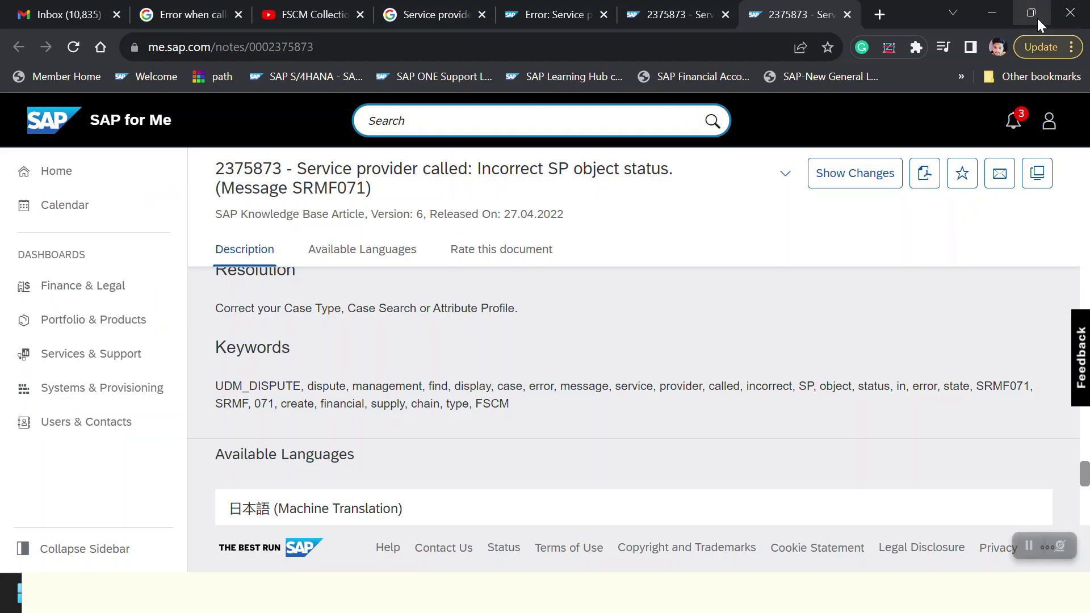
# Put the browser window away and close the Performance Assistant in the SAP Dispute Management session
pyautogui.click(1037, 19)
pyautogui.click(995, 13)
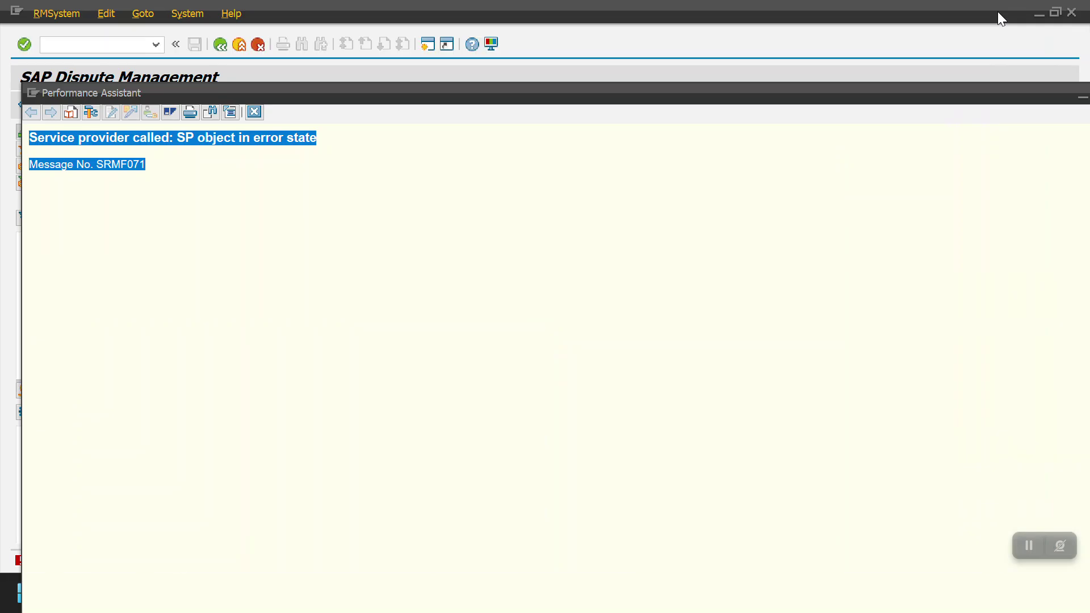
pyautogui.doubleClick(969, 100)
pyautogui.click(834, 89)
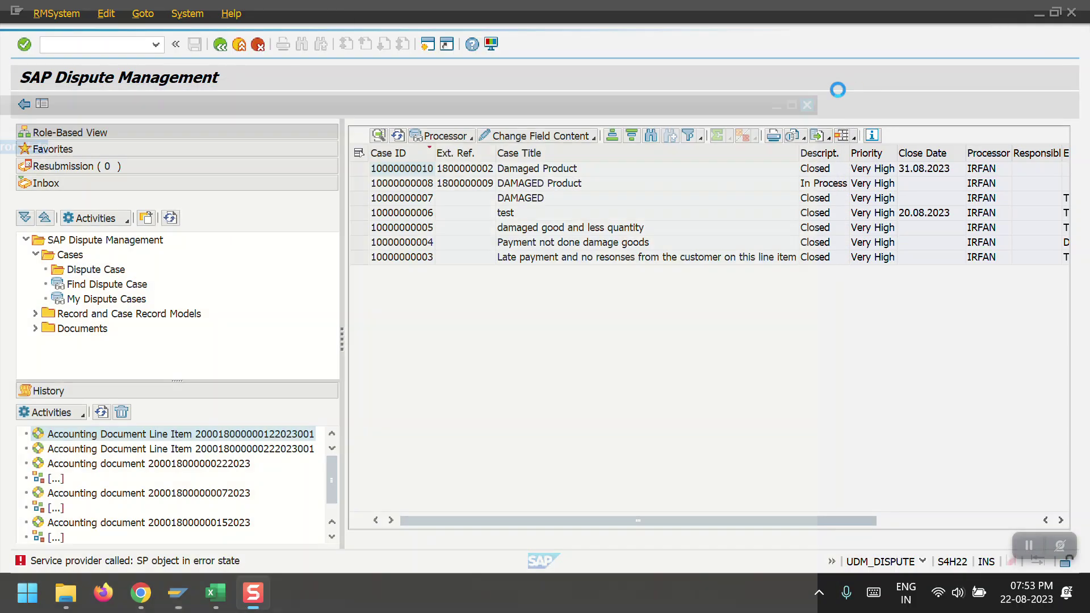
# Leave Dispute Case Processing (UDM_DISPUTE) and return to SAP Easy Access
pyautogui.click(224, 46)
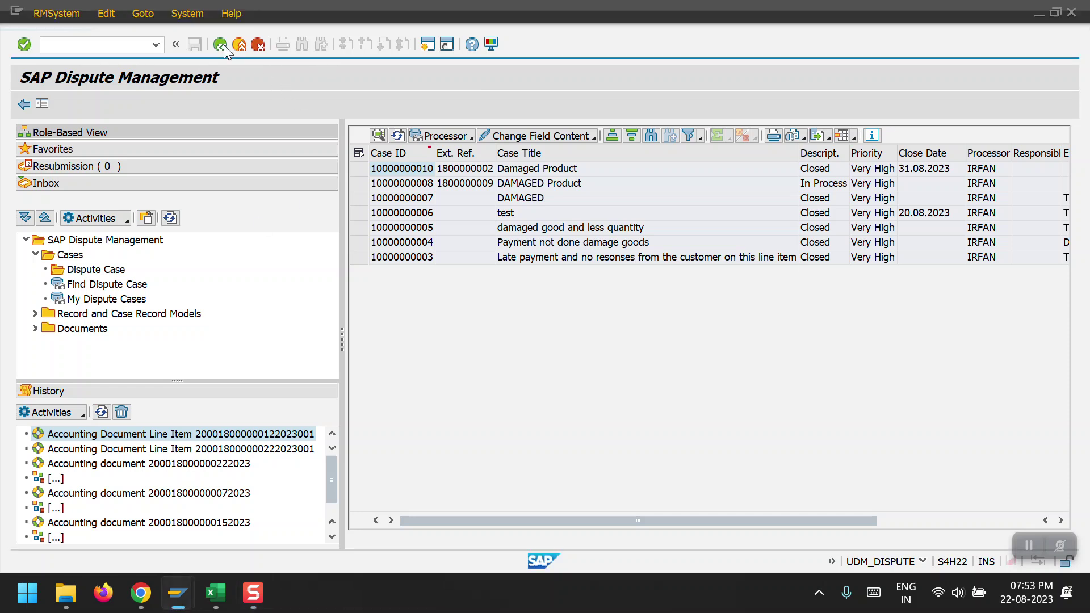
pyautogui.click(224, 45)
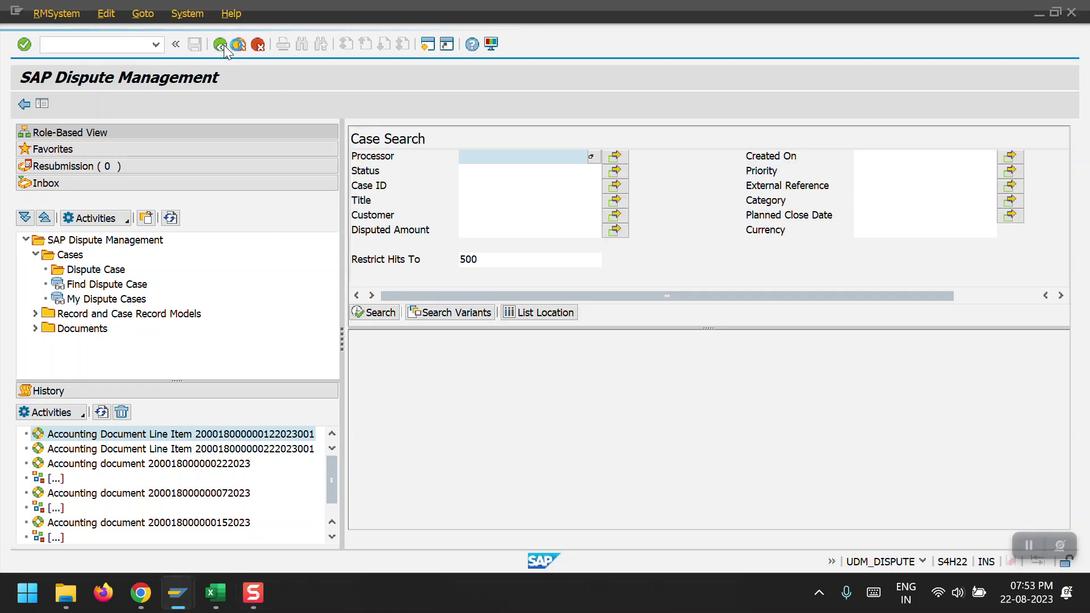
pyautogui.click(224, 46)
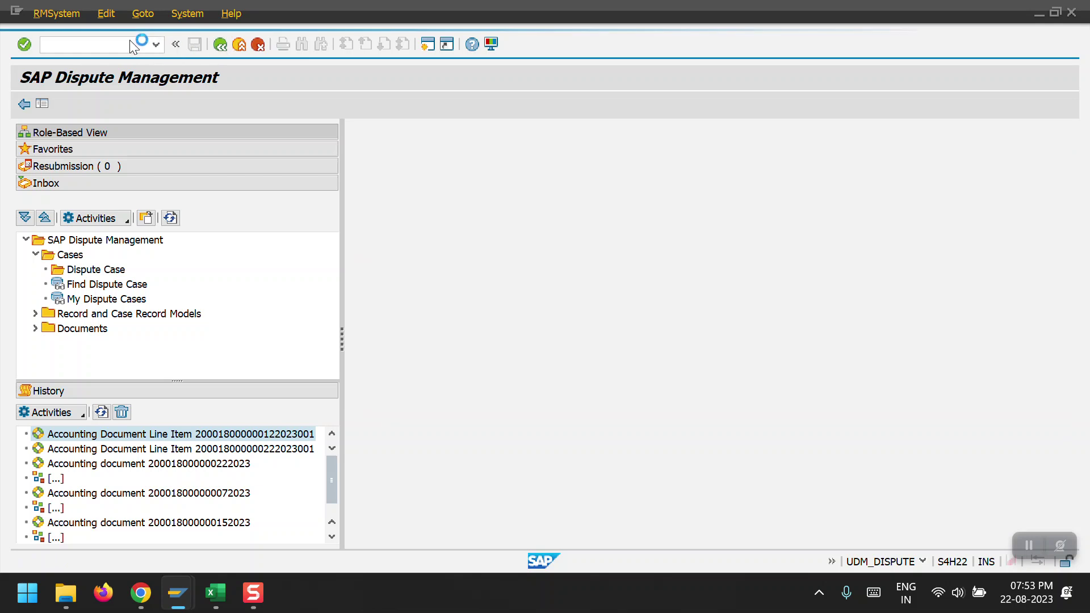
pyautogui.click(114, 43)
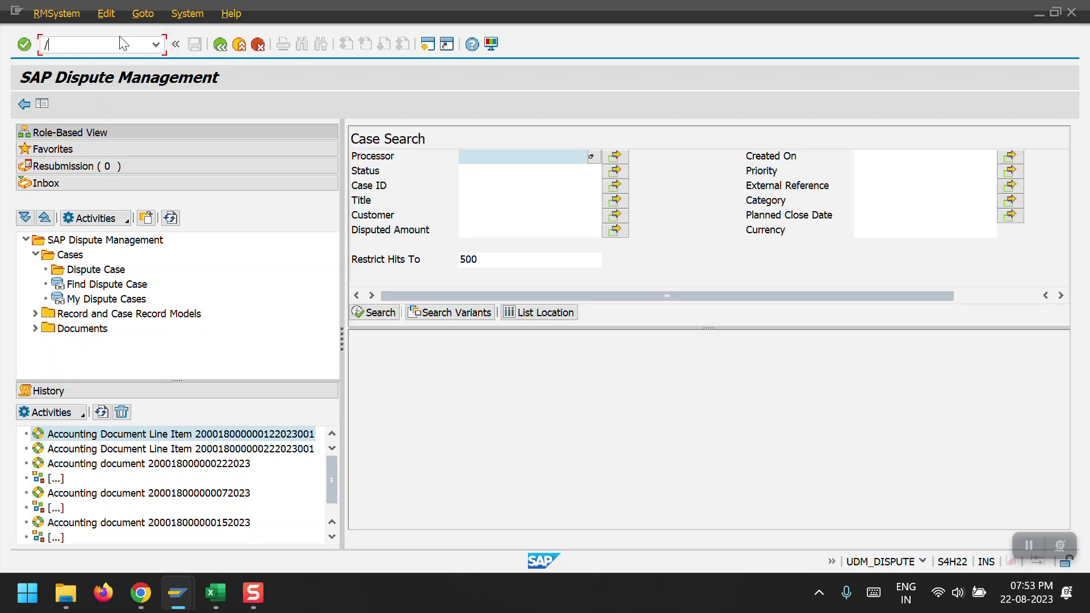
pyautogui.press('Return')
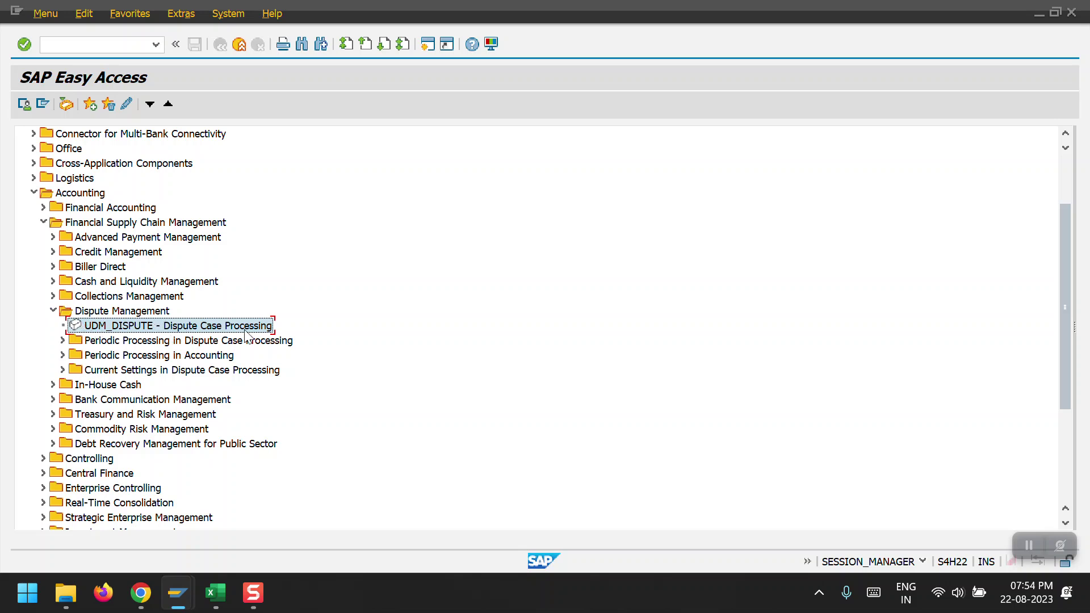
# Open Dispute Case Processing (UDM_DISPUTE) and list My Dispute Cases
pyautogui.doubleClick(110, 327)
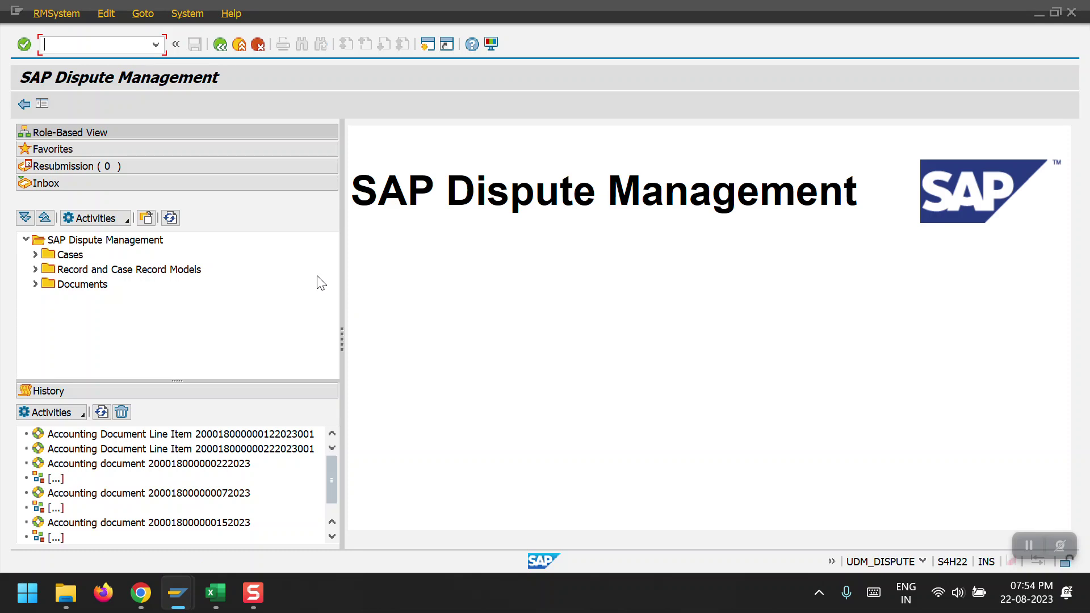
pyautogui.click(35, 255)
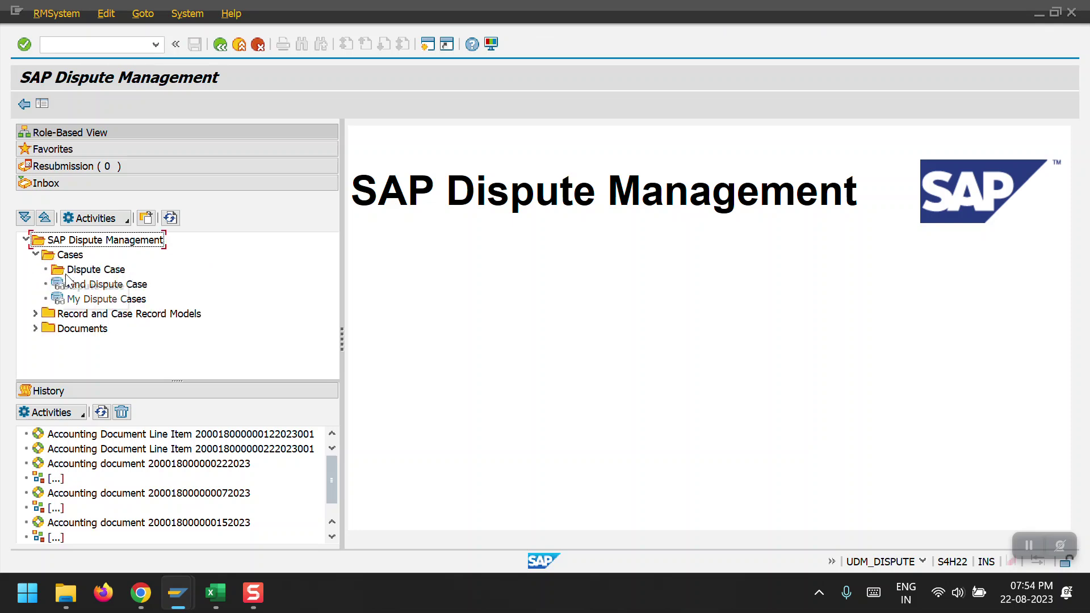
pyautogui.click(100, 303)
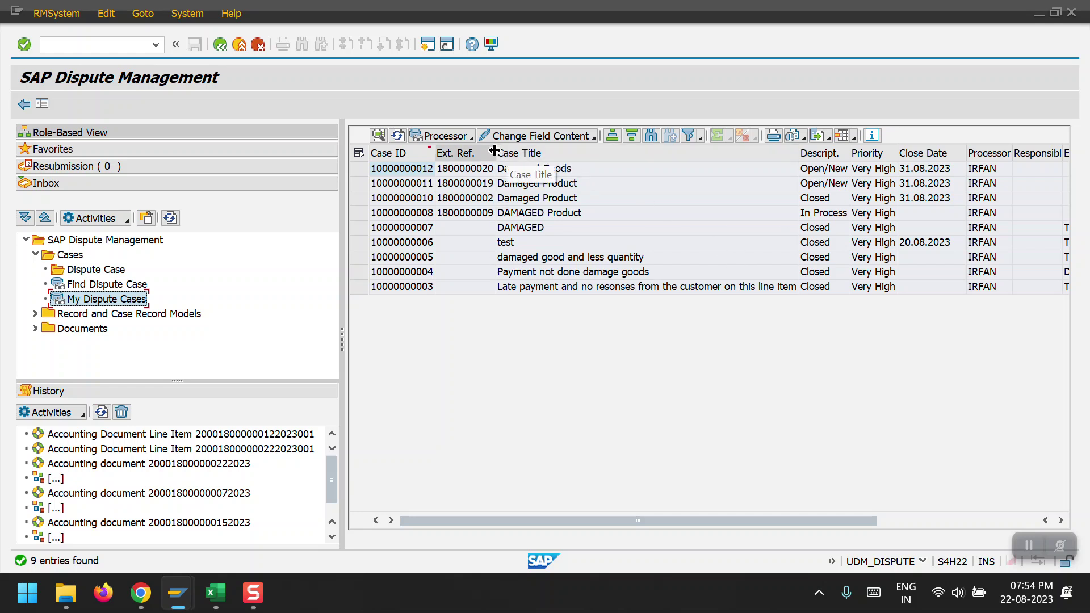
# Refresh the dispute case list and widen the external reference column to show its full heading
pyautogui.moveTo(494, 151); pyautogui.dragTo(532, 151)
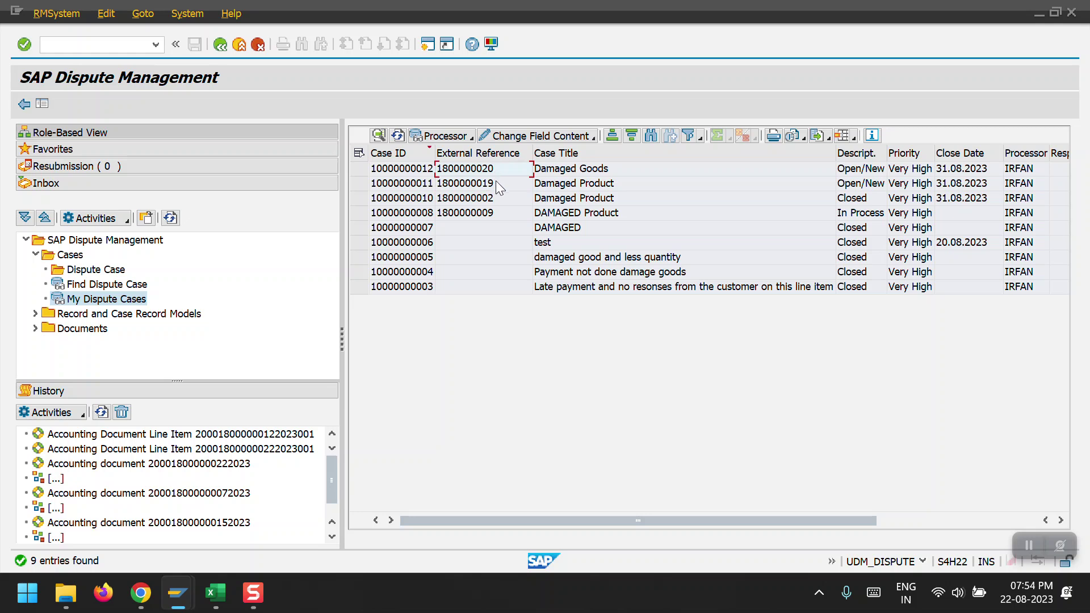
pyautogui.click(400, 134)
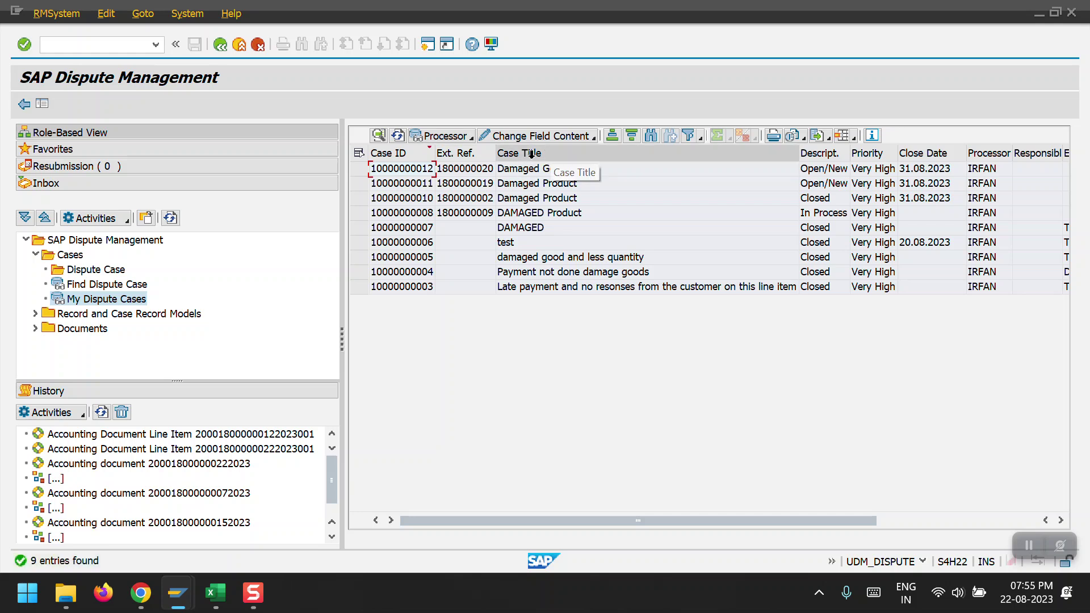
pyautogui.doubleClick(497, 152)
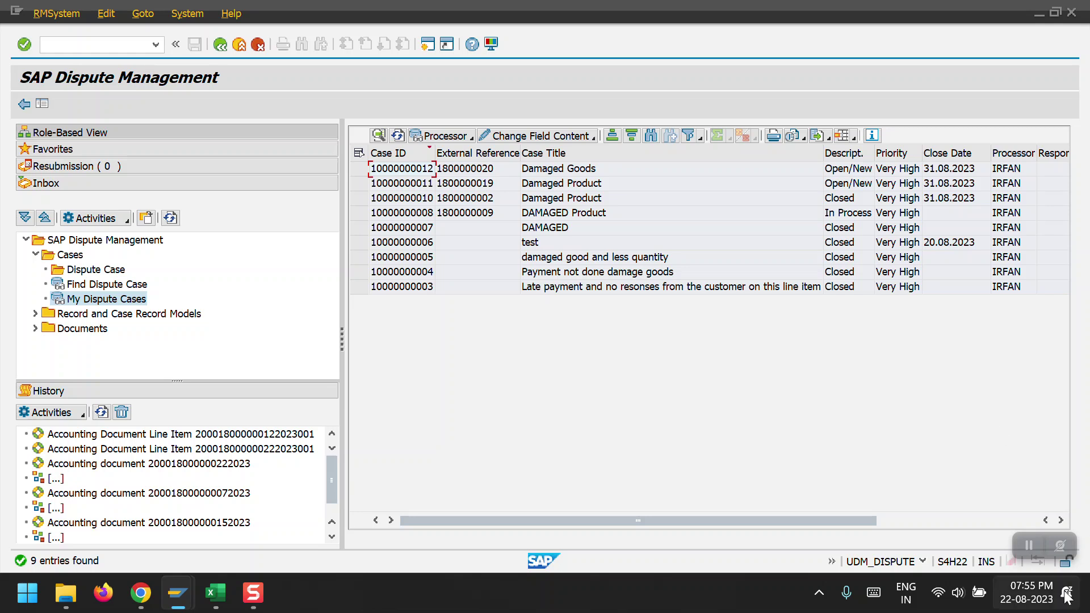
pyautogui.click(1033, 550)
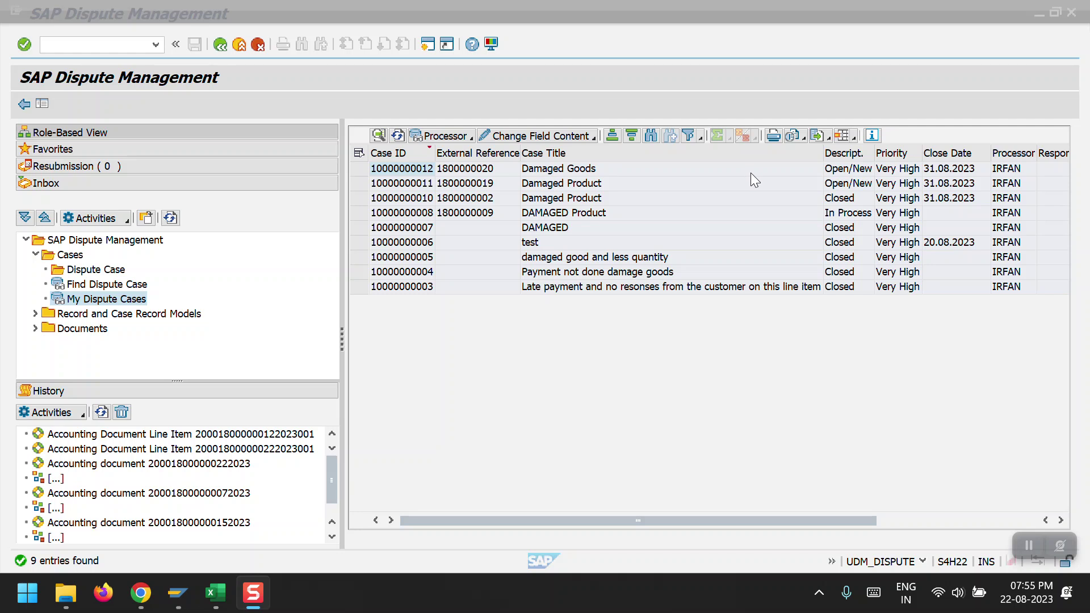
# Set the status of the Damaged Goods dispute case to Being Processed, acknowledge the log and refresh the case list
pyautogui.click(373, 168)
pyautogui.click(359, 169)
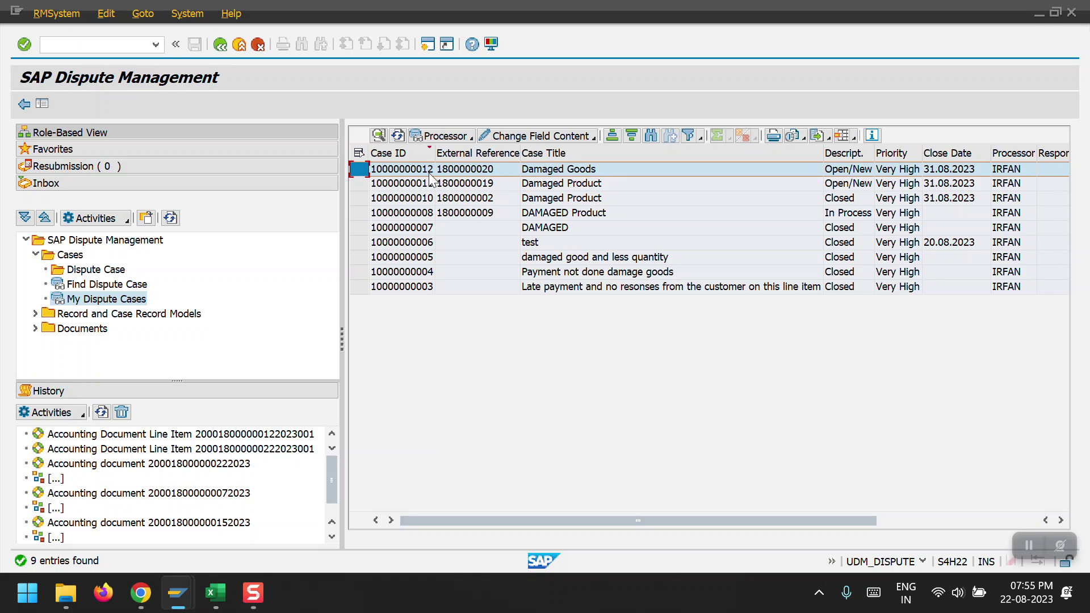
pyautogui.click(532, 135)
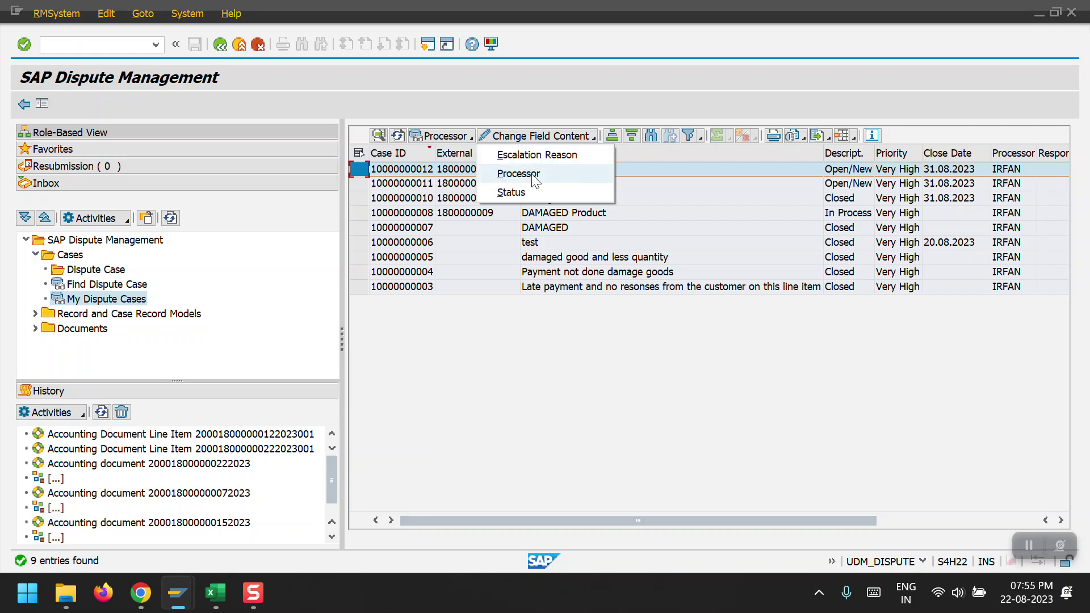
pyautogui.click(530, 193)
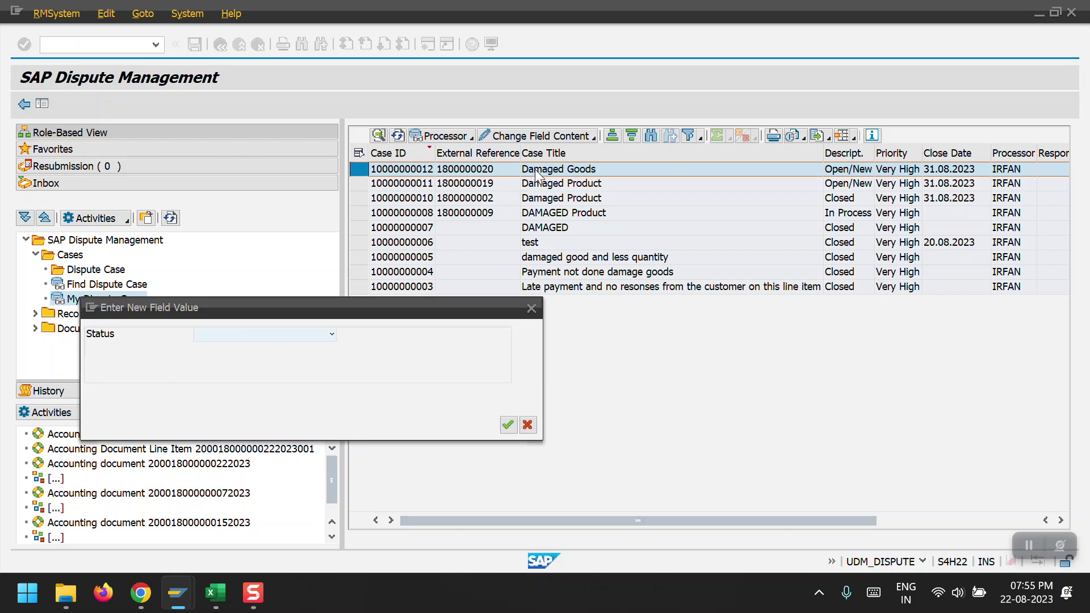
pyautogui.click(328, 336)
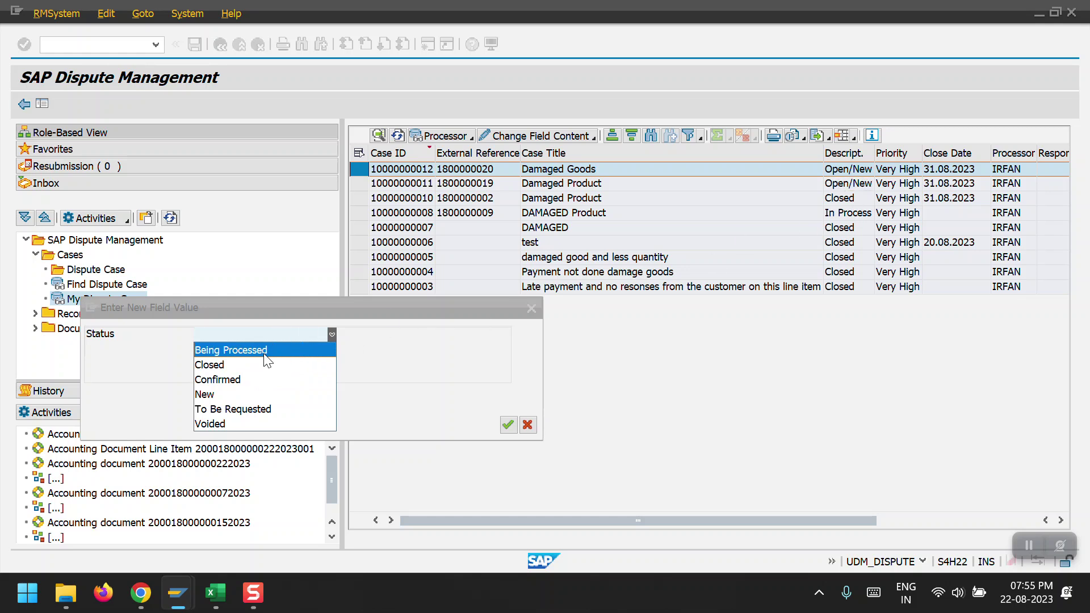
pyautogui.click(285, 349)
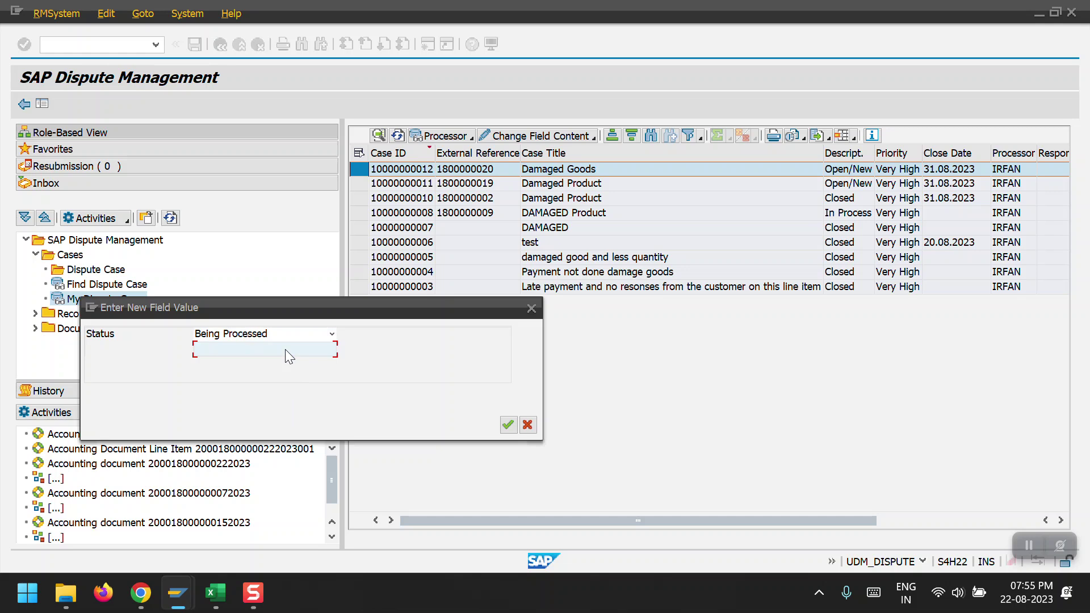
pyautogui.click(506, 425)
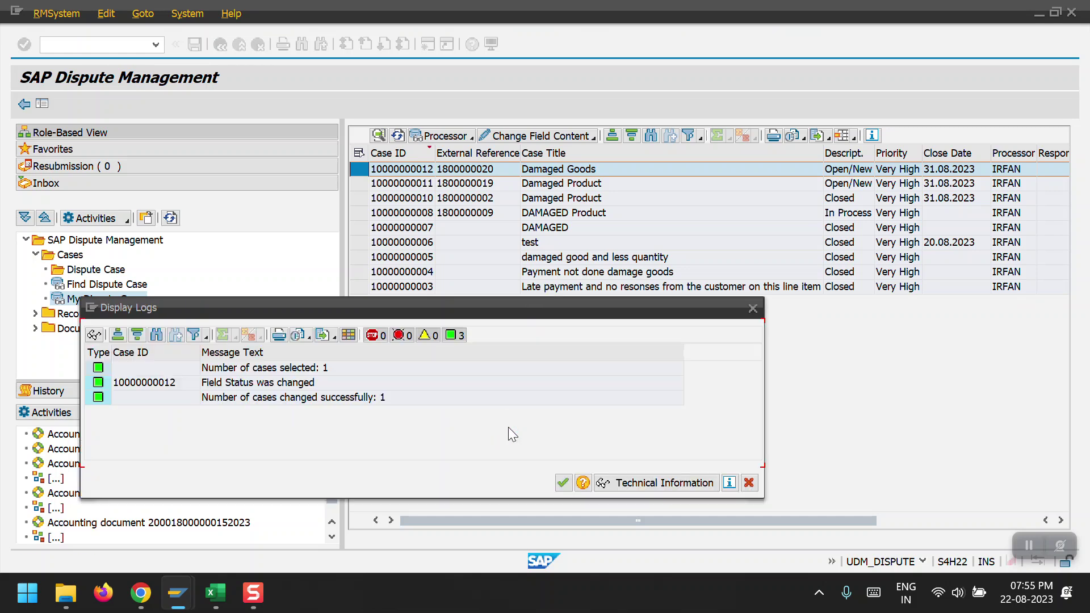
pyautogui.click(563, 483)
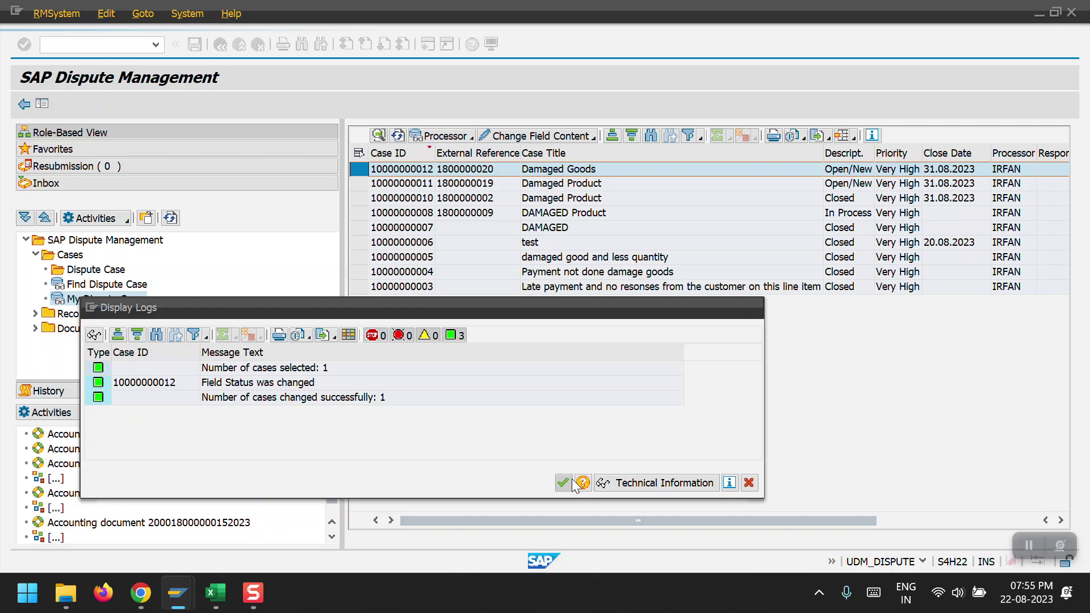
pyautogui.click(399, 137)
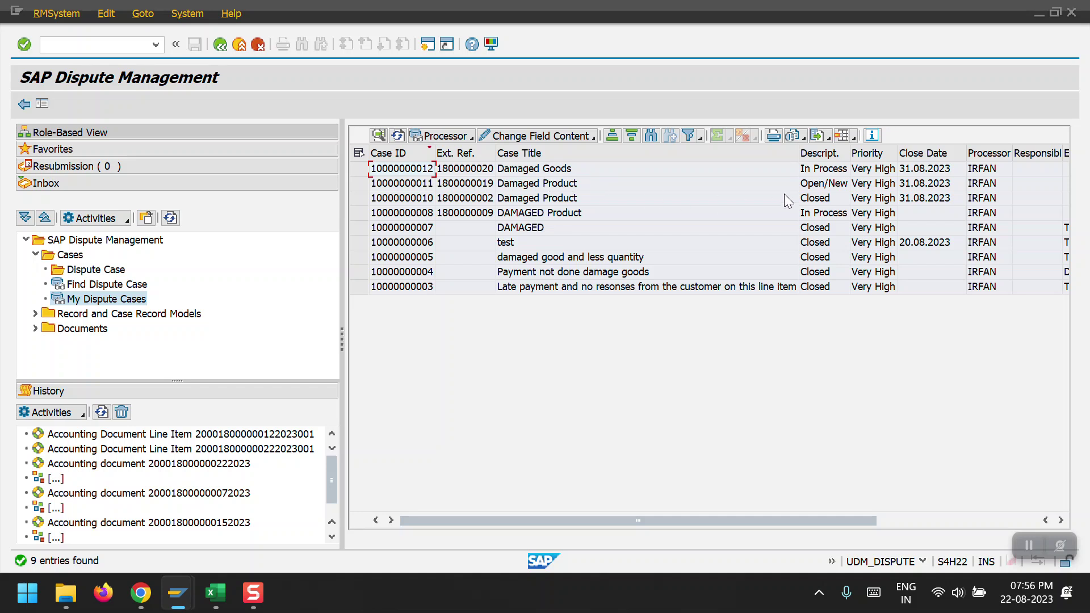
# Widen the system status description column and check the Damaged Goods case's ID, external reference and status
pyautogui.moveTo(850, 153); pyautogui.dragTo(882, 152)
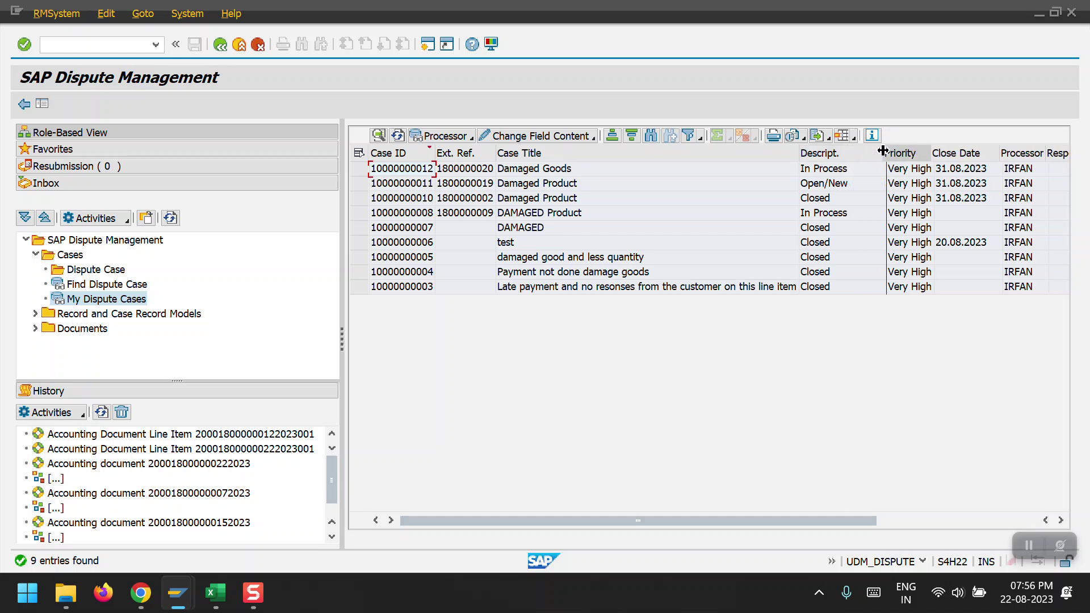
pyautogui.click(840, 154)
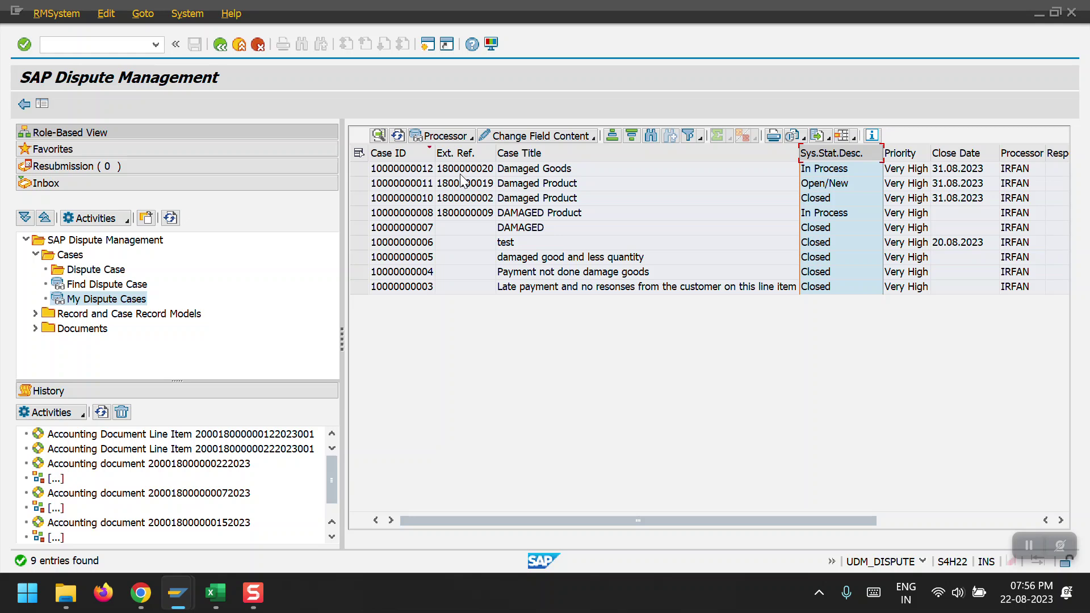
pyautogui.click(1031, 542)
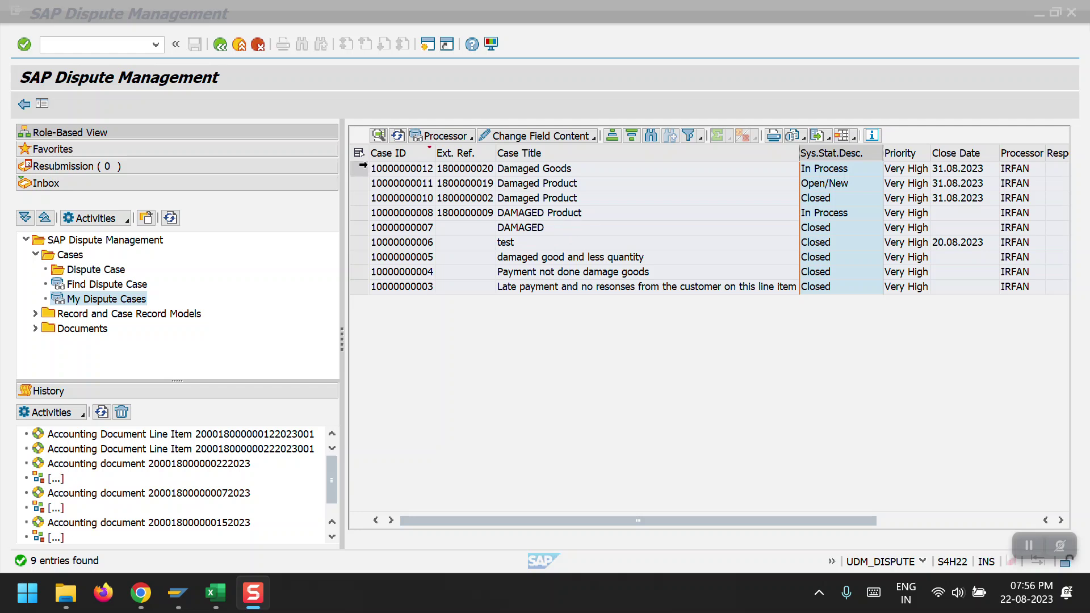
pyautogui.click(359, 169)
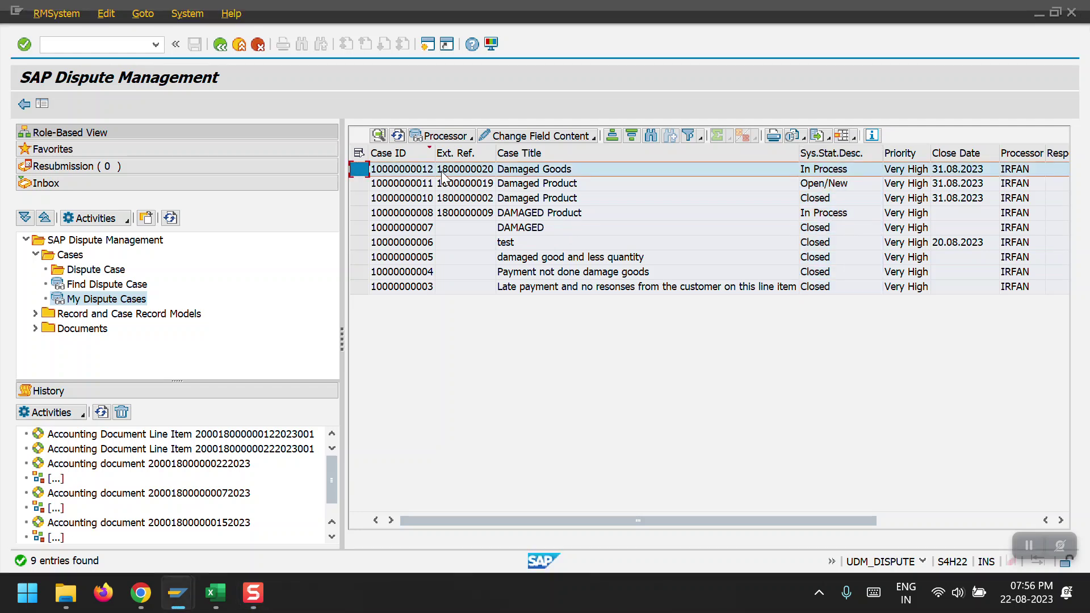
pyautogui.click(401, 153)
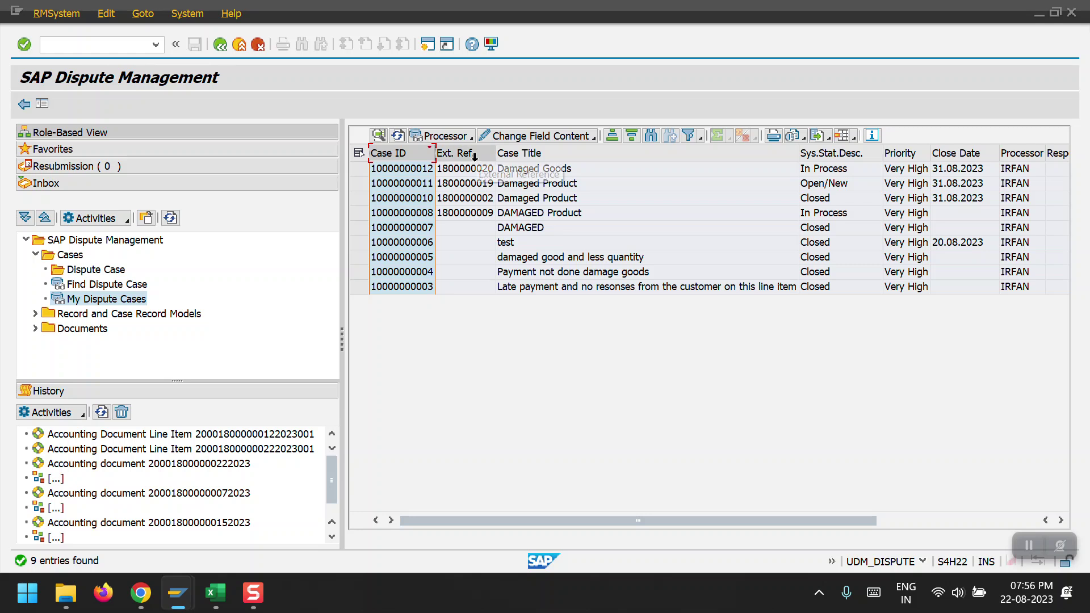
pyautogui.click(471, 171)
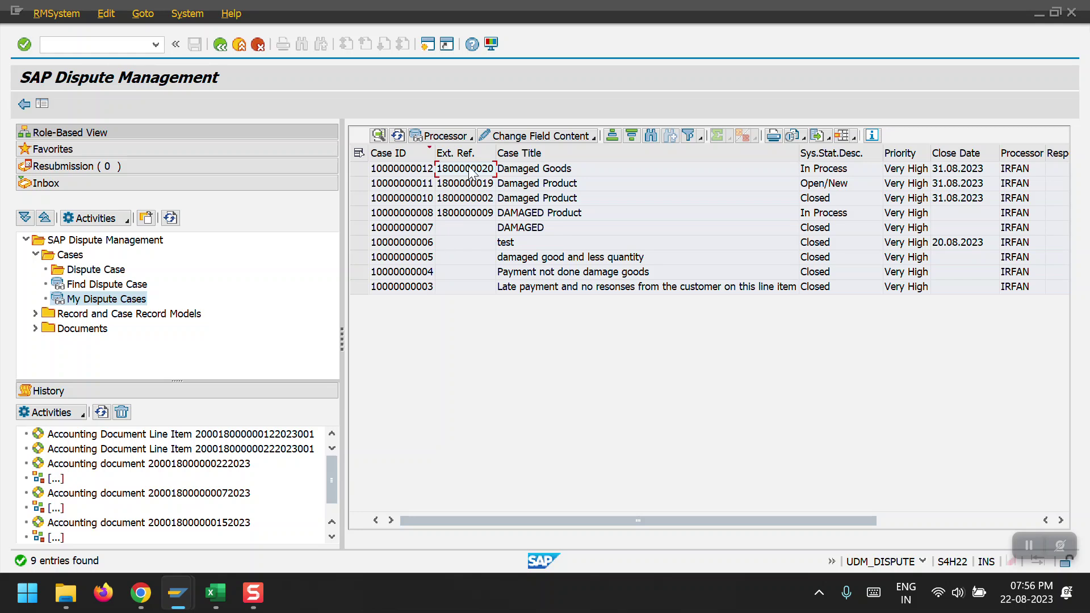
pyautogui.click(835, 154)
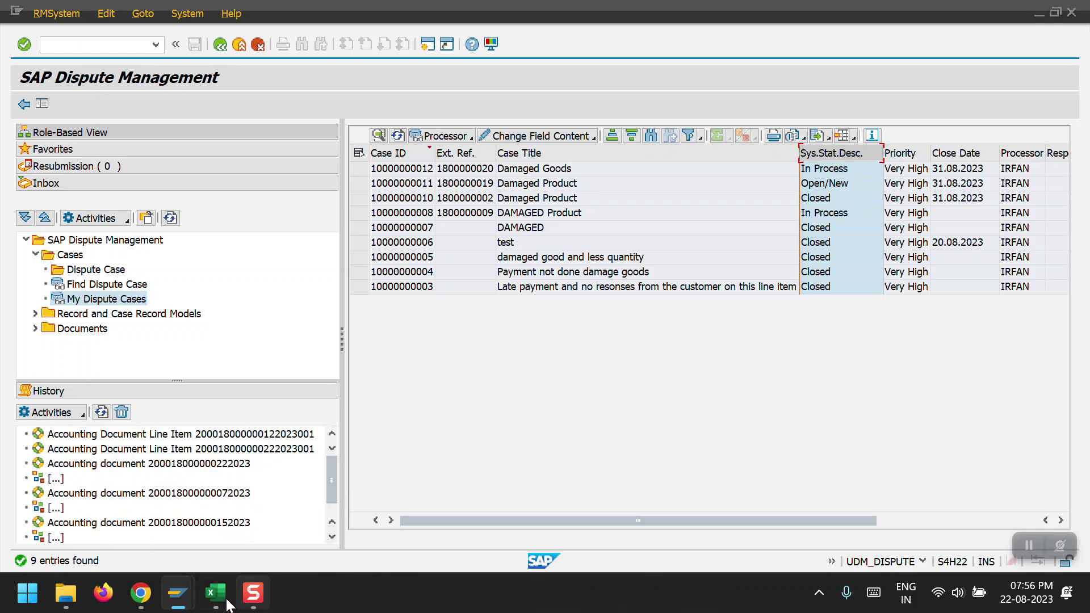
# Look at the existing customer line items, and start FBL5N in the session showing the FDM_AUTO_CREATE logs
pyautogui.moveTo(180, 606)
pyautogui.click(376, 504)
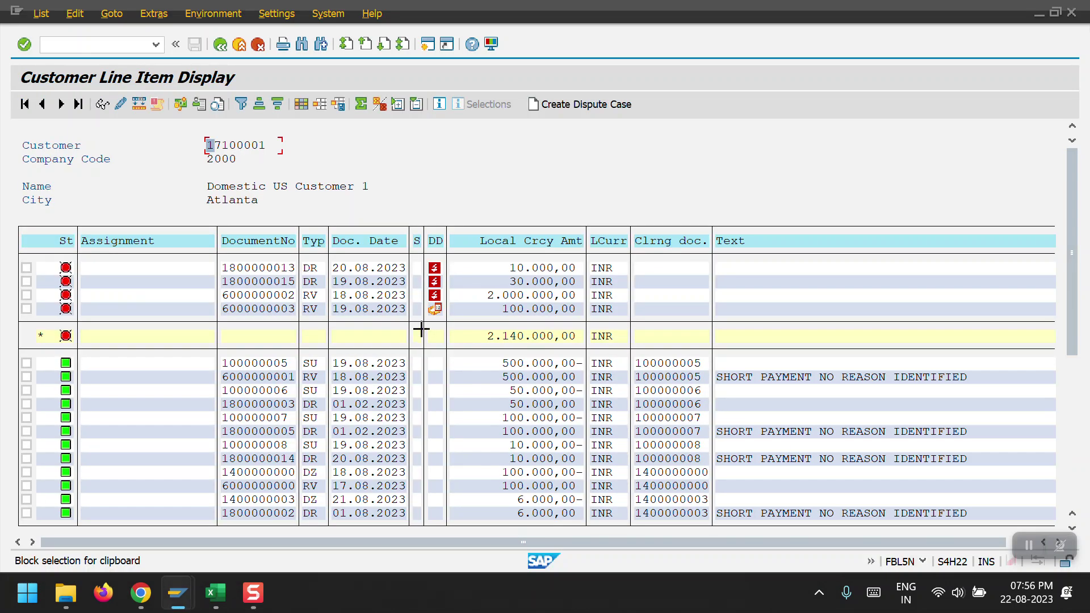
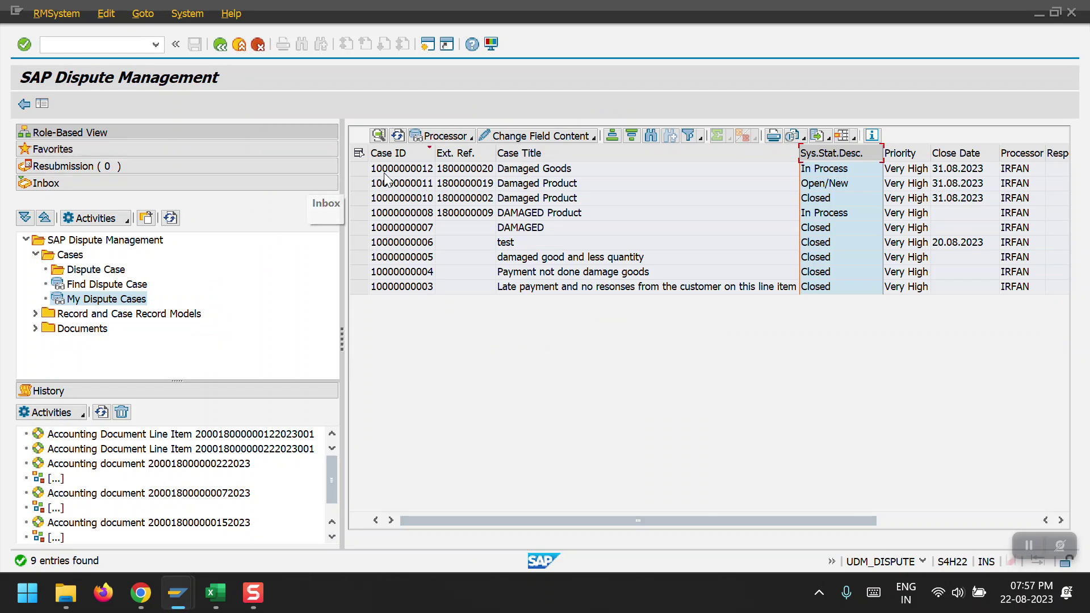
pyautogui.moveTo(178, 593)
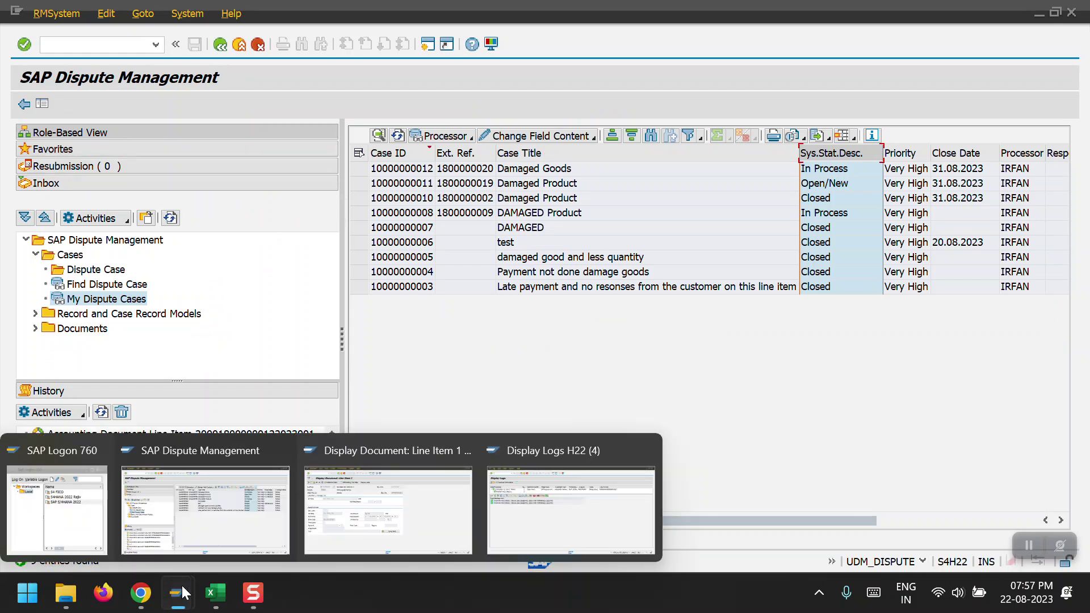
pyautogui.click(520, 511)
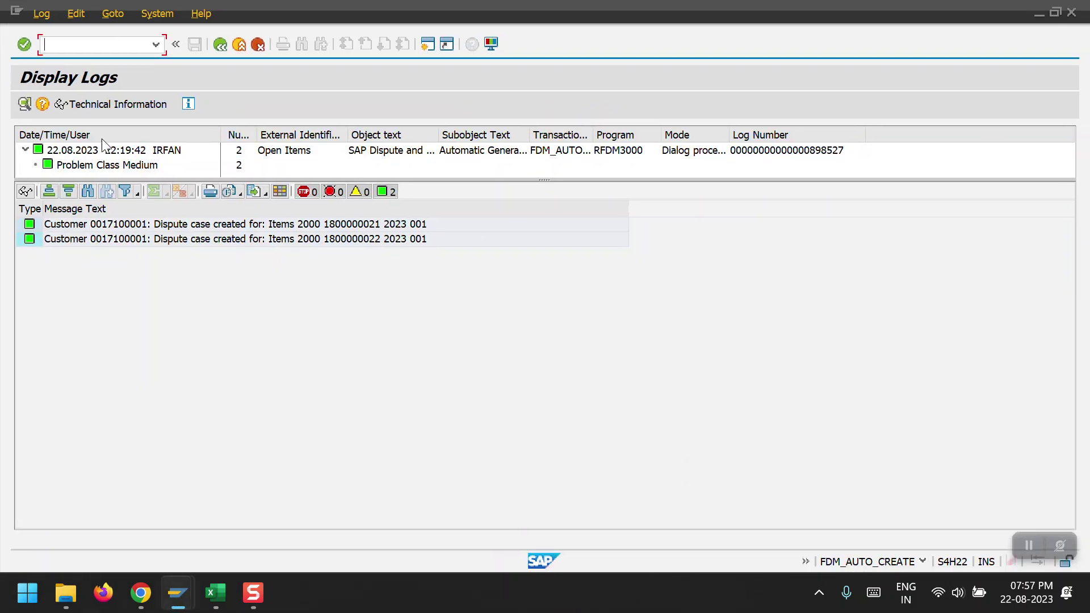
pyautogui.write('/N')
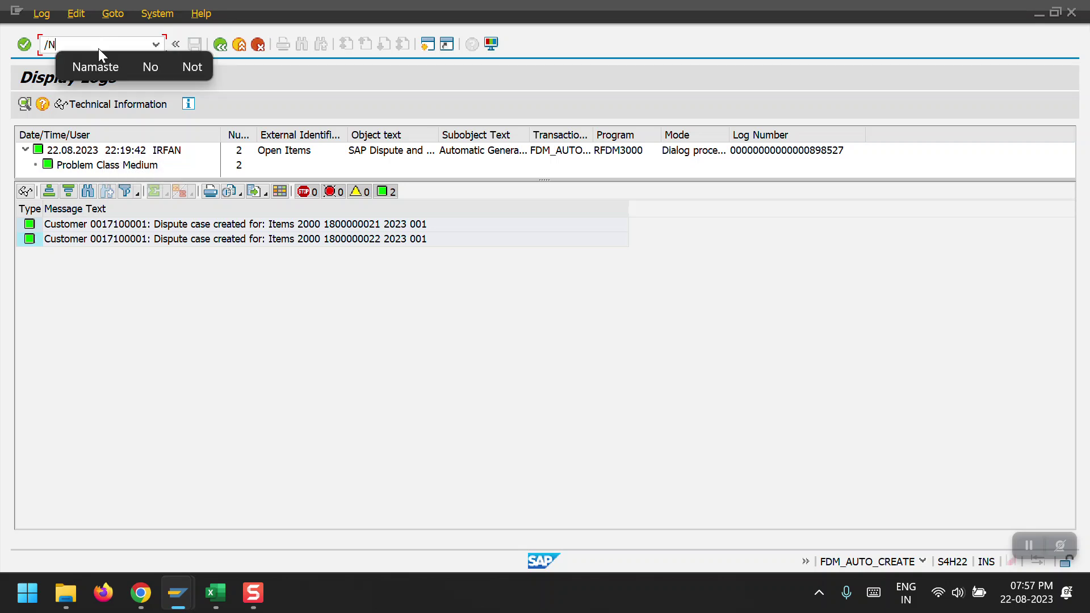
pyautogui.write('FBL5N')
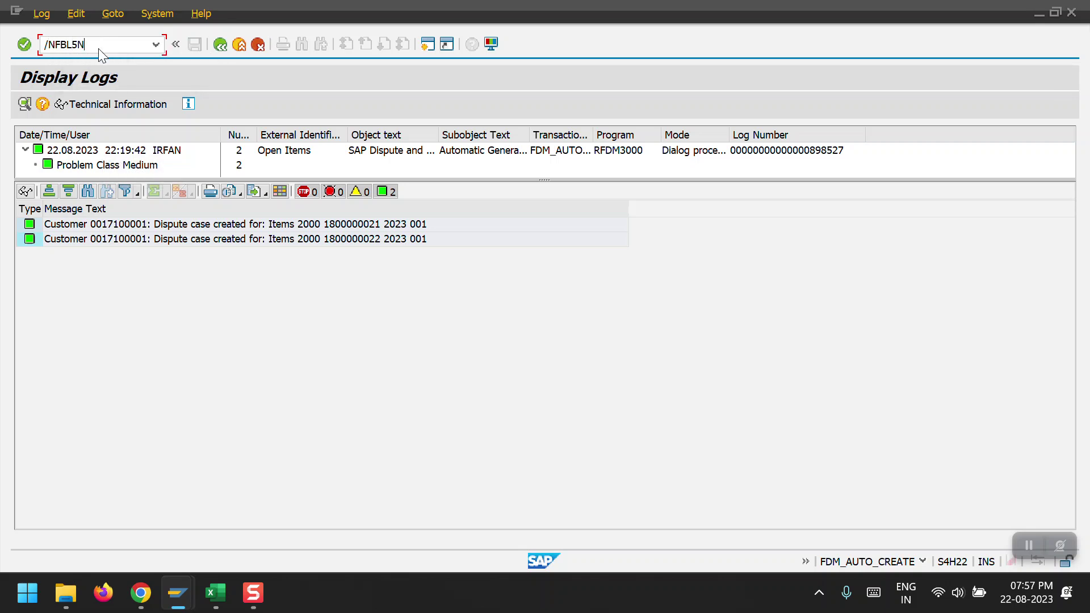
pyautogui.press('Return')
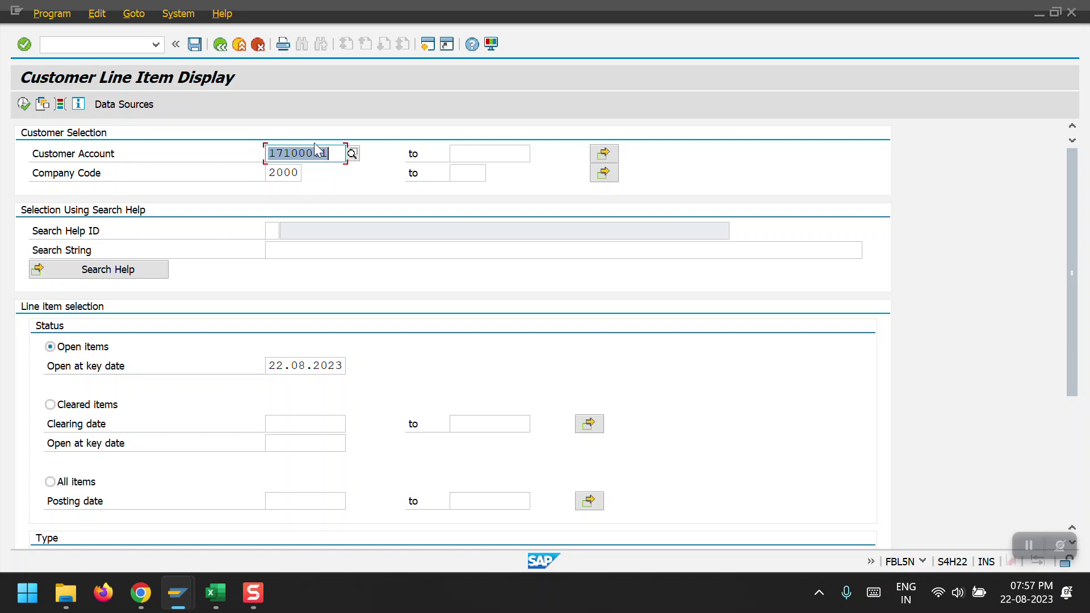
# Choose another recently used customer account and display its open line items for company code 2000
pyautogui.press('BackSpace')
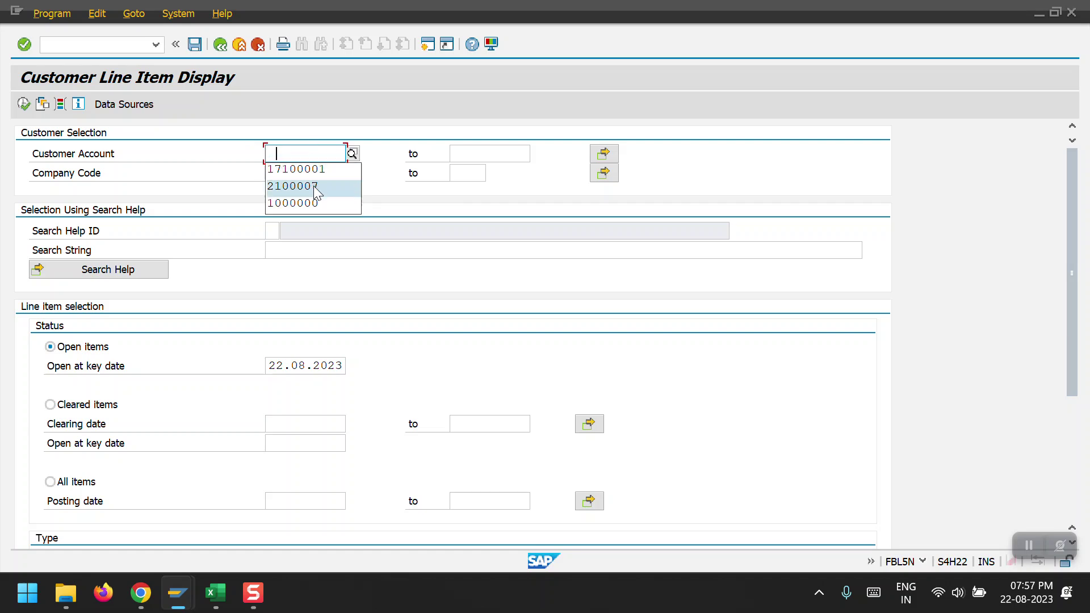
pyautogui.click(313, 186)
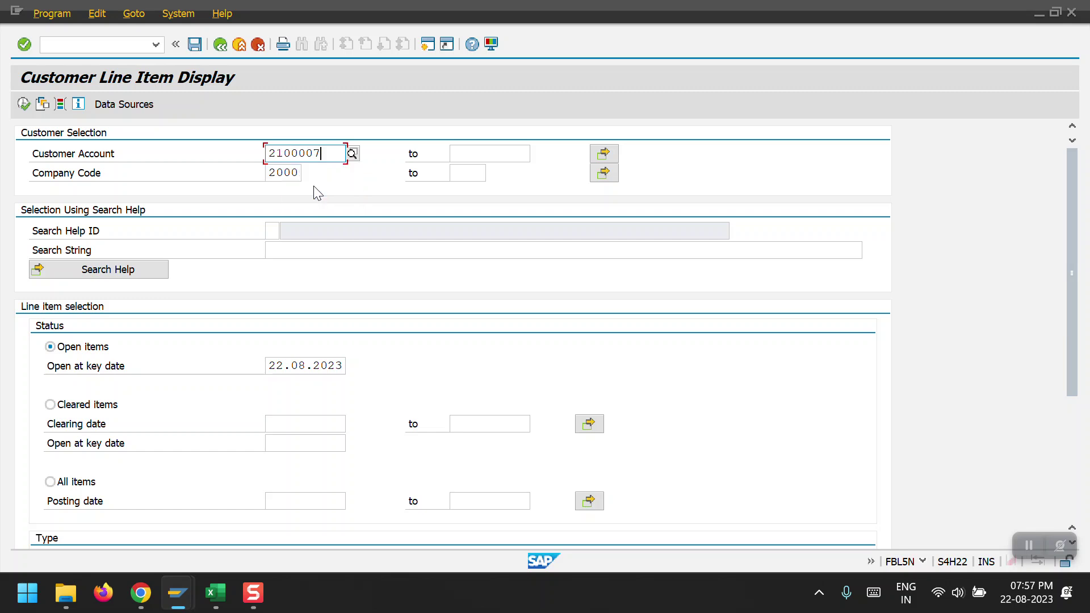
pyautogui.click(23, 104)
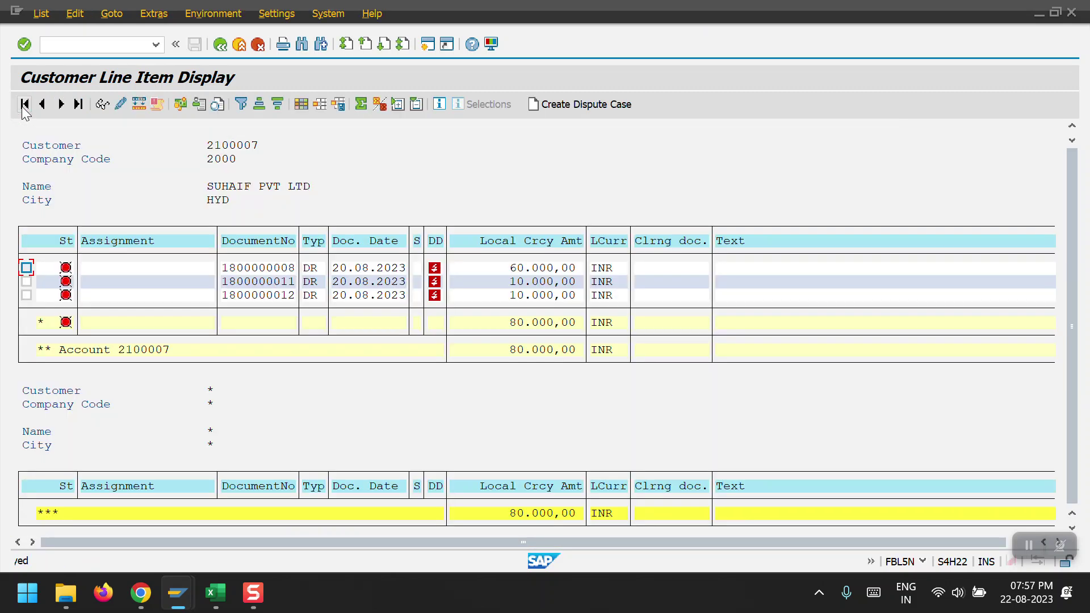
# Leave the customer line item display and return to the Damaged Goods case's external reference in SAP Dispute Management
pyautogui.click(220, 49)
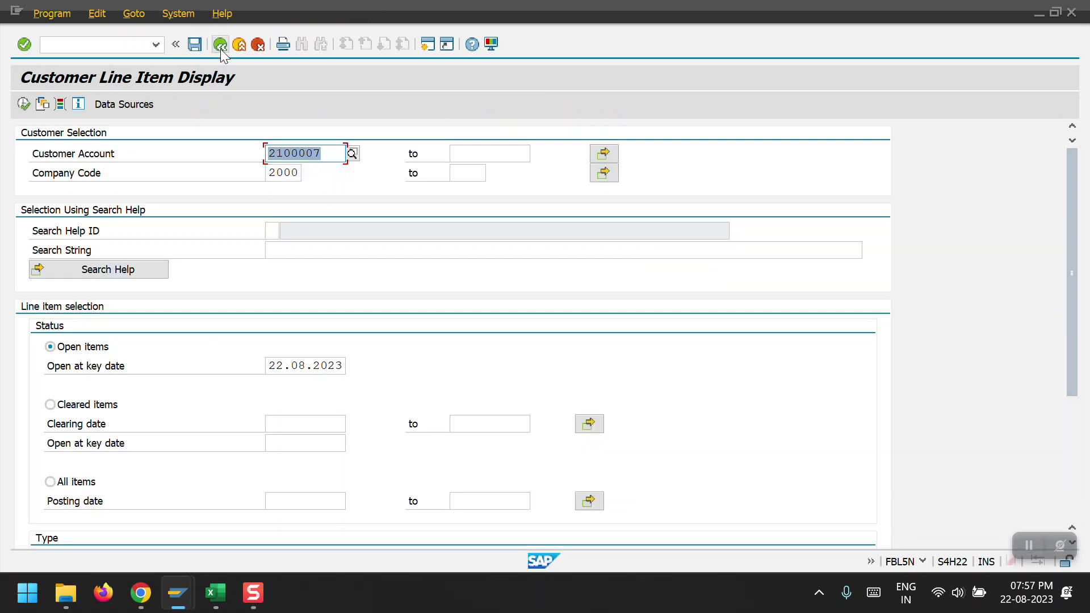
pyautogui.press('F3')
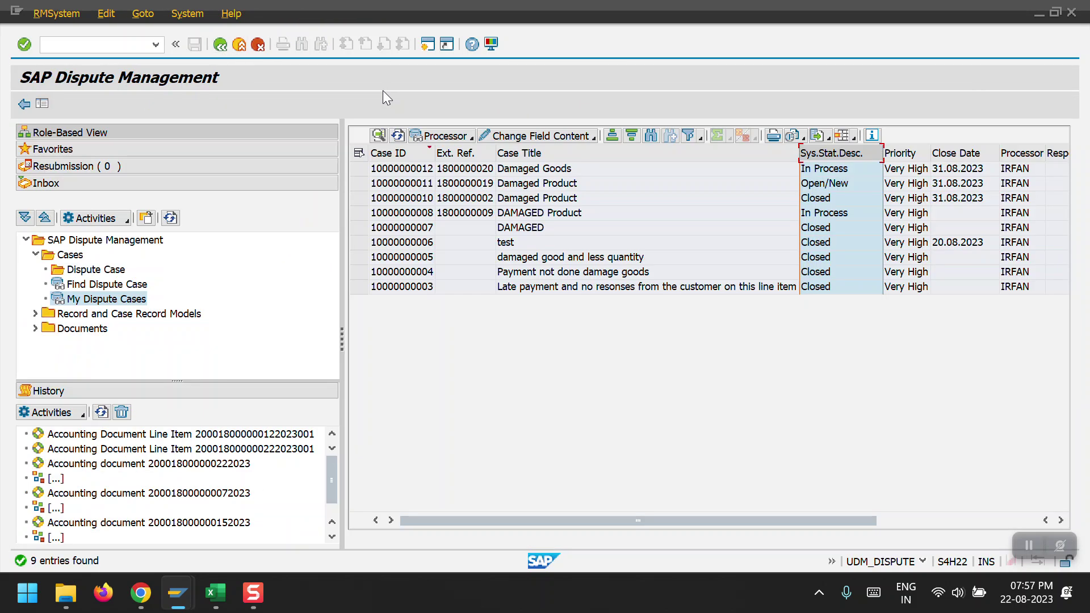
pyautogui.click(476, 174)
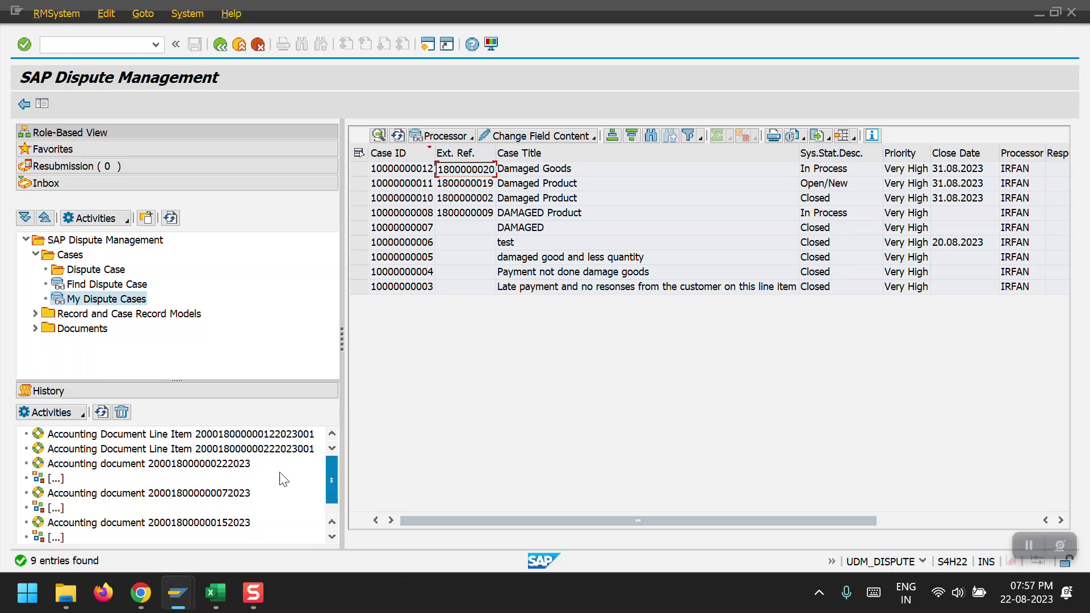
# Take the customer account from the displayed document and list that customer's open items for company code 2000 in FBL5N
pyautogui.moveTo(176, 606)
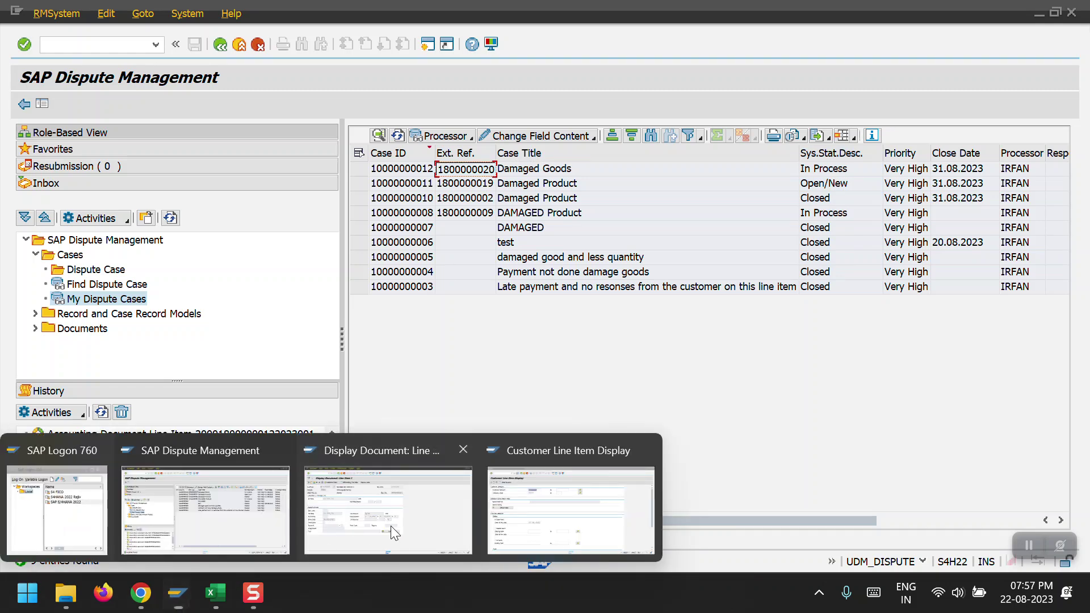
pyautogui.click(390, 526)
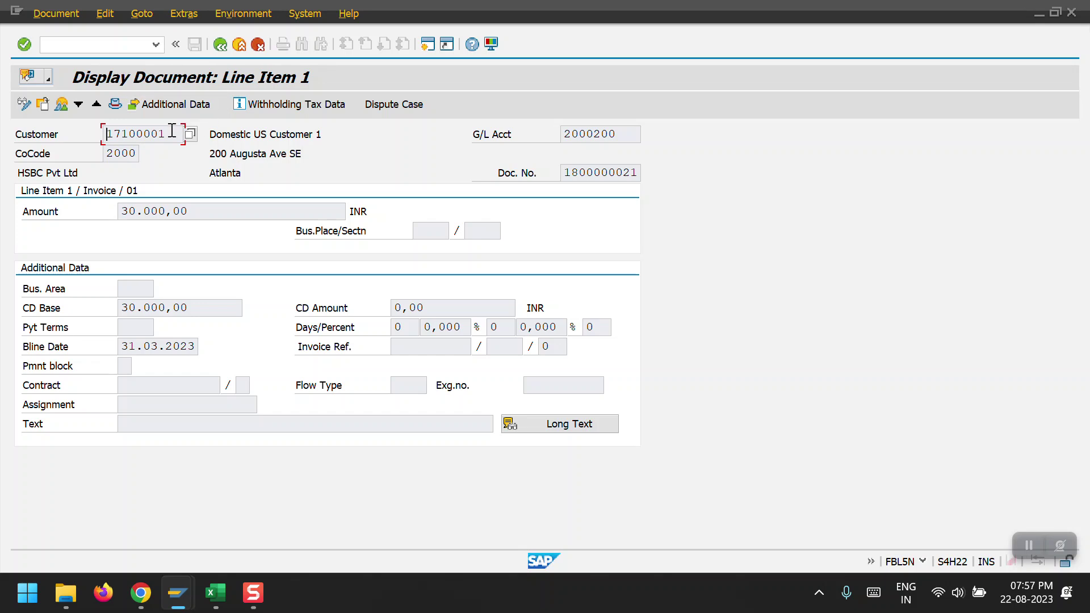
pyautogui.moveTo(172, 131); pyautogui.dragTo(63, 130)
pyautogui.click(62, 130)
pyautogui.hotkey('alt', 'Tab')
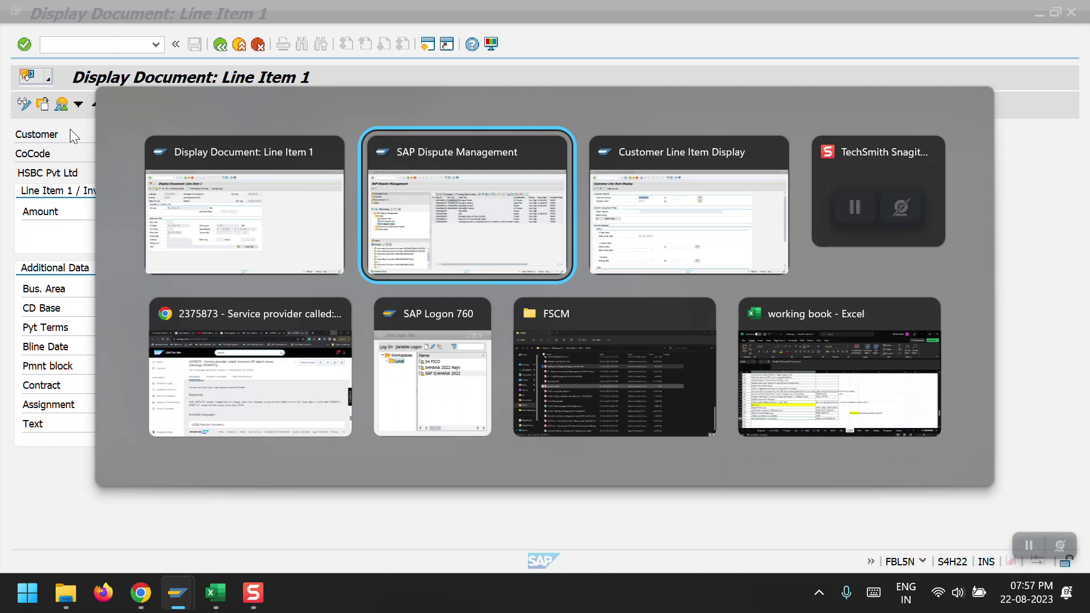
pyautogui.hotkey('alt', 'Tab')
pyautogui.press('BackSpace')
pyautogui.press('Down')
pyautogui.press('Down')
pyautogui.press('Return')
pyautogui.press('F8')
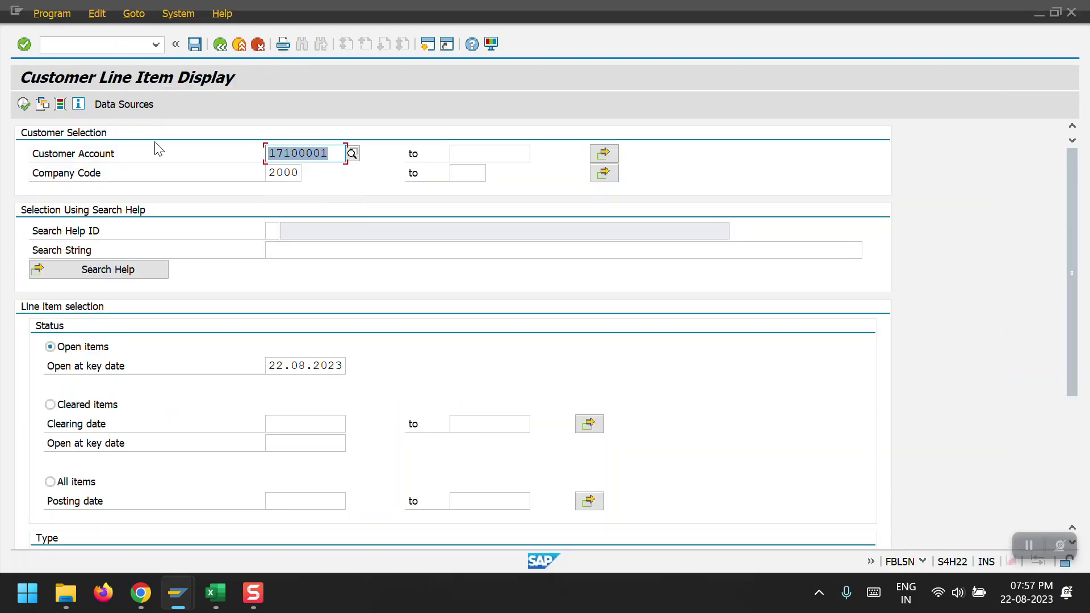
pyautogui.click(23, 104)
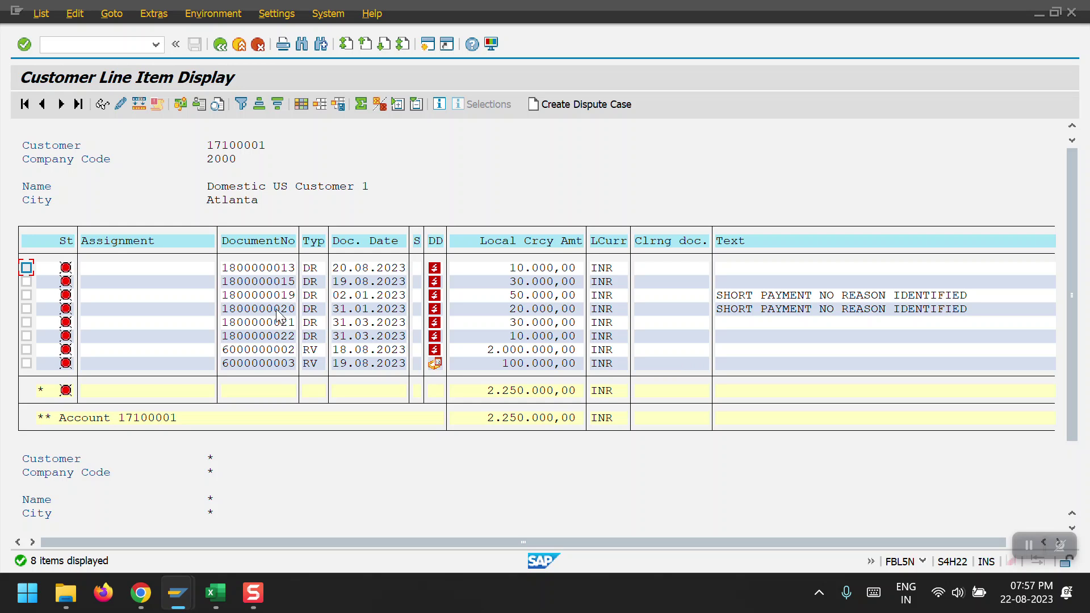
# Compare the line items with the Damaged Goods case's external reference in SAP Dispute Management, and mark the matching 20.000,00 INR item
pyautogui.hotkey('alt', 'Tab')
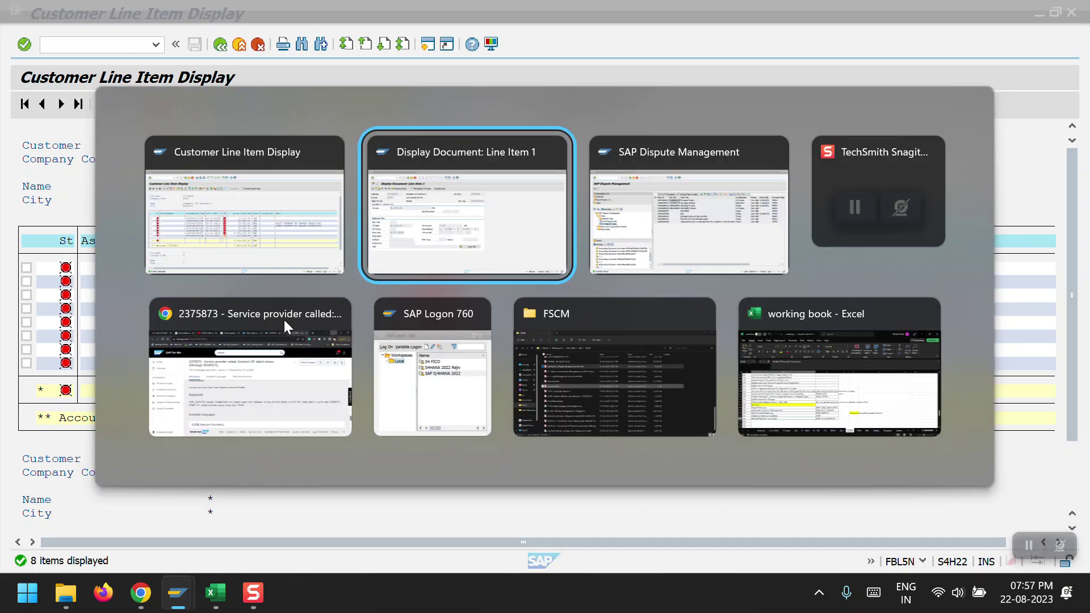
pyautogui.press('Tab')
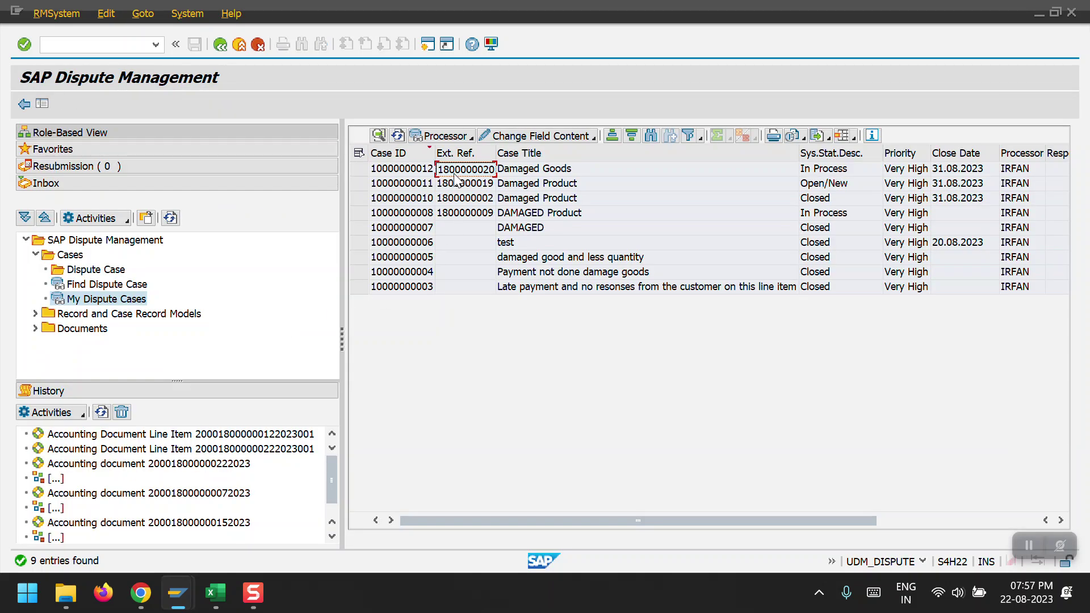
pyautogui.hotkey('alt', 'Tab')
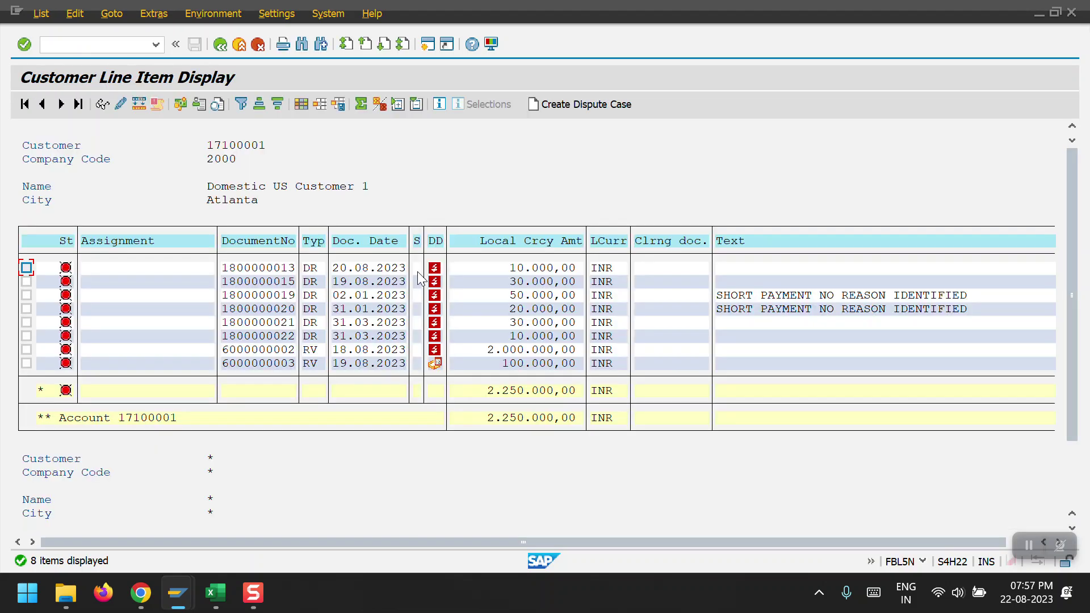
pyautogui.click(262, 310)
pyautogui.click(26, 309)
# Start incoming payment posting F-28 in a separate session and set the document date to 21.08.2023
pyautogui.hotkey('shift', 'F3')
pyautogui.write('F-')
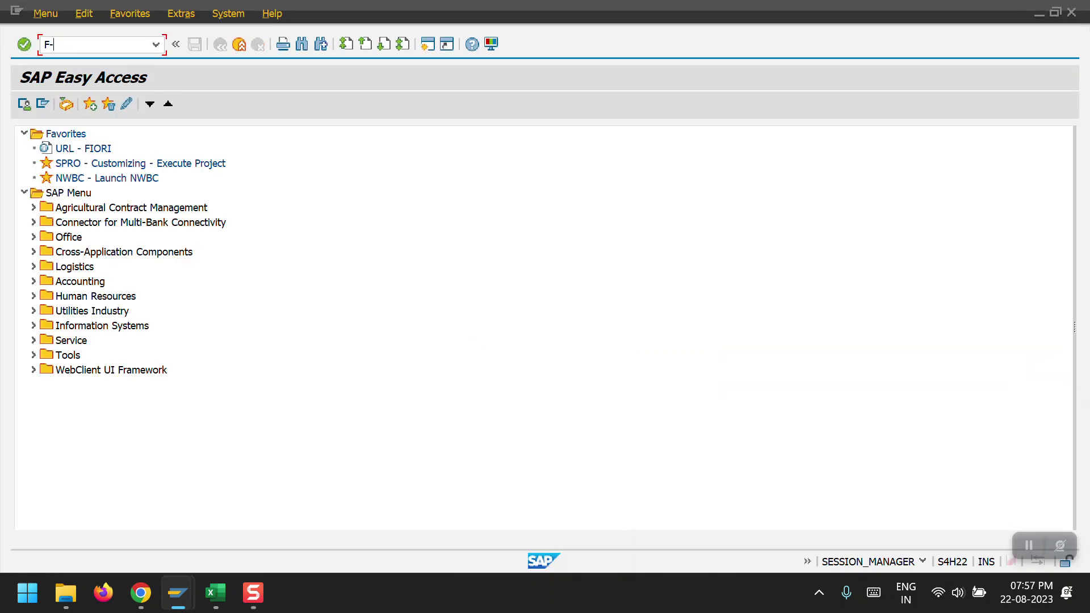
pyautogui.write('28')
pyautogui.press('Return')
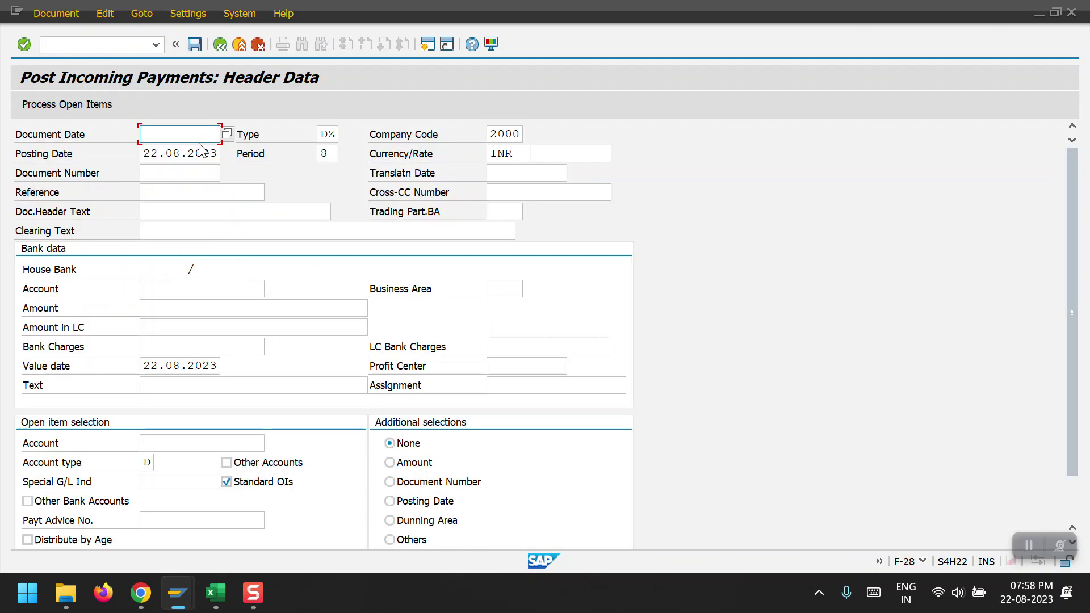
pyautogui.click(183, 139)
pyautogui.click(180, 146)
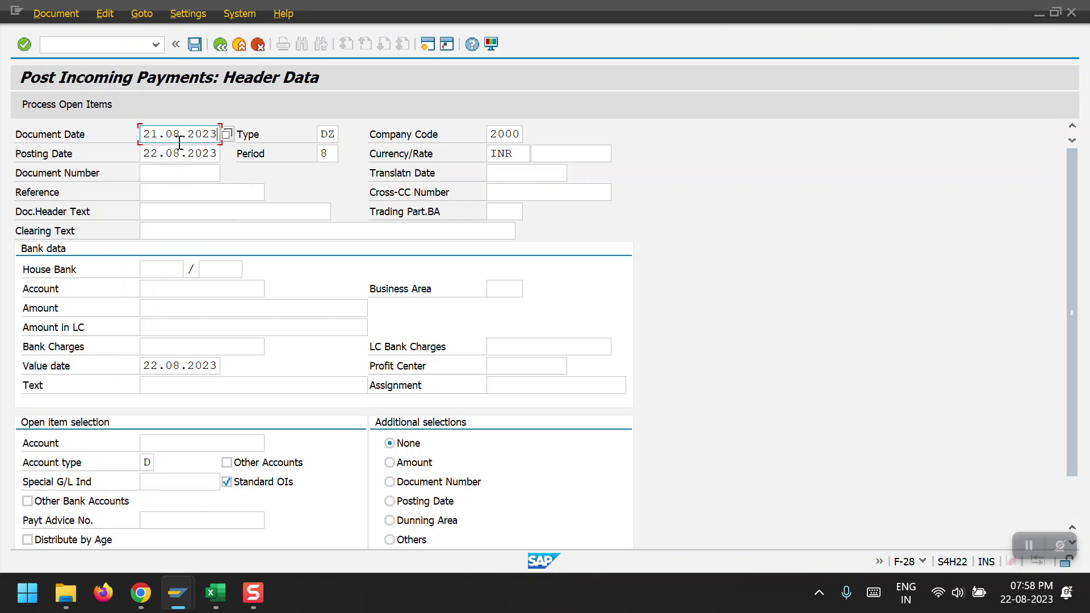
# Fill in the bank data with house bank AXIS, its account ID, the G/L account and an amount of 20000
pyautogui.click(163, 271)
pyautogui.click(161, 285)
pyautogui.click(210, 270)
pyautogui.click(226, 286)
pyautogui.click(185, 290)
pyautogui.click(170, 301)
pyautogui.click(186, 309)
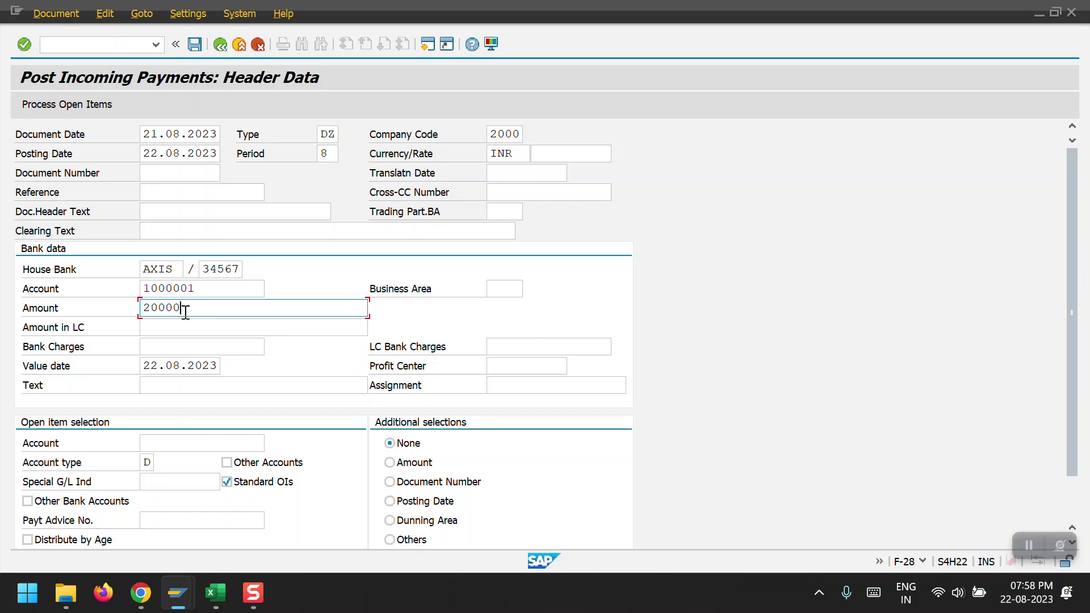
# Clear the value date, choose the recently used customer account for open item selection, and process its open items
pyautogui.click(181, 370)
pyautogui.doubleClick(182, 370)
pyautogui.press('Delete')
pyautogui.press('Tab')
pyautogui.press('Tab')
pyautogui.press('Tab')
pyautogui.hotkey('shift', 'Tab')
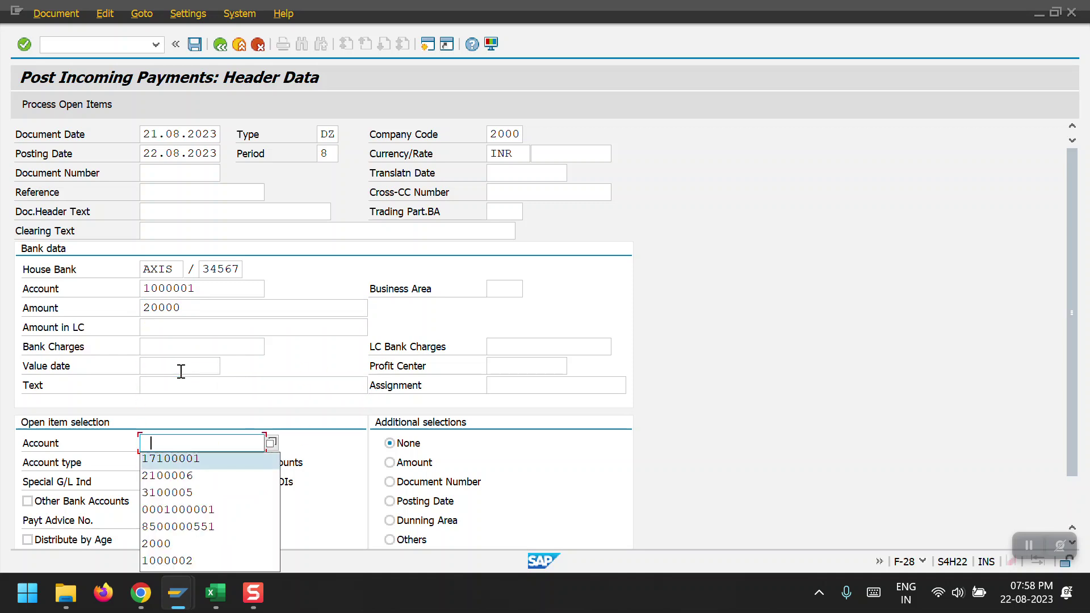
pyautogui.press('Return')
pyautogui.press('Return')
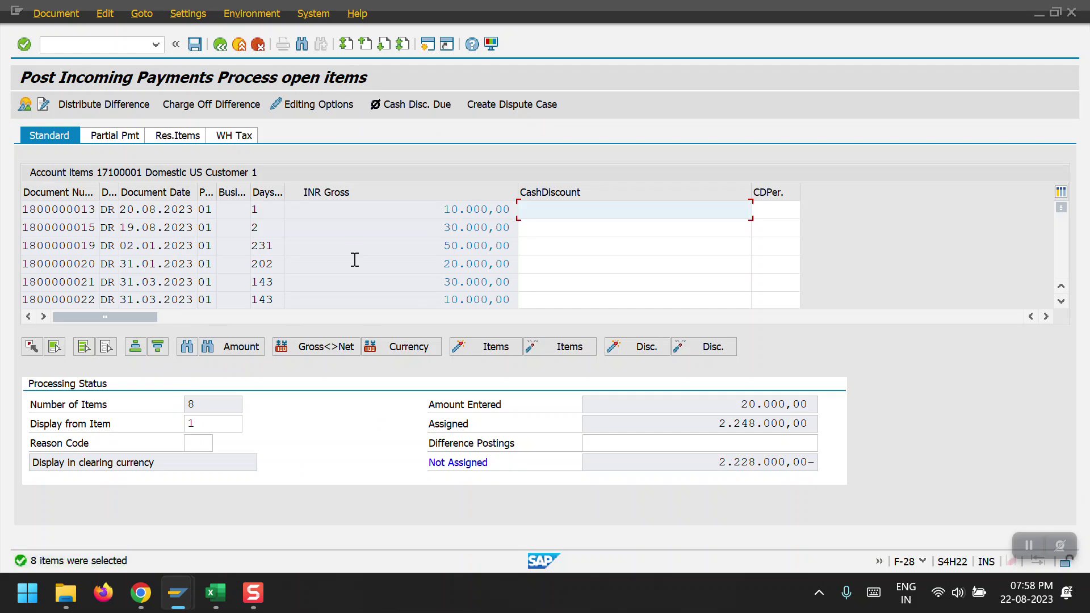
# Deactivate the 10.000,00, 30.000,00 and 50.000,00 INR items, keep the 20.000,00 INR item dated 31.01.2023 active, and try to post
pyautogui.moveTo(24, 264); pyautogui.dragTo(109, 267)
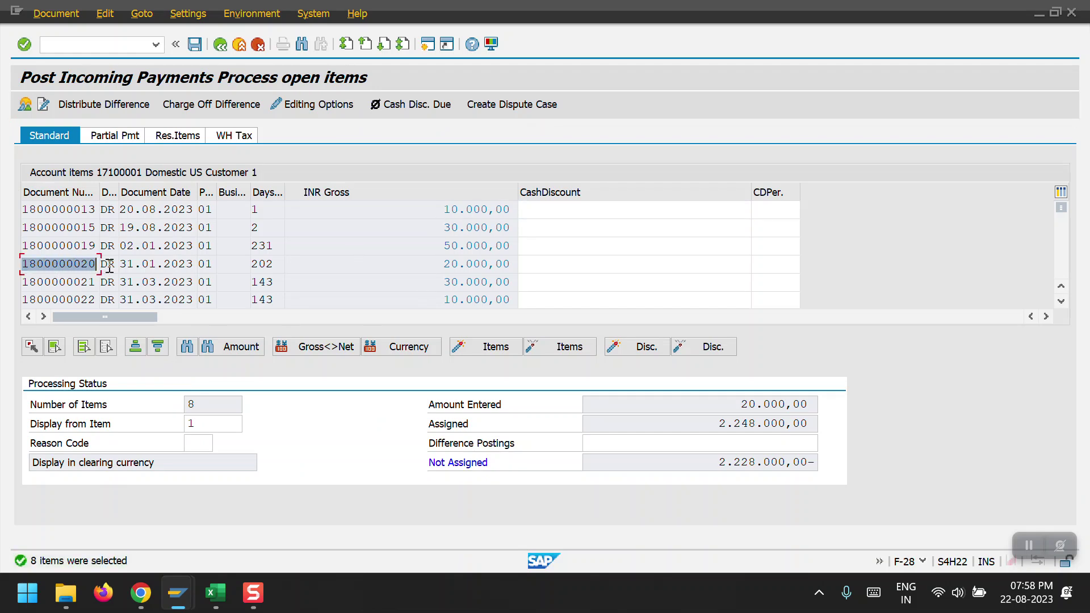
pyautogui.doubleClick(480, 280)
pyautogui.doubleClick(479, 299)
pyautogui.doubleClick(475, 244)
pyautogui.doubleClick(477, 227)
pyautogui.doubleClick(477, 209)
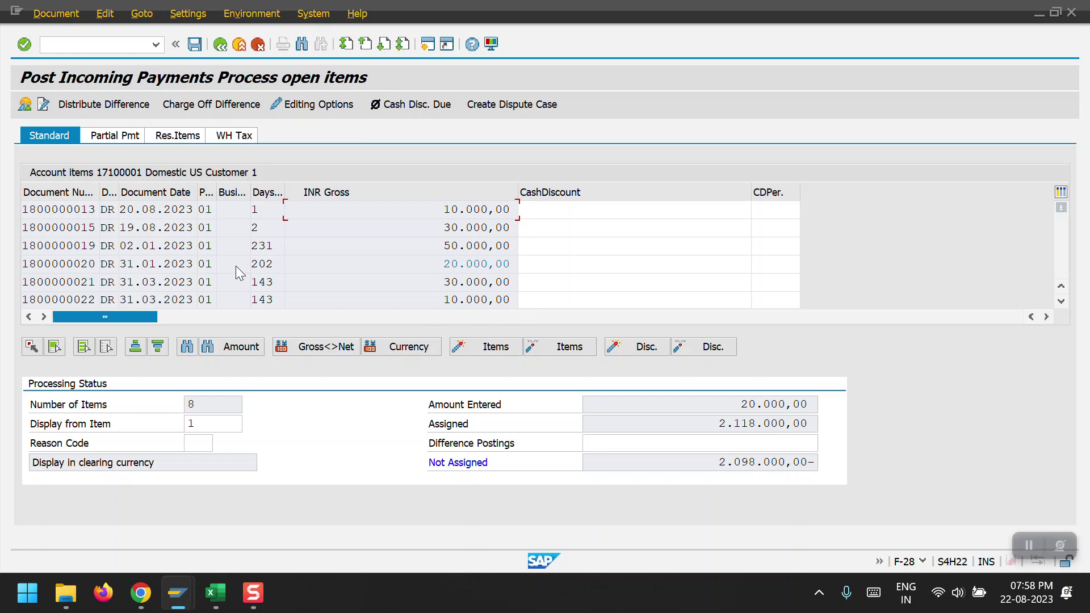
pyautogui.click(195, 44)
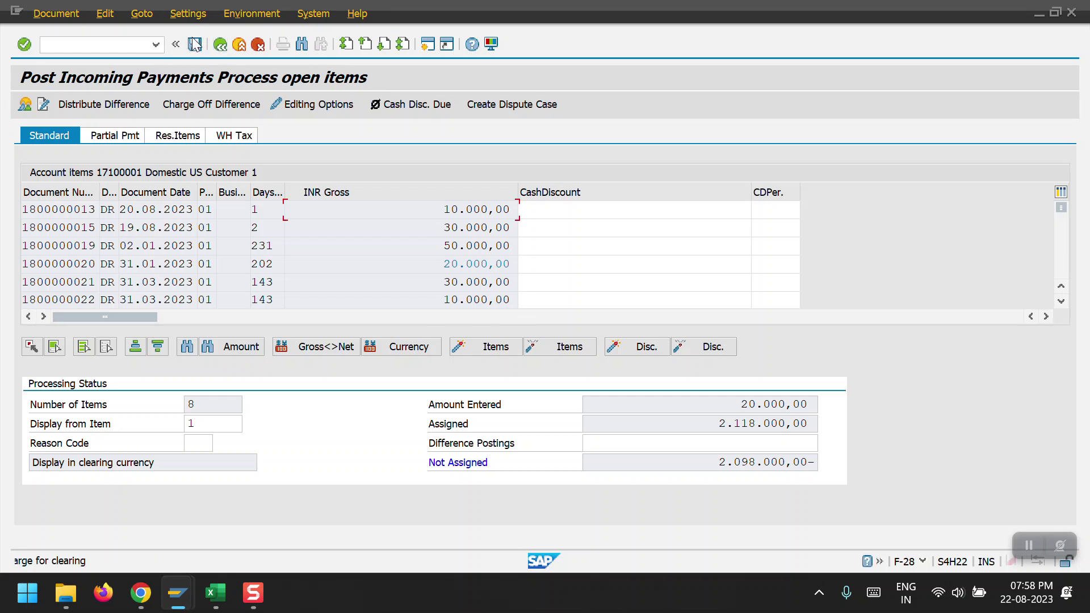
# Deactivate the 2.000.000,00 and 100.000,00 INR RV items and submit the payment for posting
pyautogui.click(1061, 301)
pyautogui.click(1061, 302)
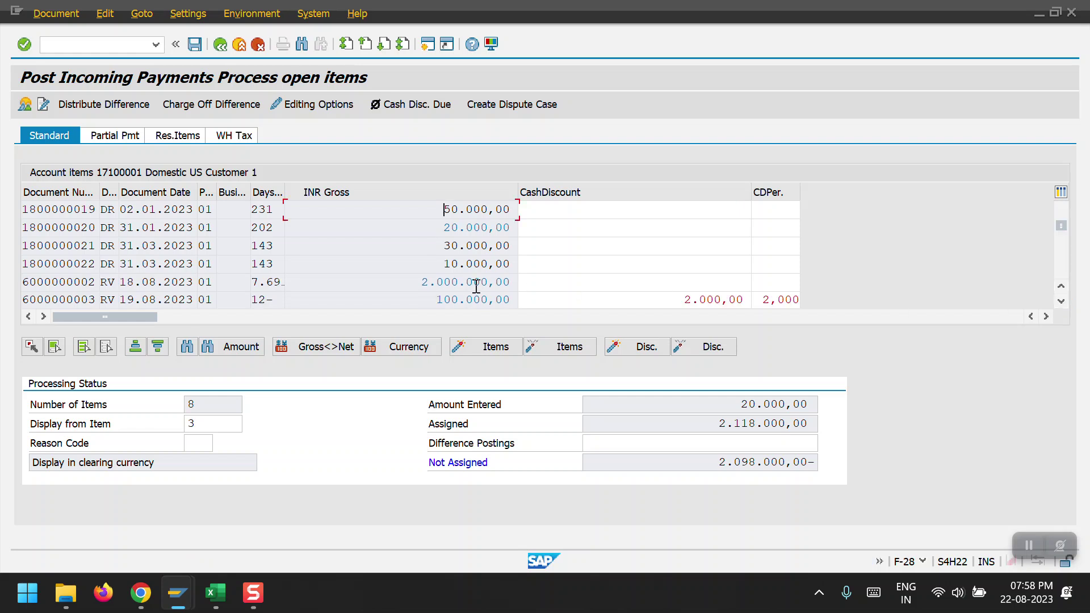
pyautogui.doubleClick(476, 282)
pyautogui.doubleClick(480, 300)
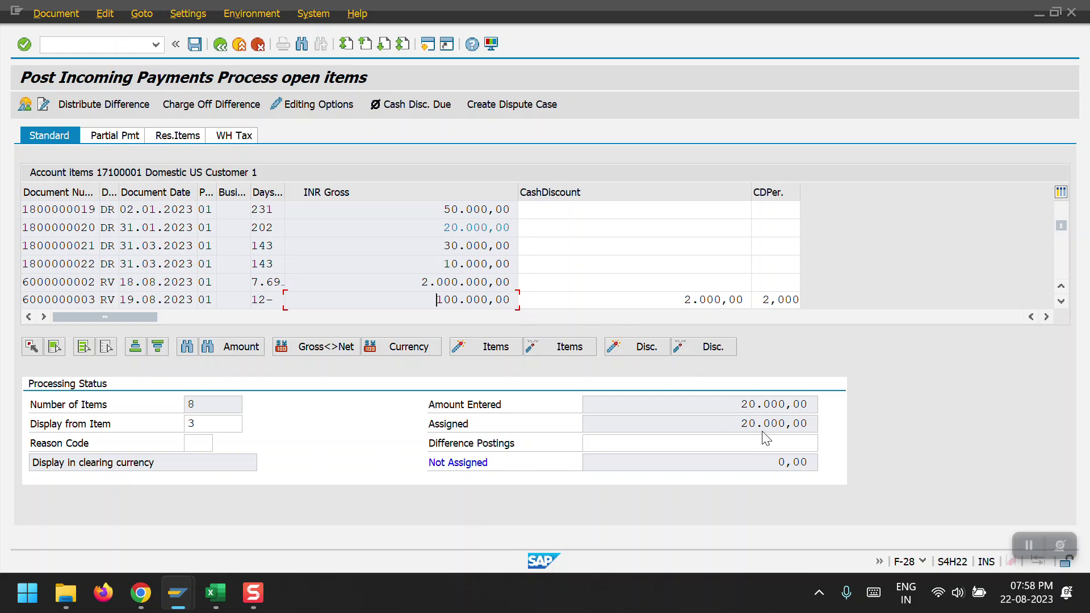
pyautogui.click(193, 45)
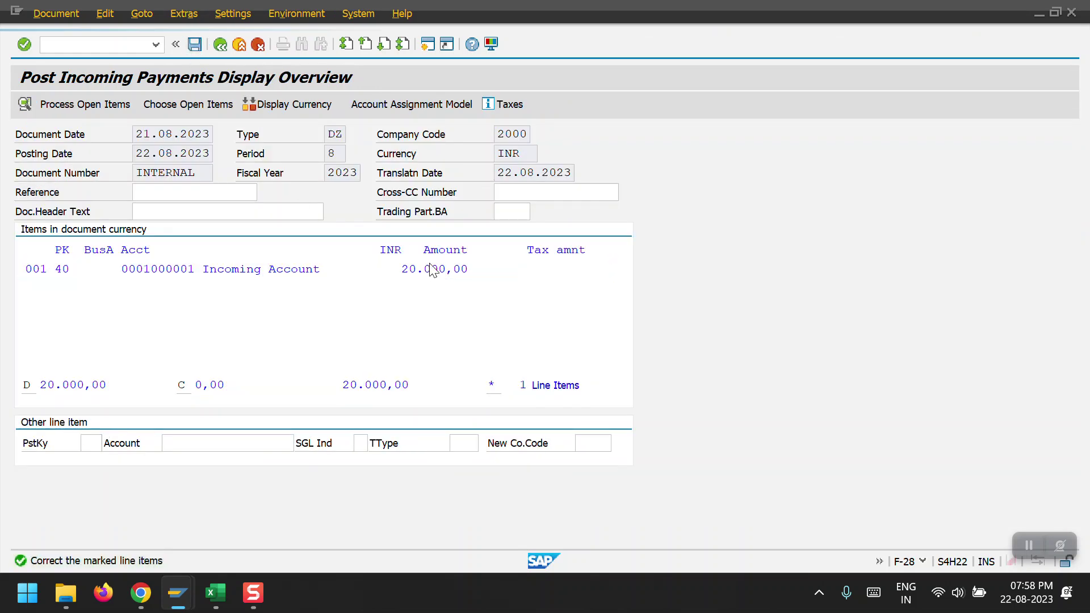
# Correct the 20.000,00 INR G/L account item by setting Due On to 01.08.2002, and post the incoming payment
pyautogui.doubleClick(430, 270)
pyautogui.click(457, 307)
pyautogui.click(480, 322)
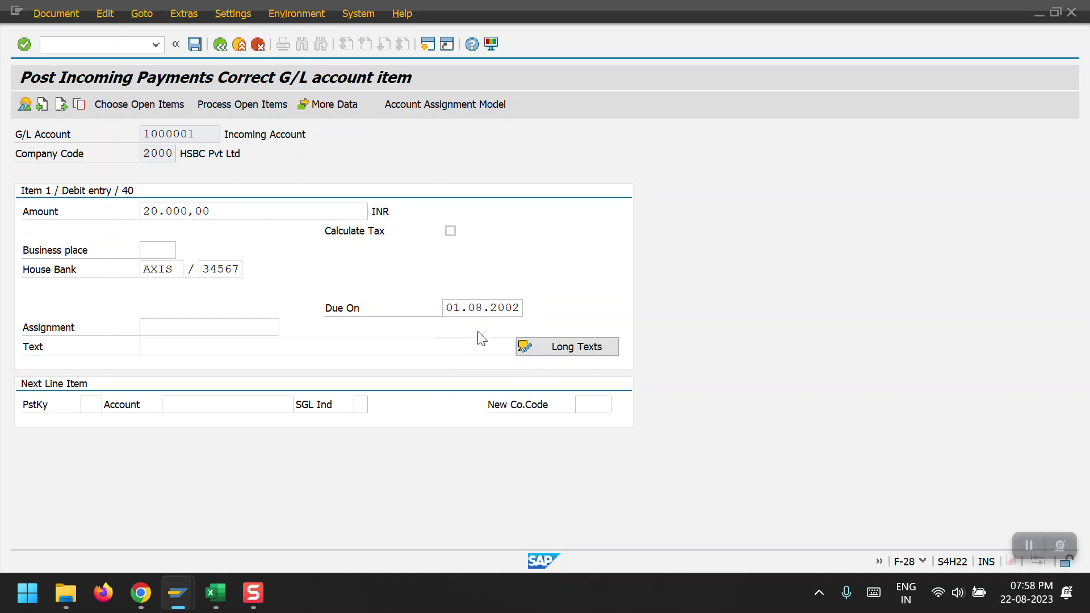
pyautogui.press('Return')
pyautogui.press('Return')
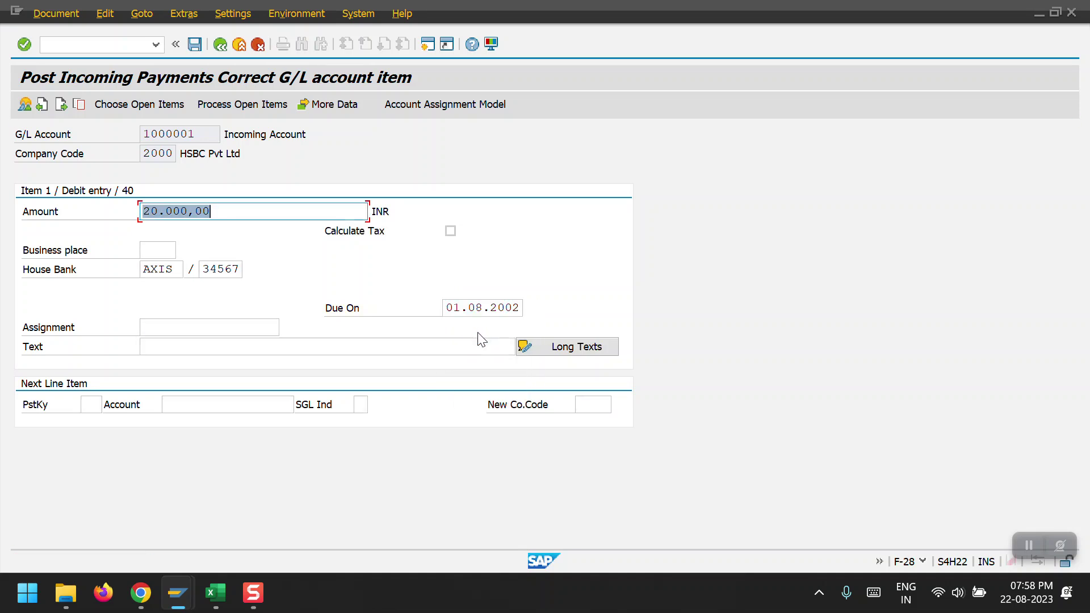
pyautogui.press('Return')
pyautogui.press('Return')
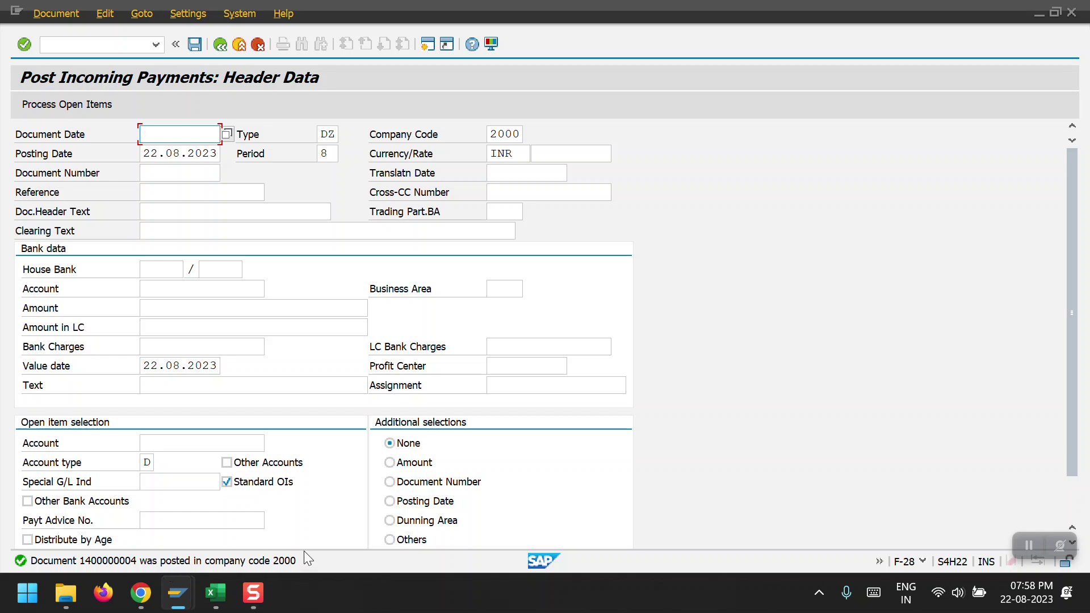
# Return to the customer line item display and refresh the list to check the disputed item
pyautogui.moveTo(186, 593)
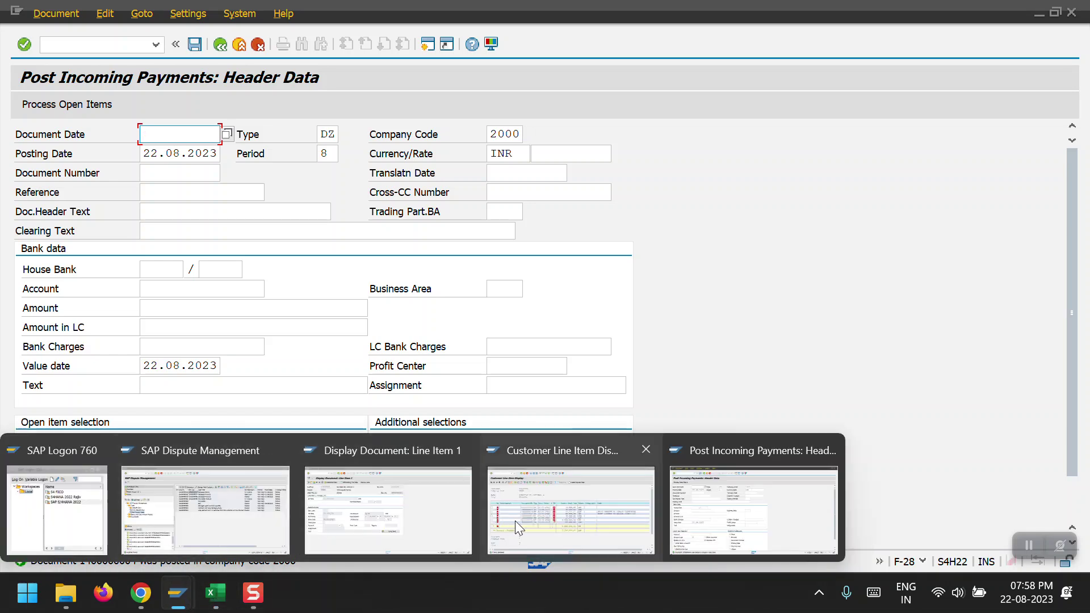
pyautogui.click(533, 520)
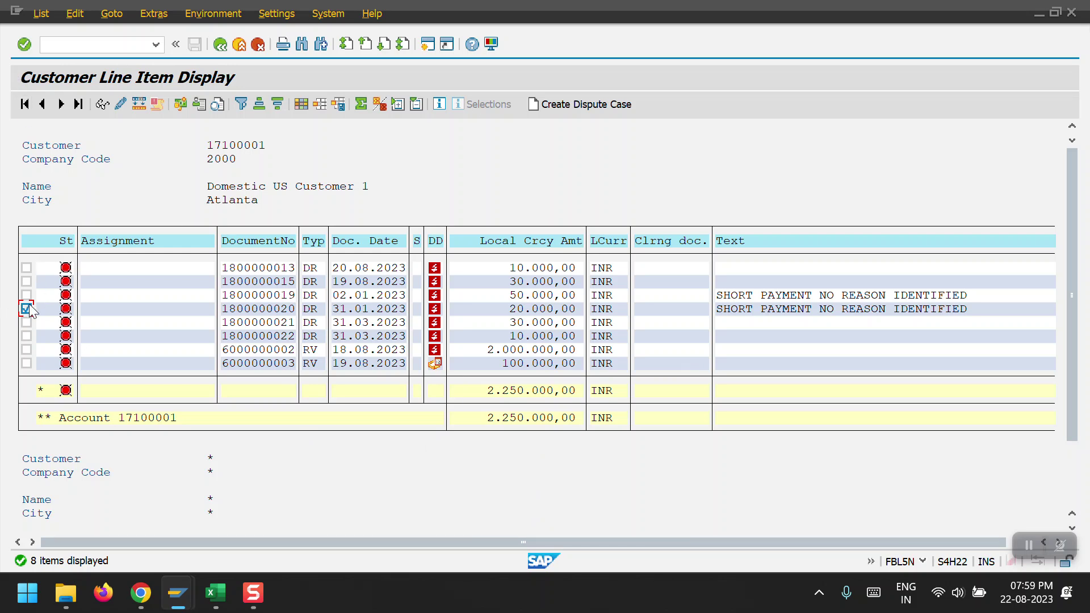
pyautogui.click(35, 14)
pyautogui.click(65, 51)
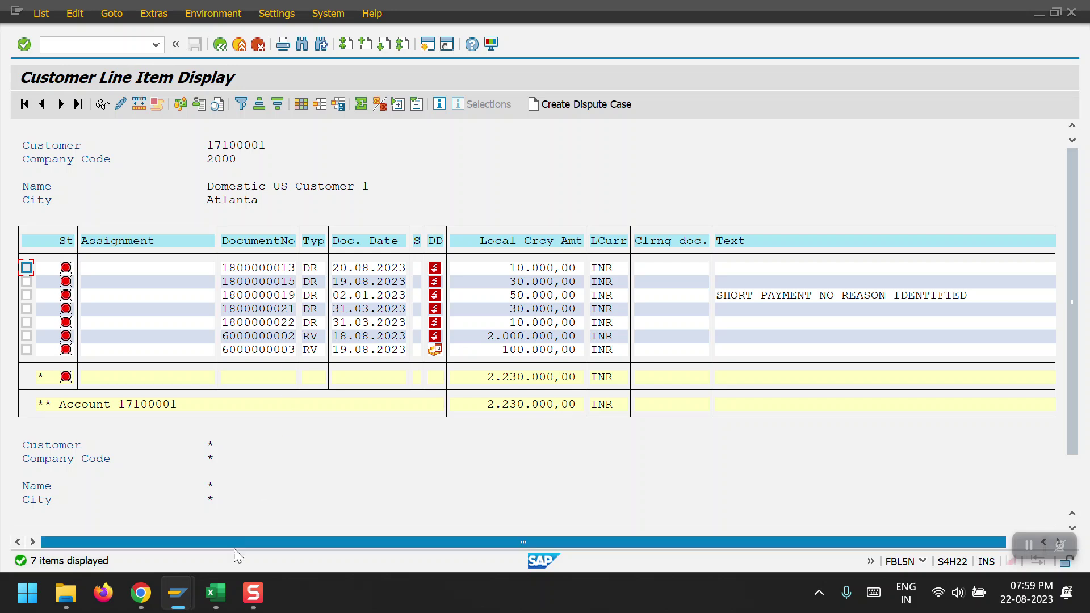
# Go back to SAP Dispute Management, refresh the case list and check the status of the Damaged Goods case
pyautogui.moveTo(176, 597)
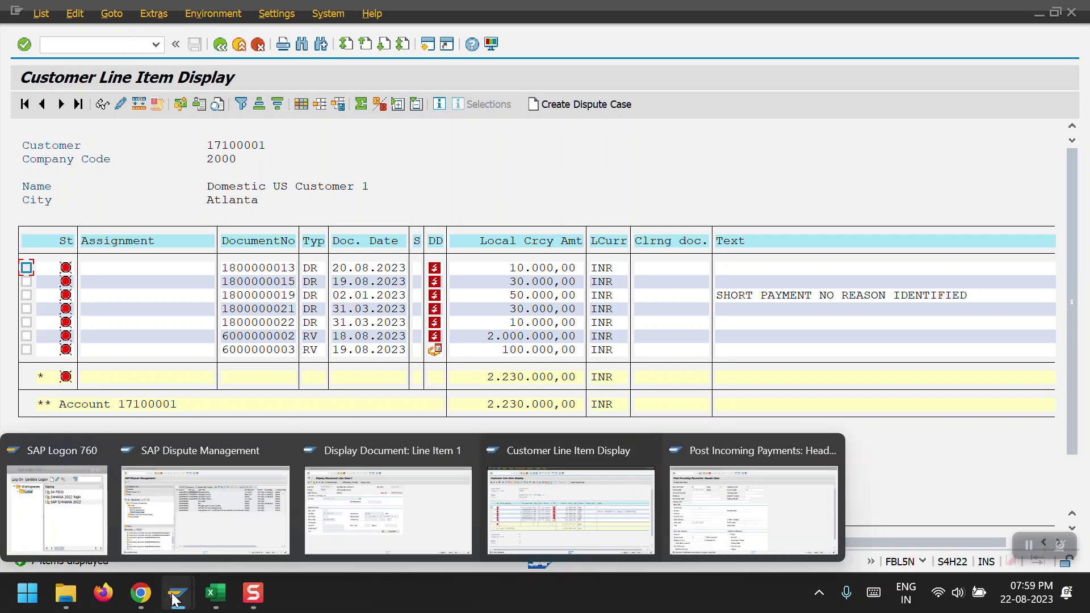
pyautogui.click(198, 537)
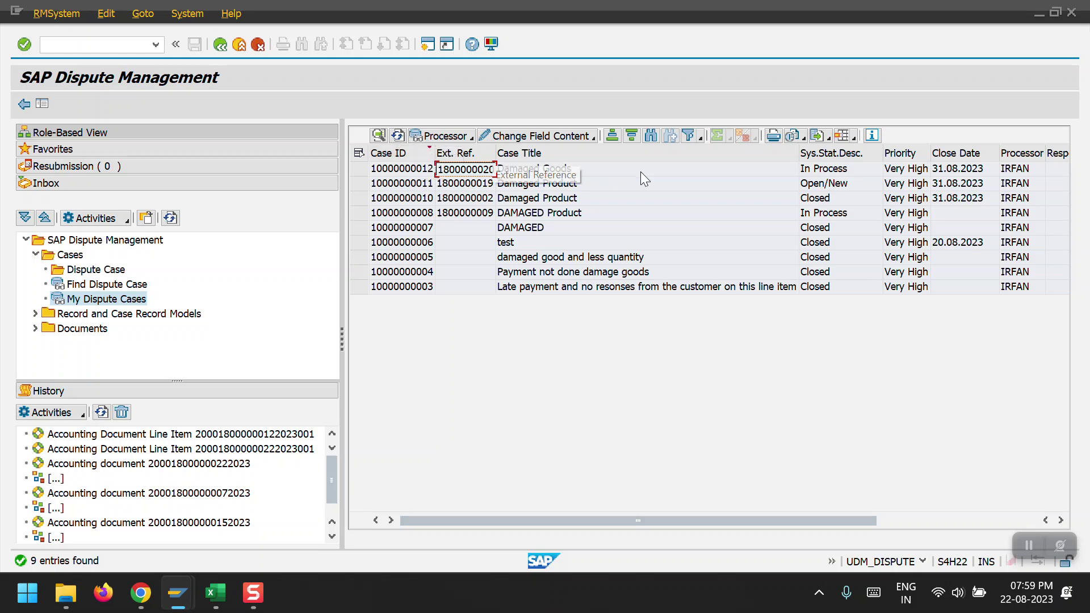
pyautogui.click(835, 171)
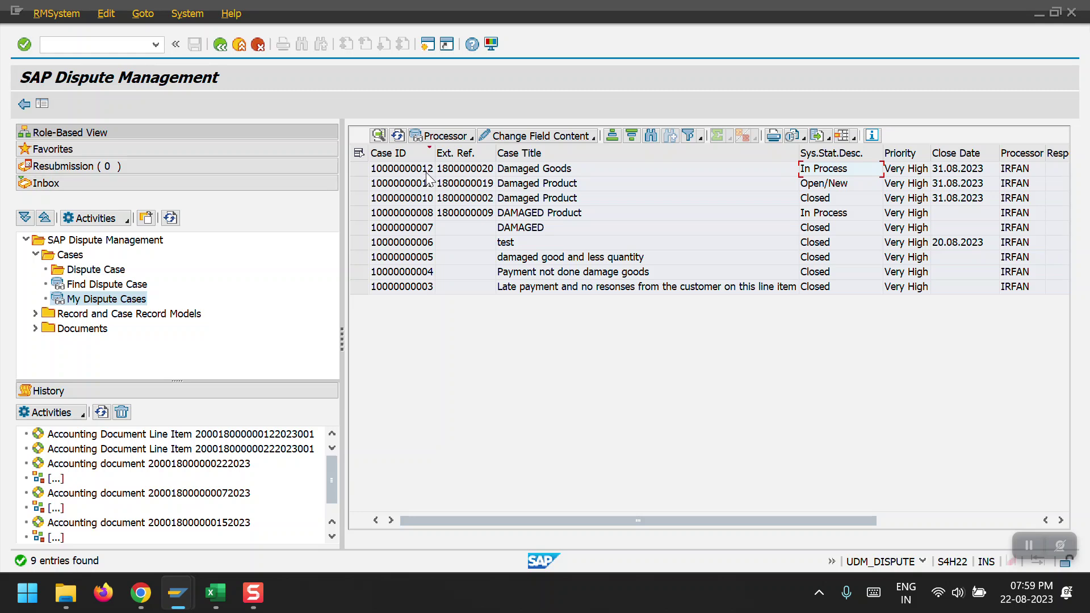
pyautogui.click(399, 137)
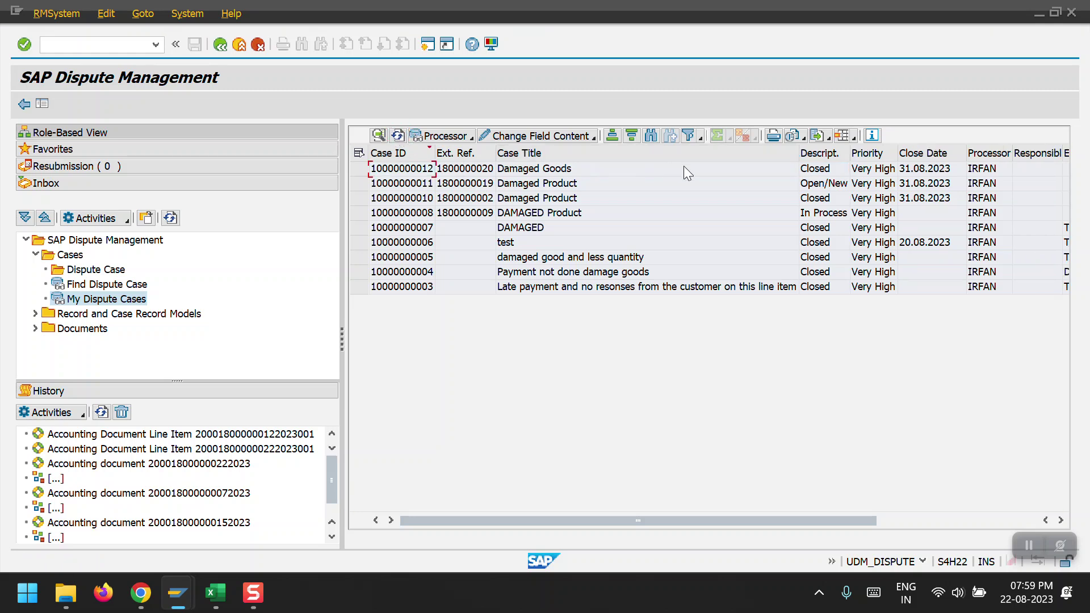
pyautogui.click(819, 171)
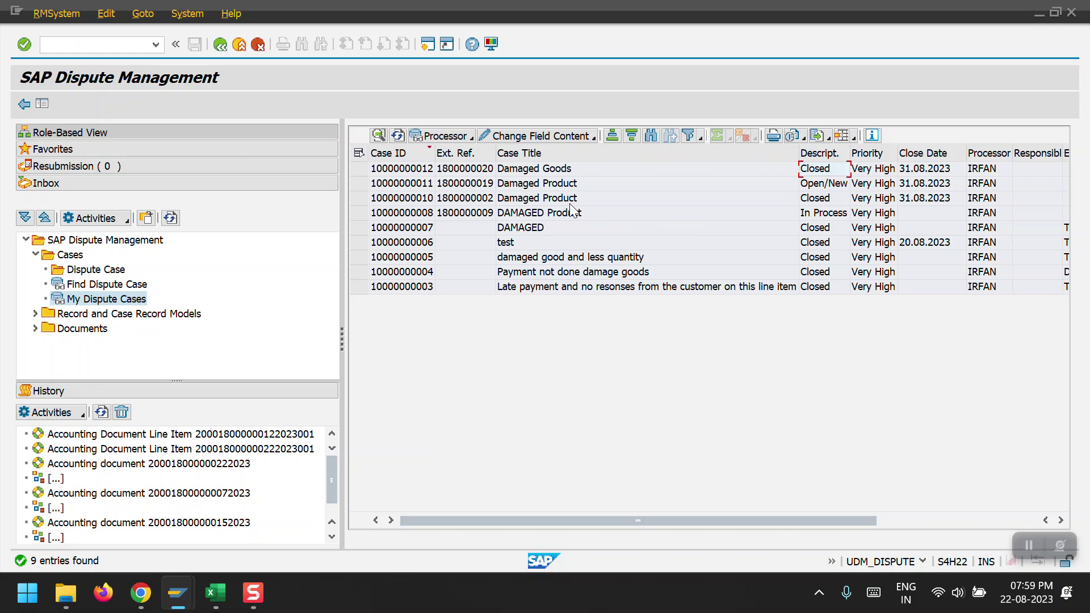
# Switch to the Post Incoming Payments session and leave the transaction to return to SAP Easy Access
pyautogui.hotkey('alt', 'Tab')
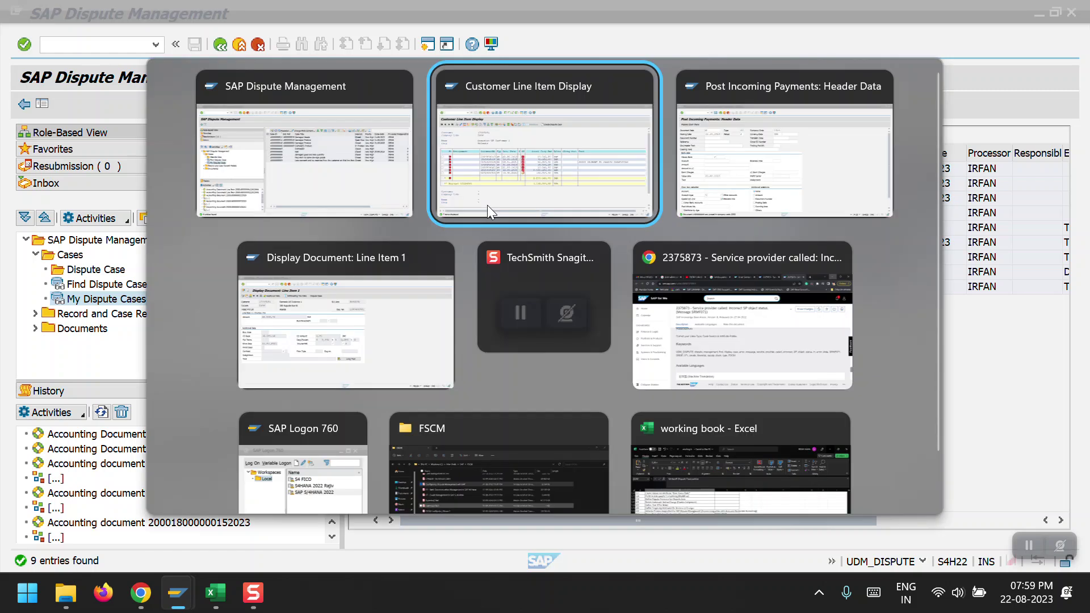
pyautogui.hotkey('alt', 'Tab')
pyautogui.click(87, 46)
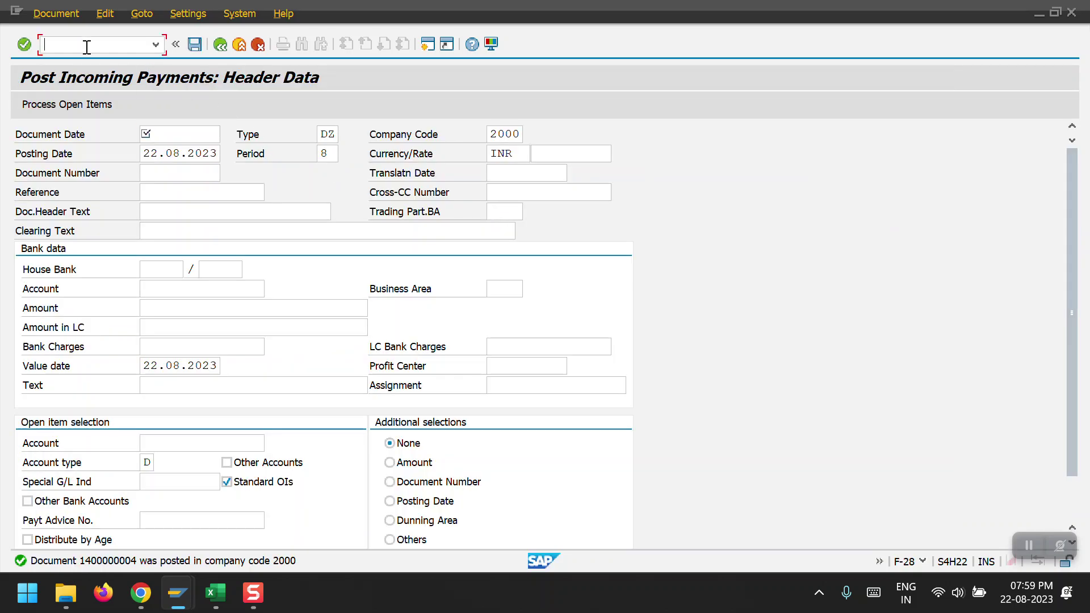
pyautogui.press('F3')
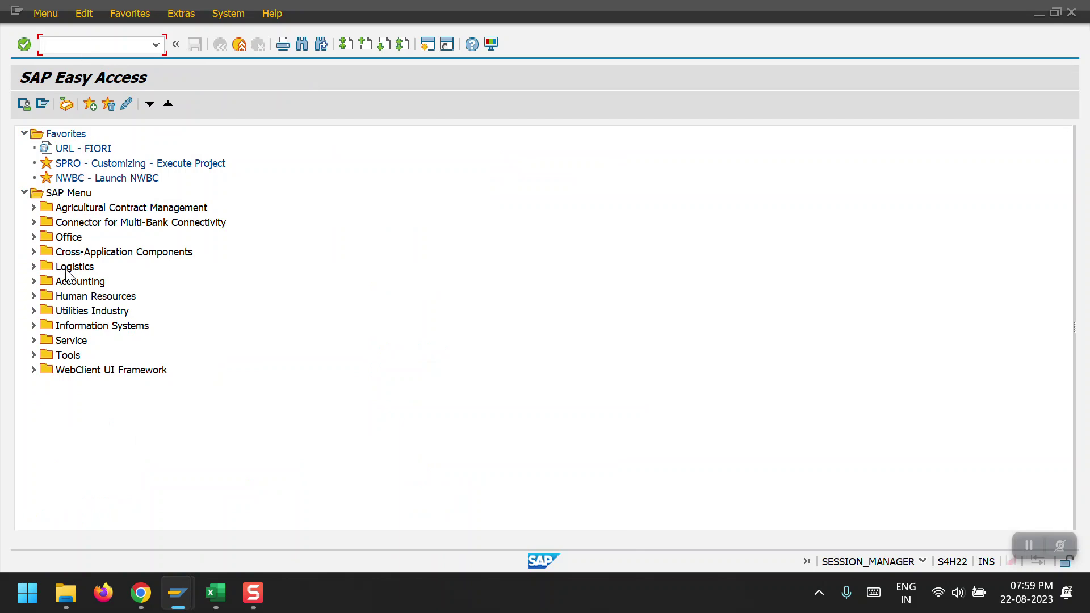
# Open My Worklist (UDM_SPECIALIST) from the Collections Management worklists under Accounting, Financial Supply Chain Management
pyautogui.click(32, 281)
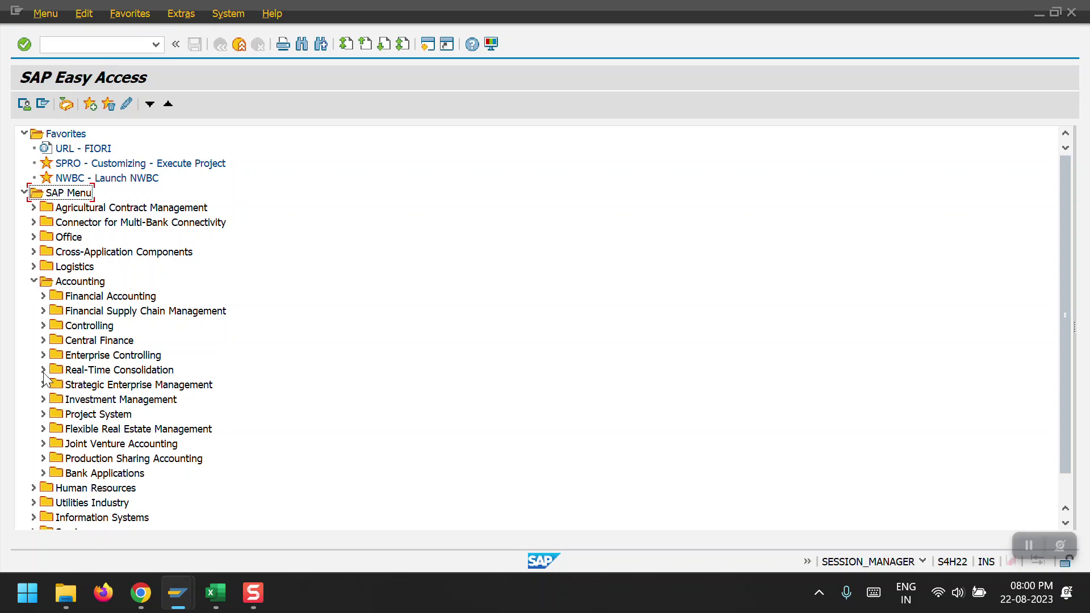
pyautogui.click(42, 311)
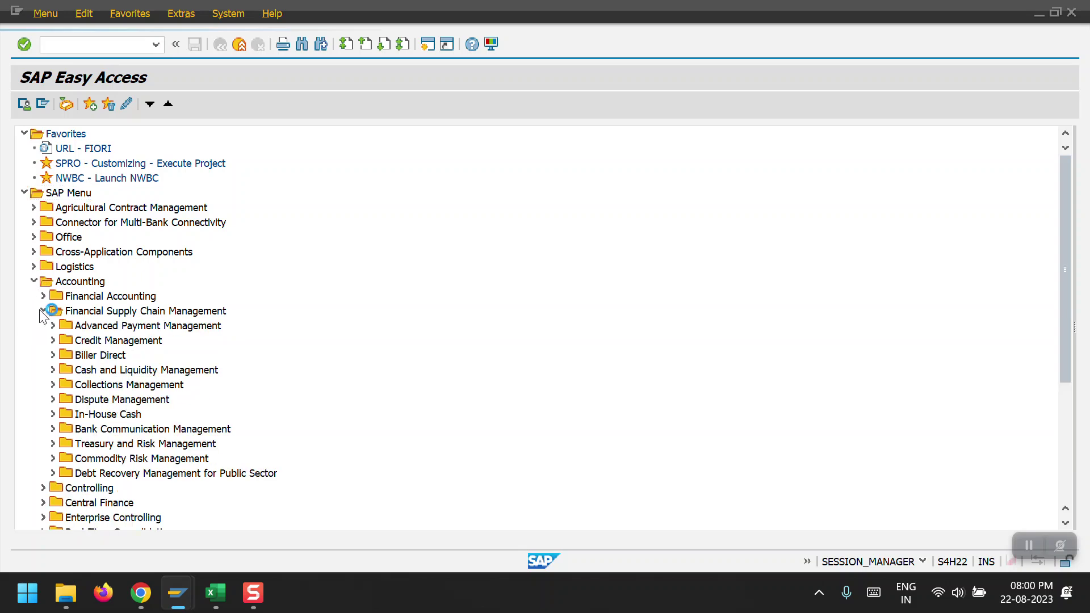
pyautogui.click(53, 385)
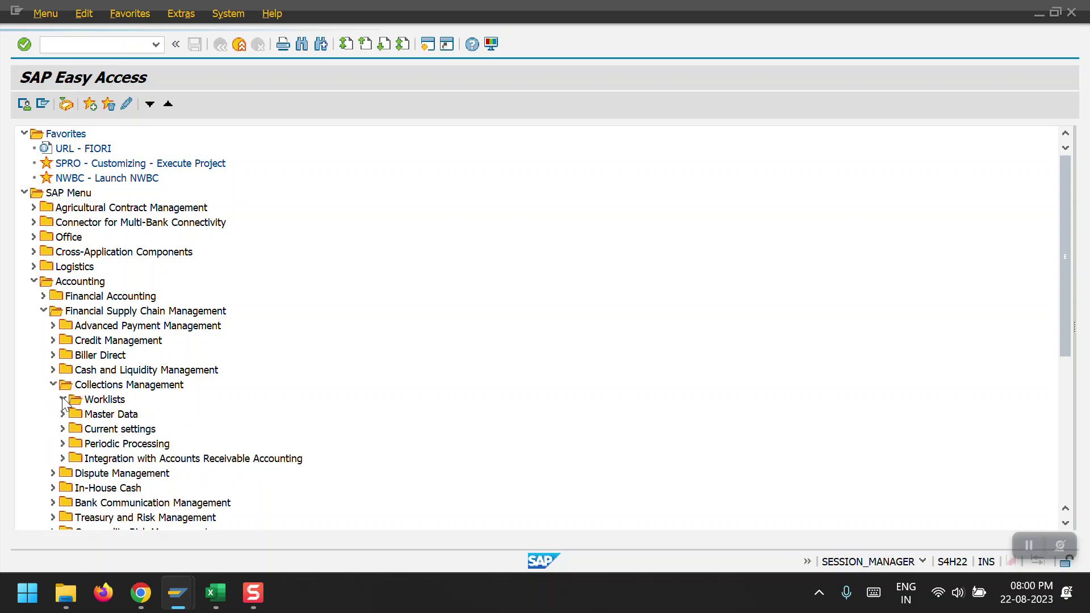
pyautogui.click(62, 399)
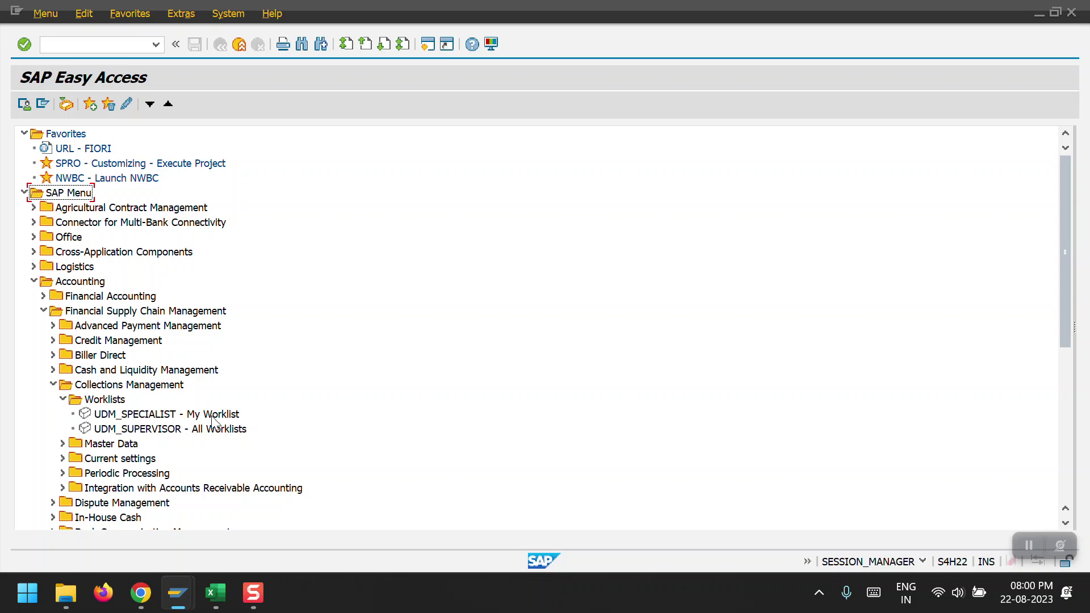
pyautogui.doubleClick(118, 414)
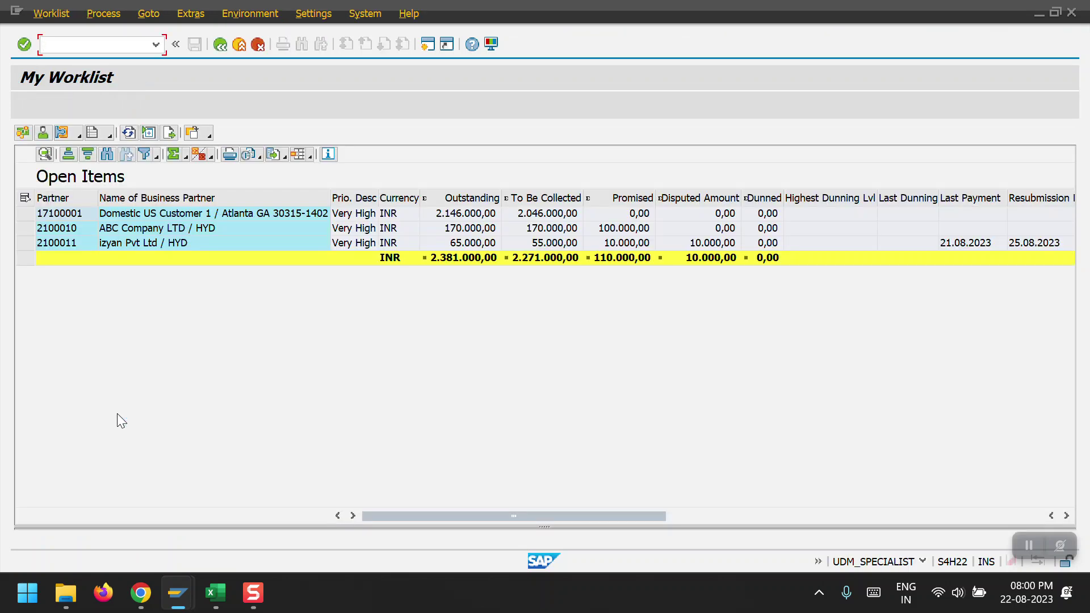
# Open receivables processing for Domestic US Customer 1 and examine the disputed amounts of its invoices, including the 50.000,00 INR item
pyautogui.click(24, 215)
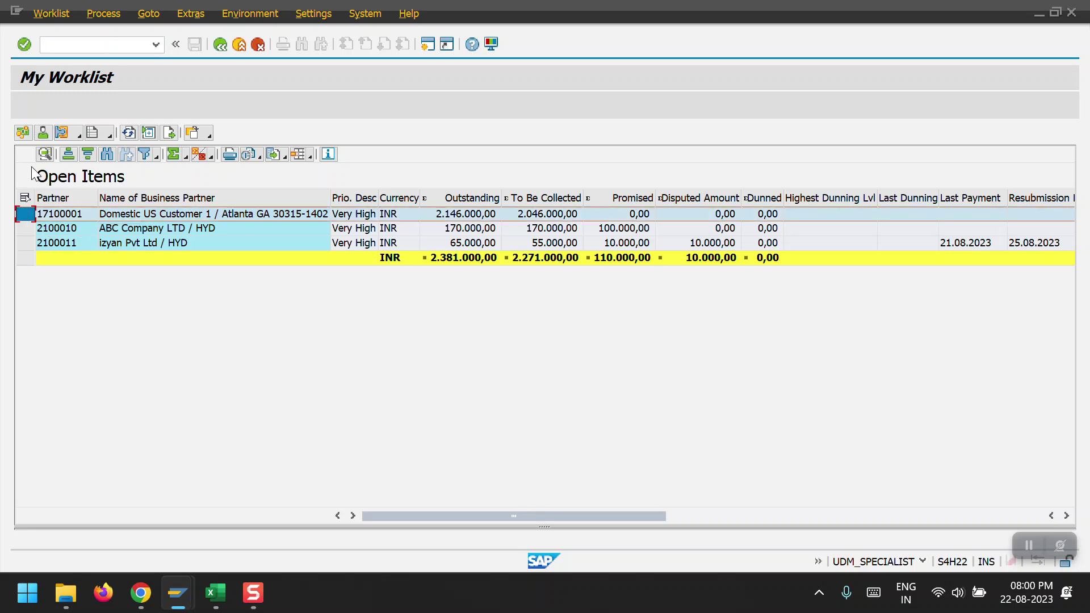
pyautogui.click(23, 133)
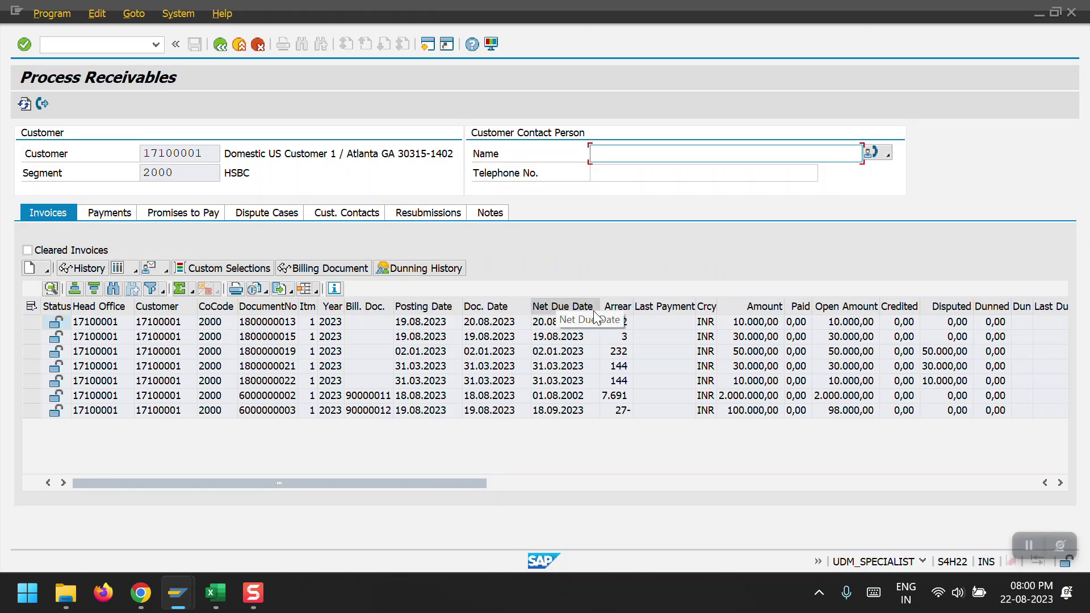
pyautogui.click(946, 301)
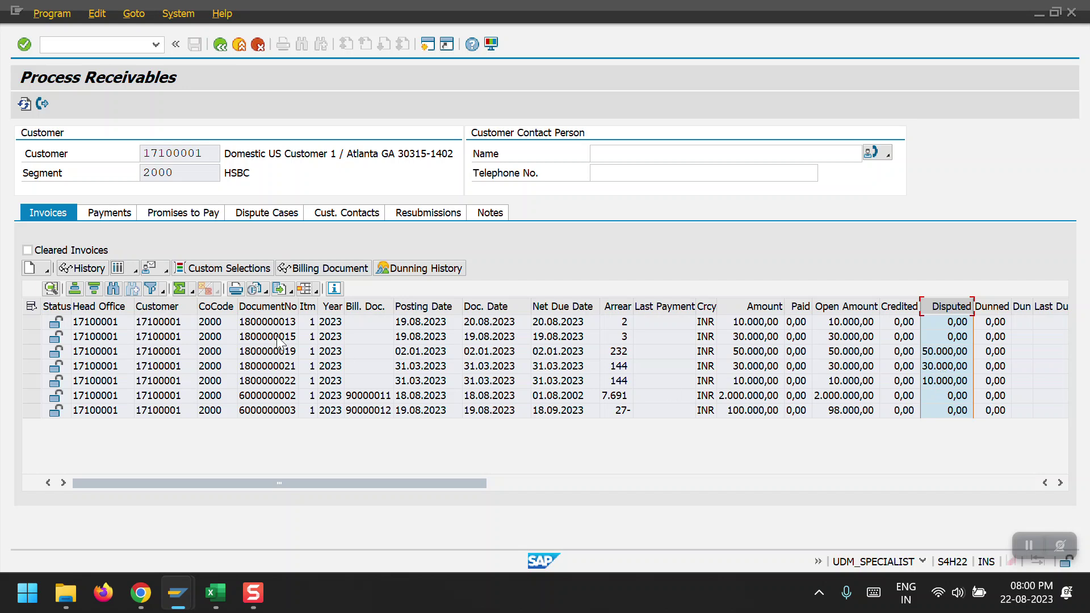
pyautogui.click(269, 352)
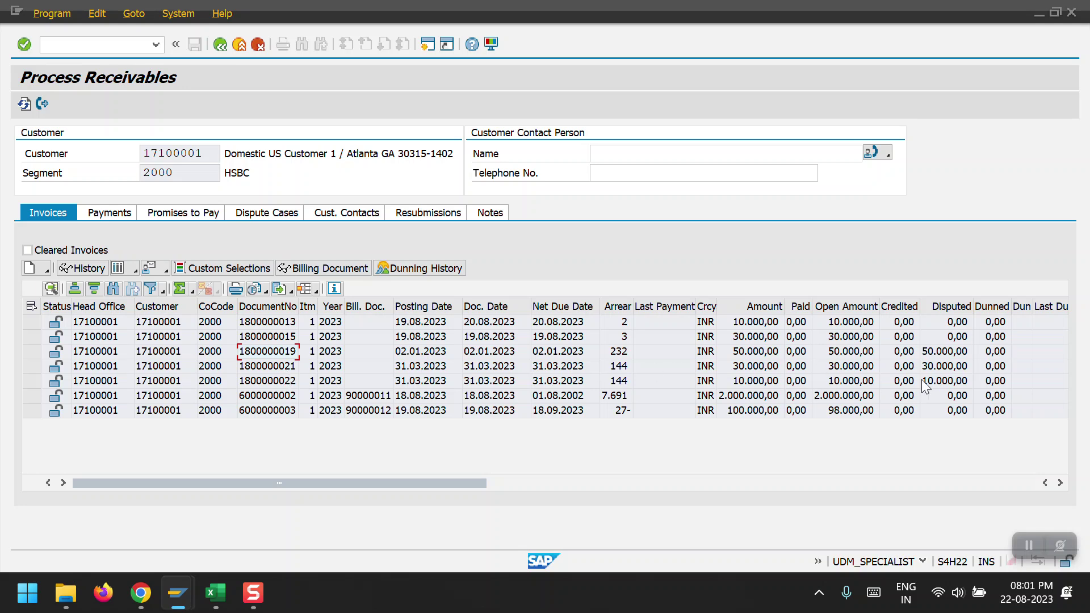
pyautogui.click(947, 307)
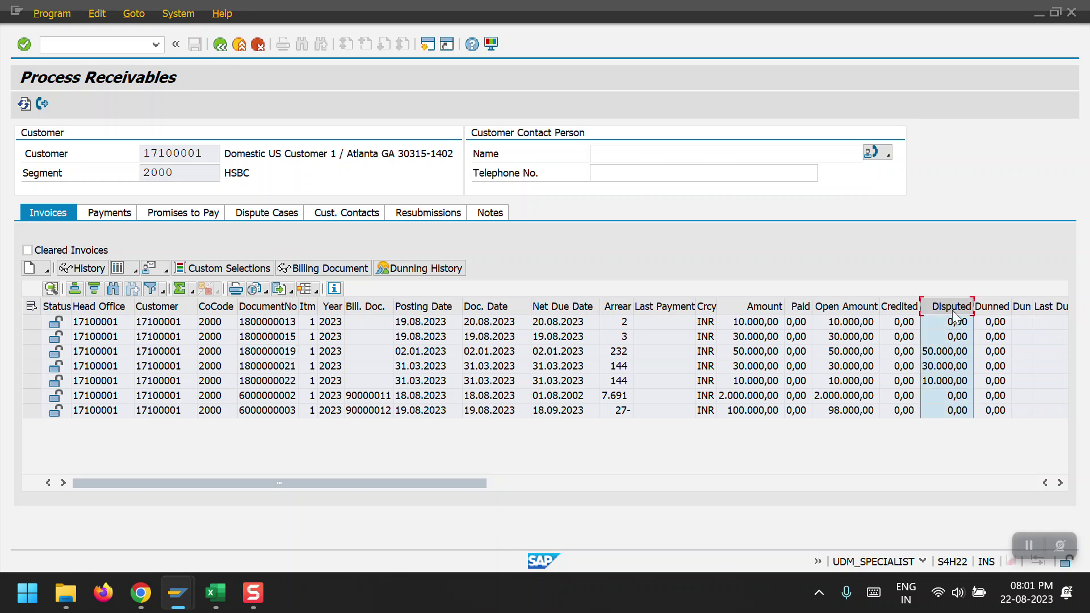